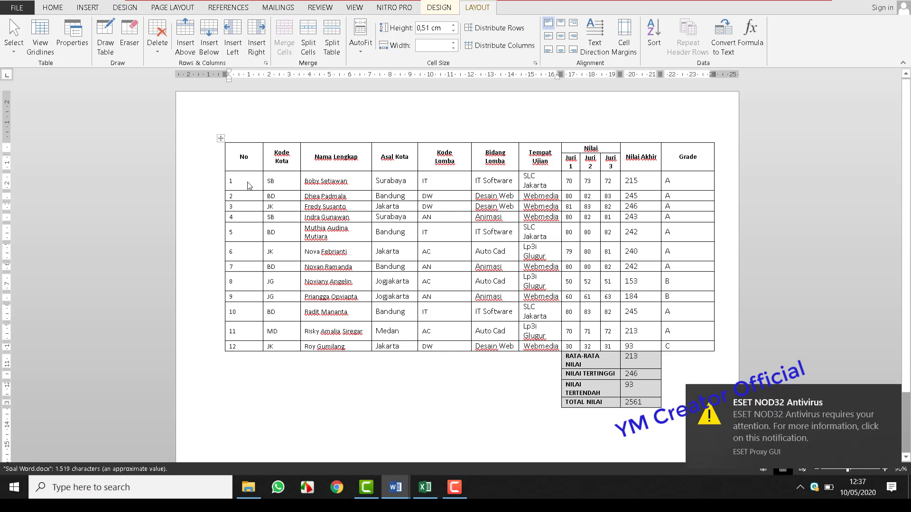
Step: Dismiss the antivirus notice and drag the Kode Kota column marker left to narrow that column
{"action": "left_click", "coordinate": [890, 398]}
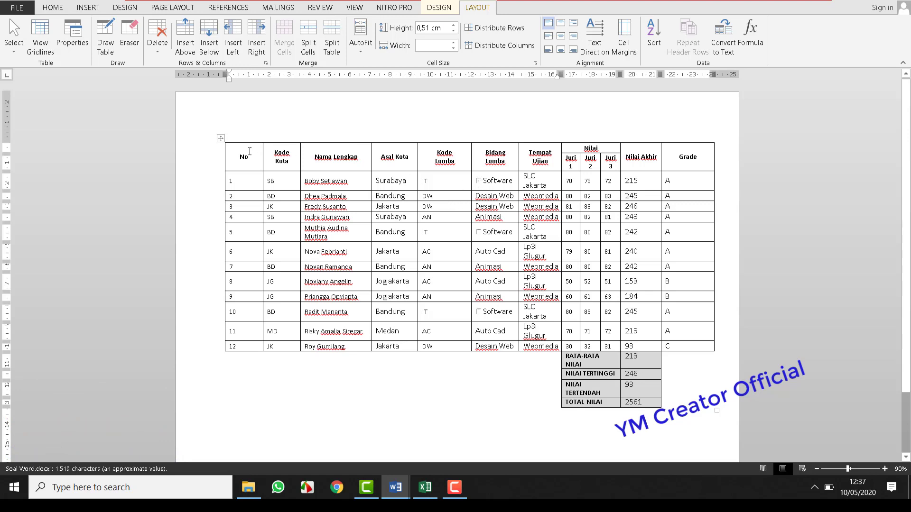
{"action": "left_click", "coordinate": [209, 157]}
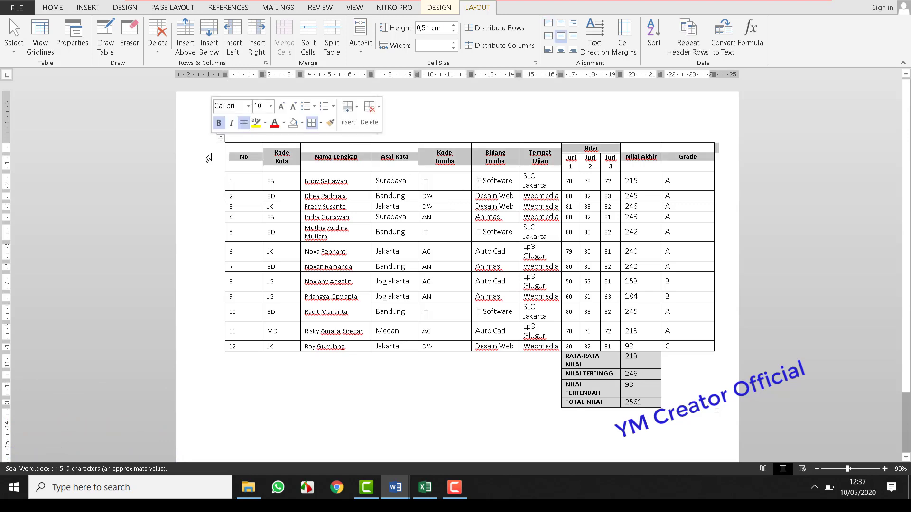
{"action": "left_click", "coordinate": [285, 167]}
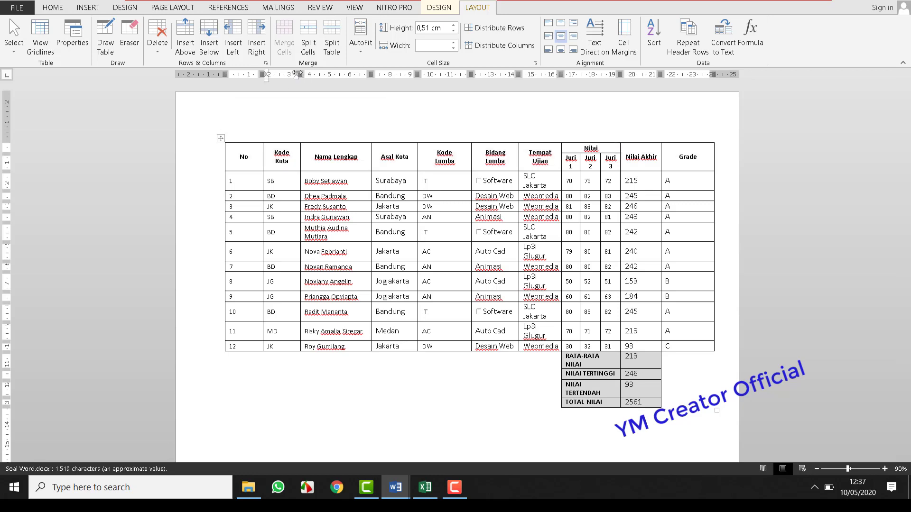
{"action": "left_click_drag", "start_coordinate": [298, 73], "coordinate": [287, 71]}
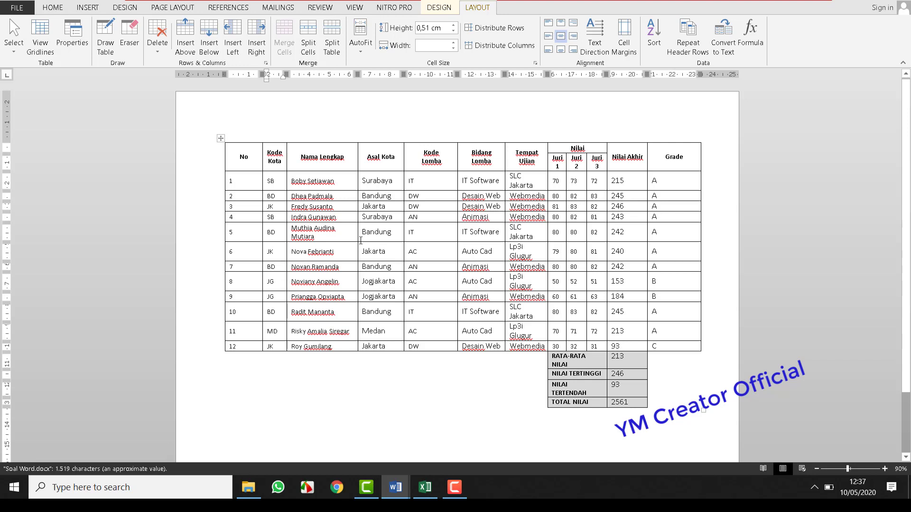
{"action": "scroll", "coordinate": [441, 299], "scroll_direction": "down", "scroll_amount": 1}
{"action": "scroll", "coordinate": [465, 306], "scroll_direction": "up", "scroll_amount": 1}
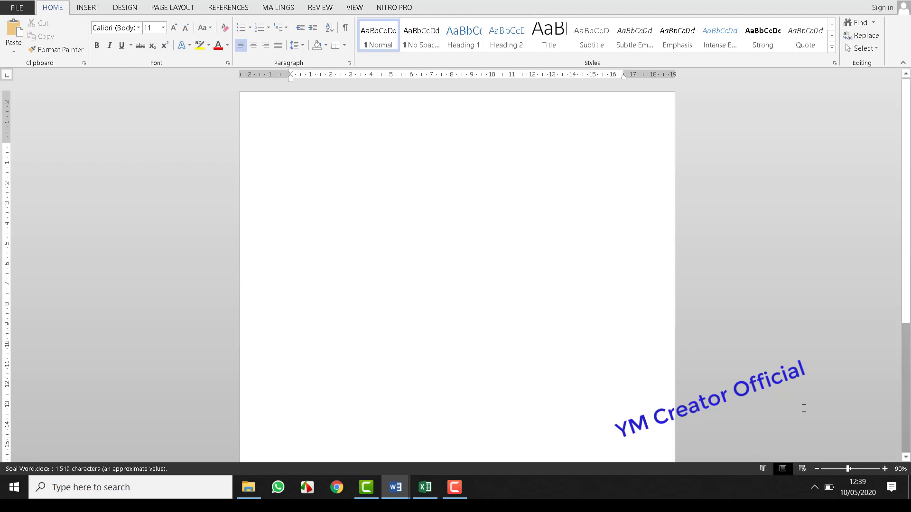
{"action": "left_click", "coordinate": [454, 487]}
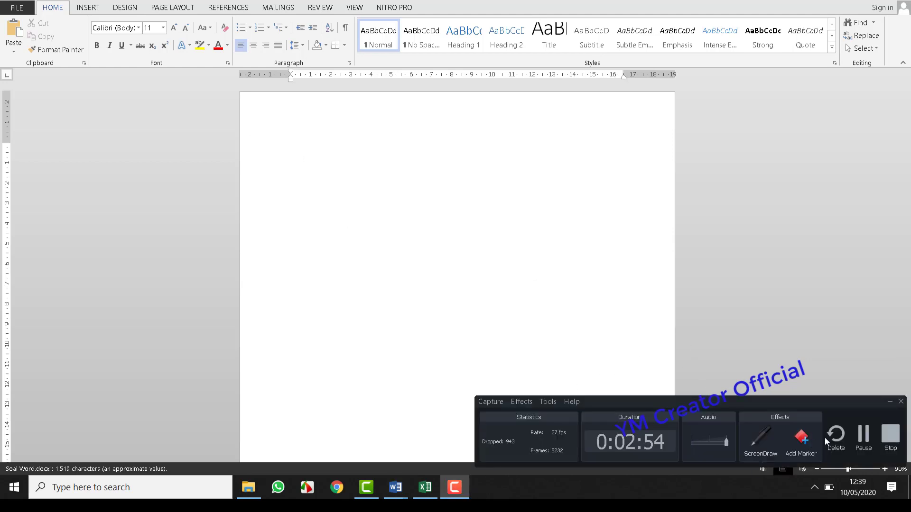
{"action": "left_click", "coordinate": [866, 448]}
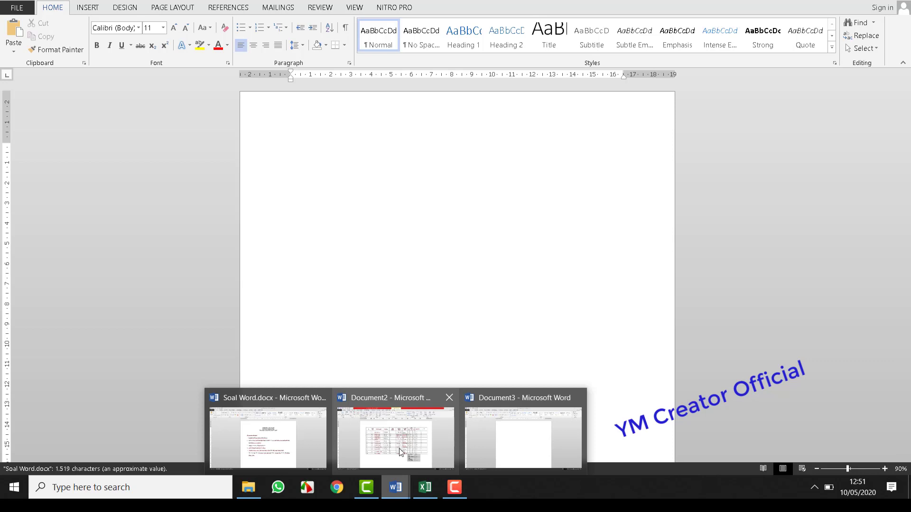
{"action": "left_click", "coordinate": [401, 453]}
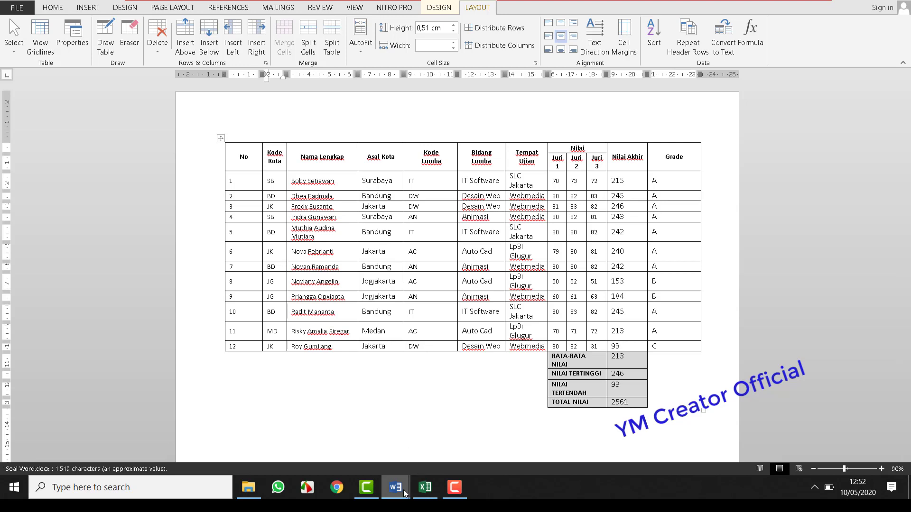
{"action": "mouse_move", "coordinate": [396, 488]}
{"action": "left_click", "coordinate": [531, 455]}
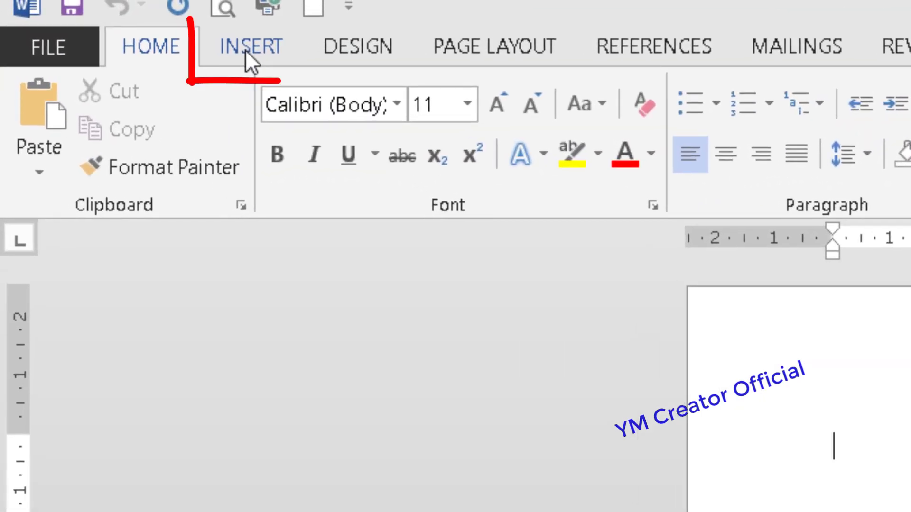
Step: Open the Table dropdown on the INSERT ribbon
{"action": "left_click", "coordinate": [239, 48]}
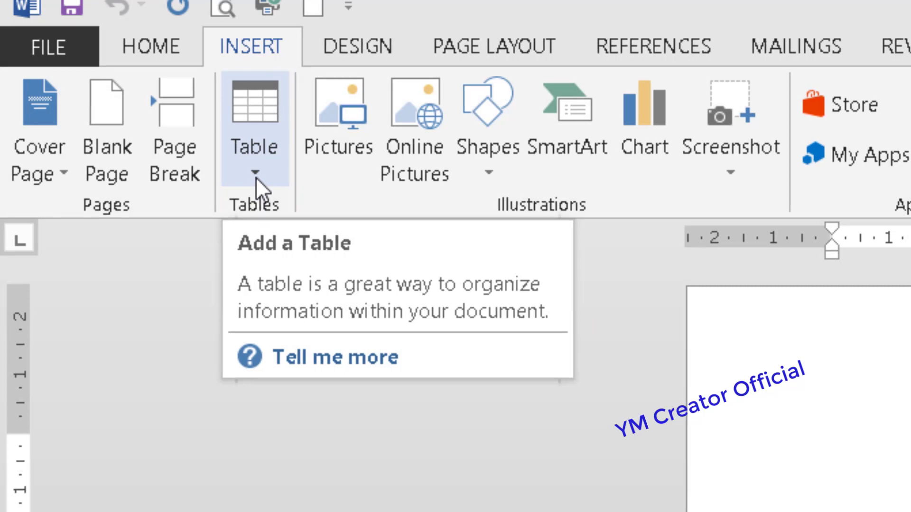
{"action": "left_click", "coordinate": [256, 179]}
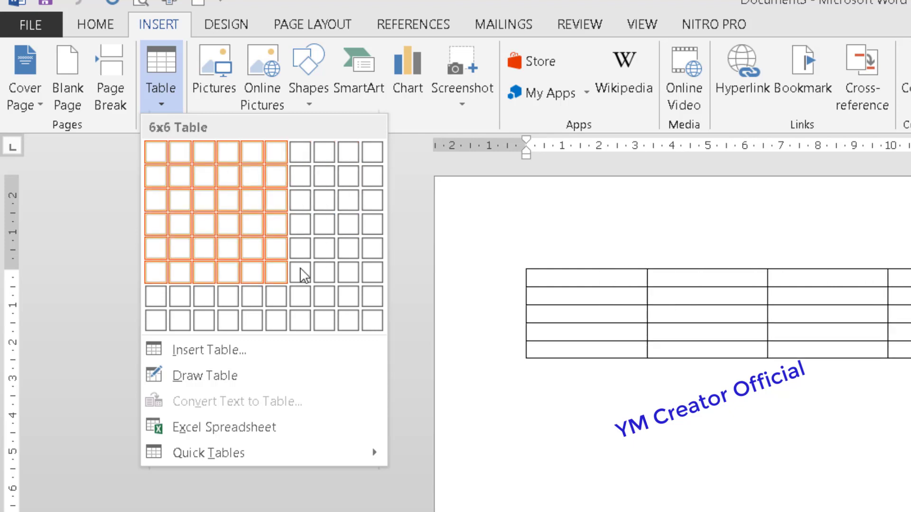
Step: Open the Insert Table dialog and set the number of columns to 12
{"action": "left_click", "coordinate": [205, 354]}
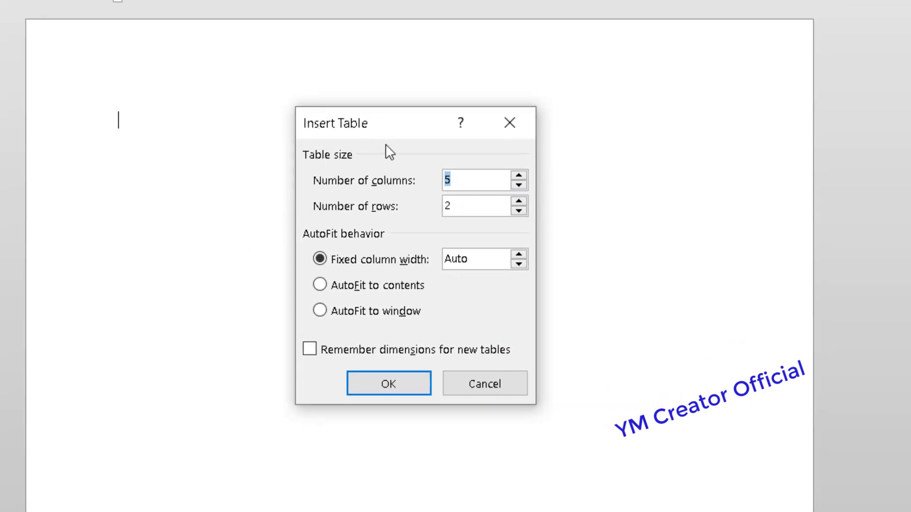
{"action": "left_click_drag", "start_coordinate": [394, 132], "coordinate": [374, 123]}
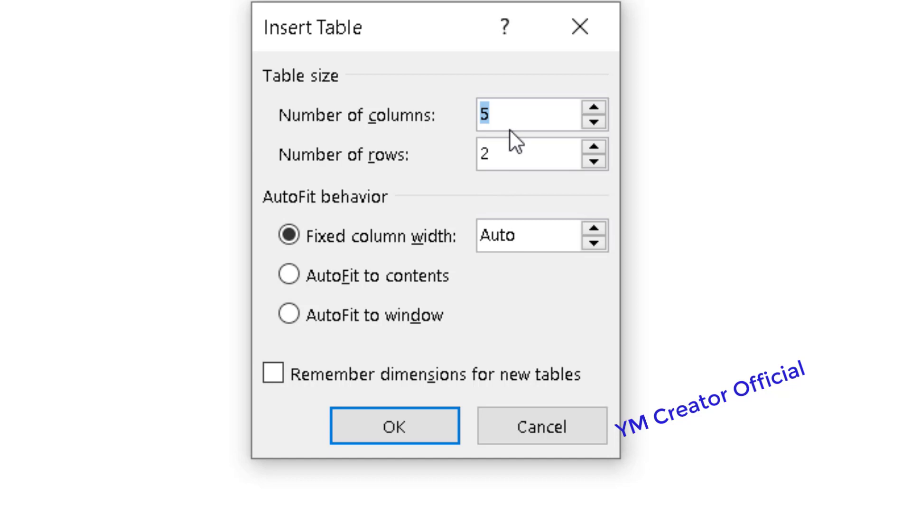
{"action": "type", "text": "12"}
Step: Raise the number of rows to 17 and insert the 12 × 17 table
{"action": "left_click", "coordinate": [591, 147]}
{"action": "left_click", "coordinate": [591, 147]}
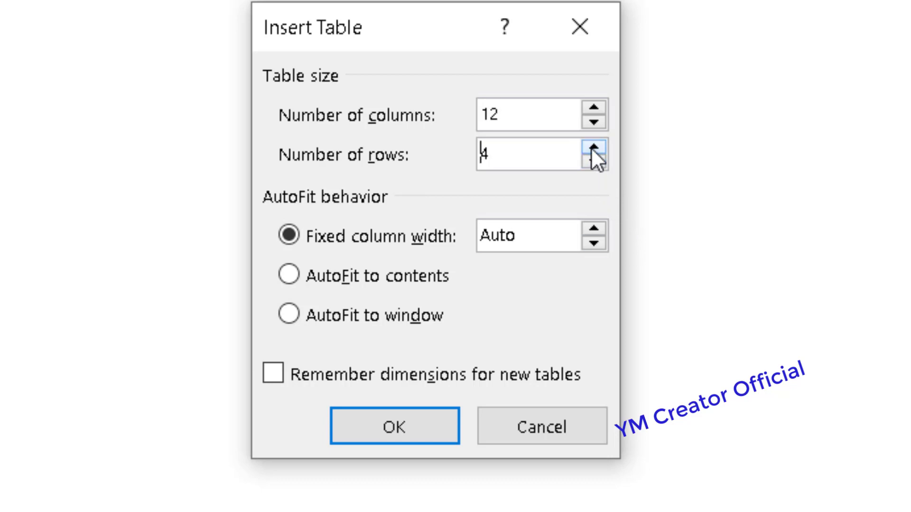
{"action": "left_click", "coordinate": [591, 148]}
{"action": "left_click", "coordinate": [591, 147]}
{"action": "double_click", "coordinate": [591, 147]}
{"action": "double_click", "coordinate": [591, 147]}
{"action": "double_click", "coordinate": [591, 147]}
{"action": "double_click", "coordinate": [590, 147]}
{"action": "double_click", "coordinate": [593, 148]}
{"action": "left_click", "coordinate": [593, 148]}
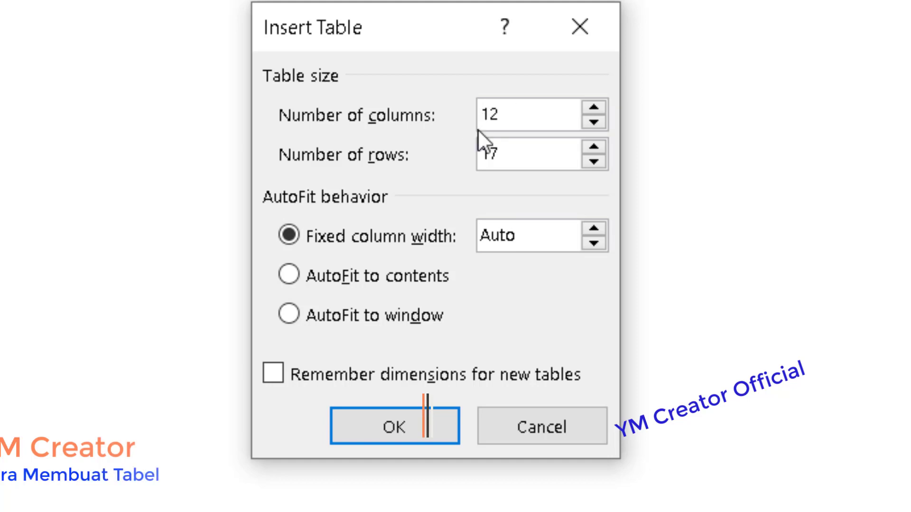
{"action": "left_click", "coordinate": [480, 152]}
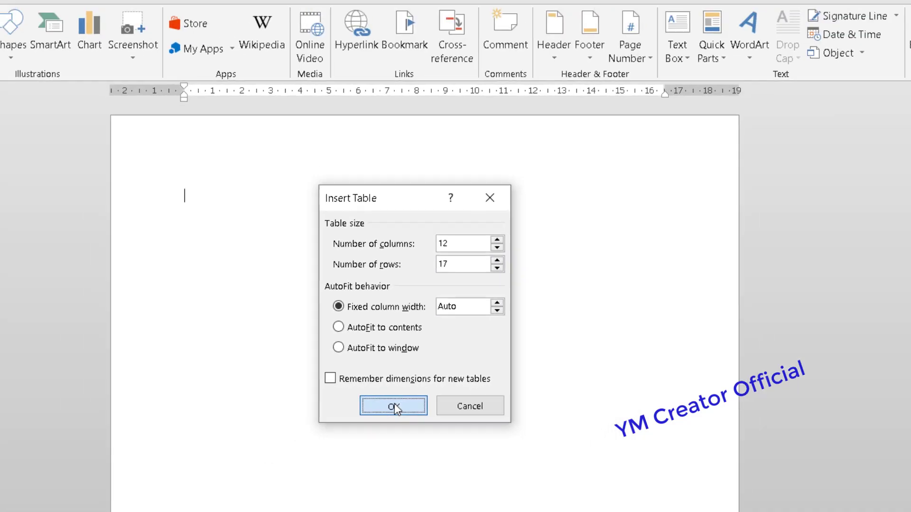
{"action": "left_click", "coordinate": [397, 421]}
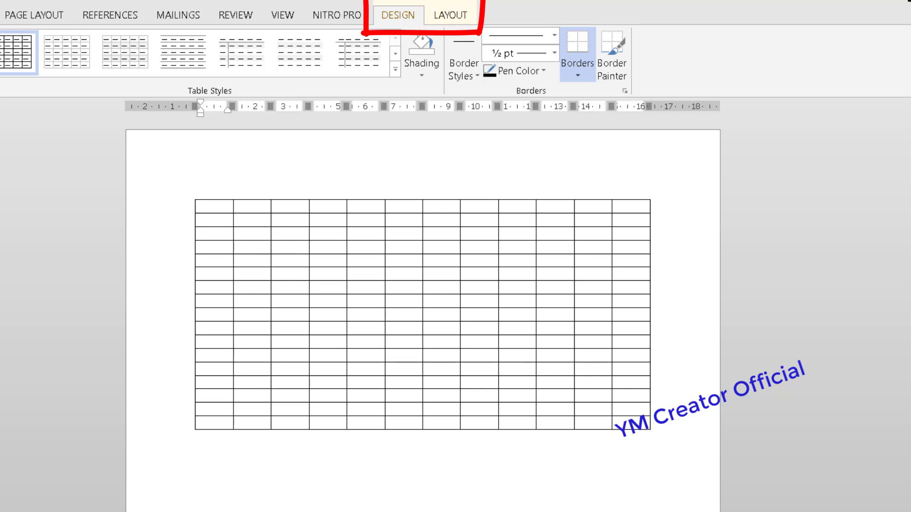
Step: Toggle between the Table Tools Design and Layout tabs, ending back on the finished score table document
{"action": "left_click", "coordinate": [448, 18]}
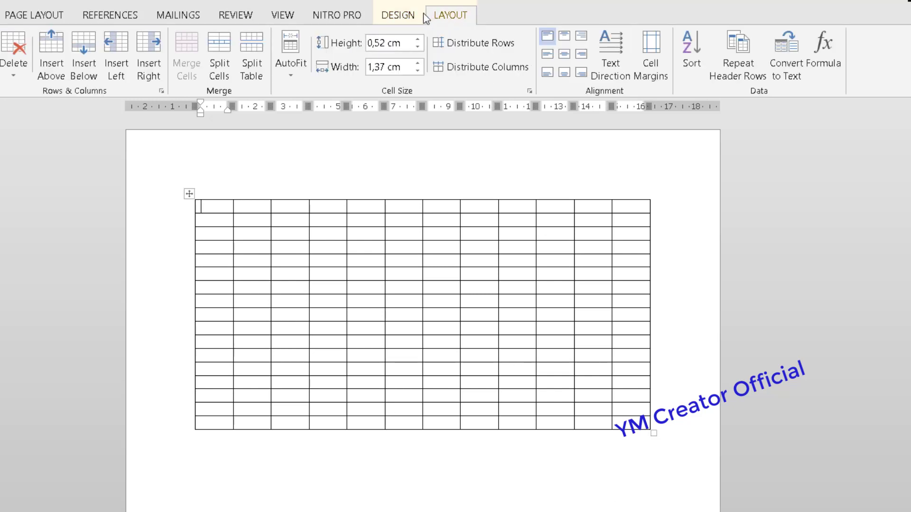
{"action": "left_click", "coordinate": [399, 15]}
{"action": "left_click", "coordinate": [451, 18]}
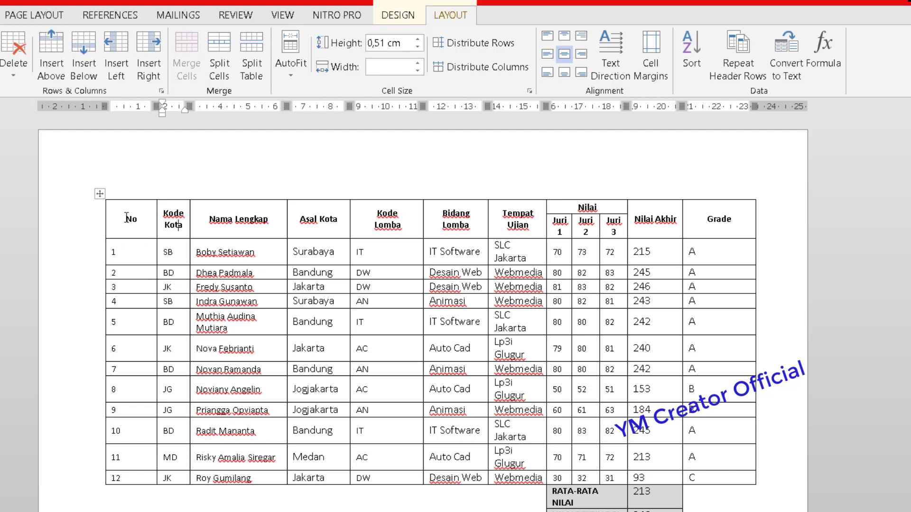
Step: Select the entire finished score table from the No heading and copy it
{"action": "left_click_drag", "start_coordinate": [126, 217], "coordinate": [173, 220]}
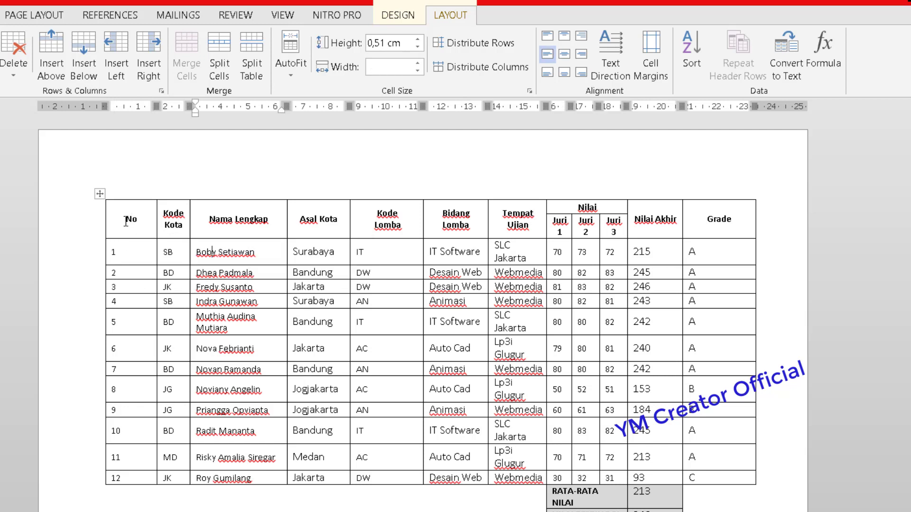
{"action": "mouse_move", "coordinate": [328, 236]}
{"action": "left_mouse_down"}
{"action": "mouse_move", "coordinate": [707, 254]}
{"action": "mouse_move", "coordinate": [736, 408]}
{"action": "mouse_move", "coordinate": [729, 449]}
{"action": "mouse_move", "coordinate": [704, 478]}
{"action": "left_mouse_up"}
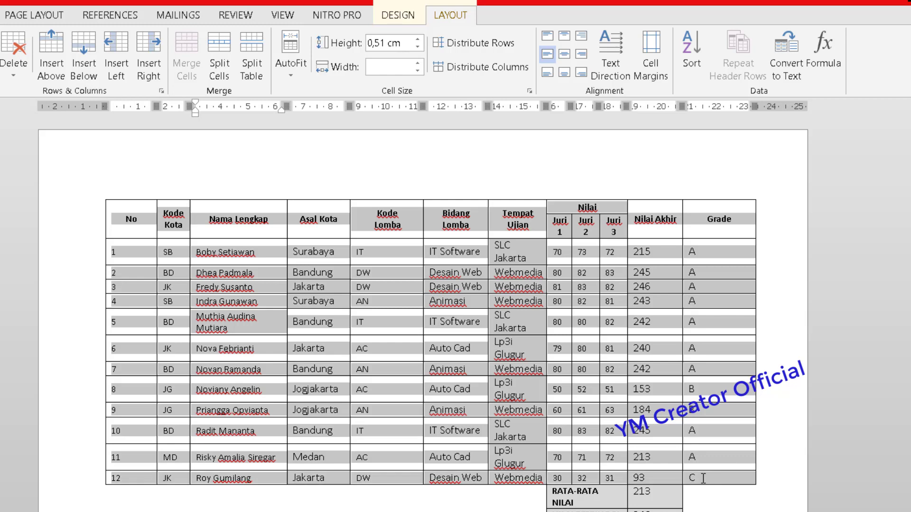
{"action": "right_click", "coordinate": [700, 480]}
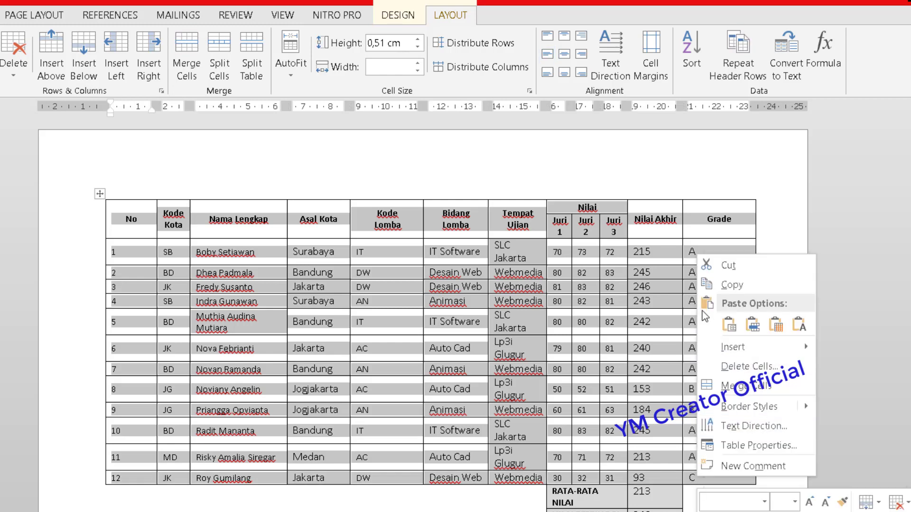
{"action": "left_click", "coordinate": [722, 284]}
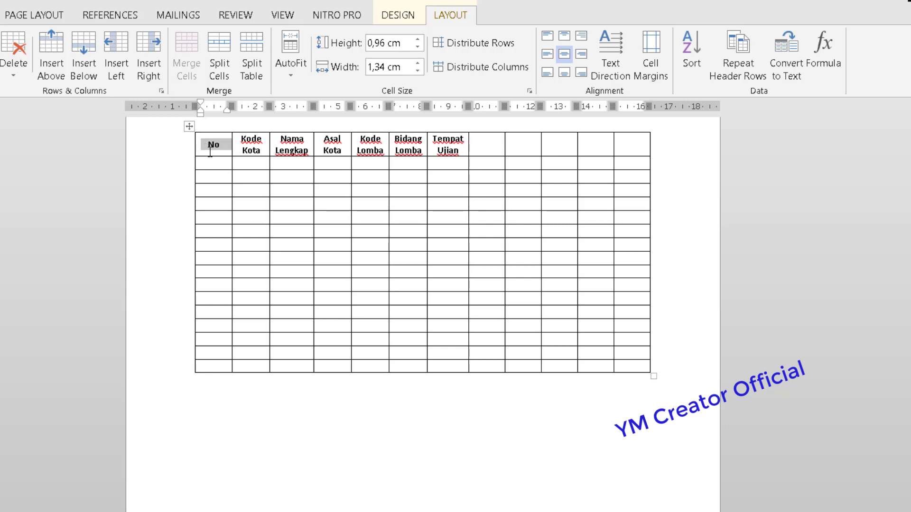
Step: Paste the copied contest data into the blank table using Overwrite Cells
{"action": "left_click_drag", "start_coordinate": [208, 143], "coordinate": [622, 363]}
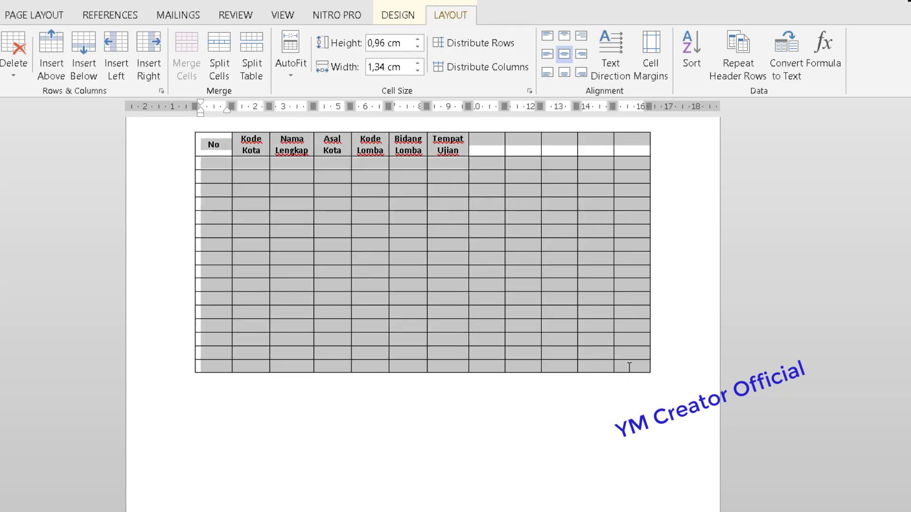
{"action": "right_click", "coordinate": [446, 146]}
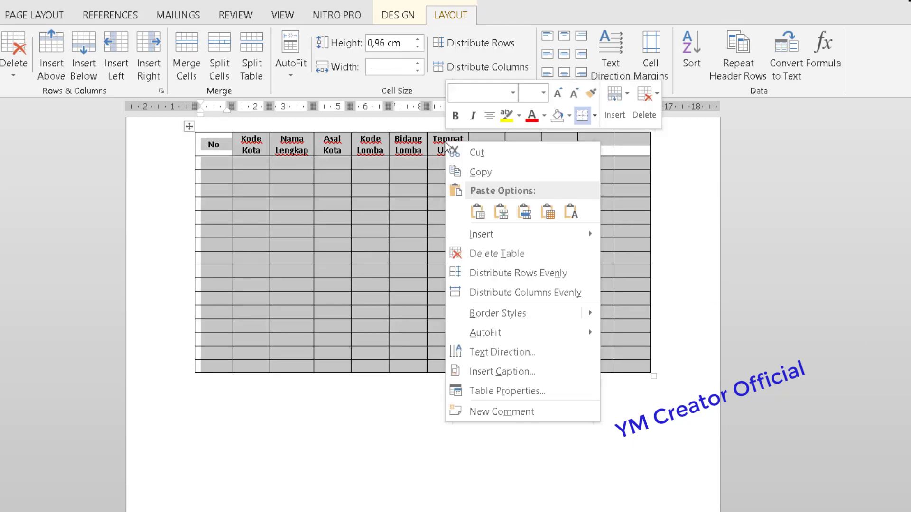
{"action": "left_click", "coordinate": [549, 215]}
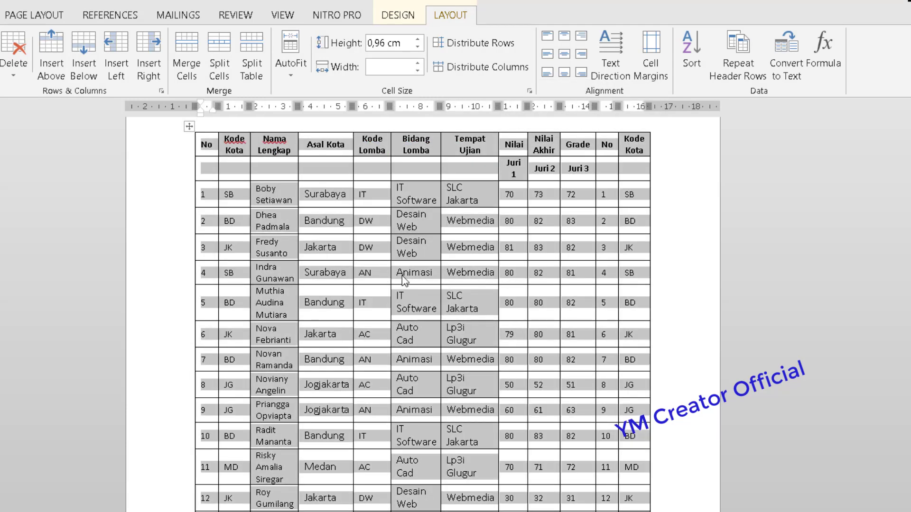
{"action": "left_click", "coordinate": [423, 352]}
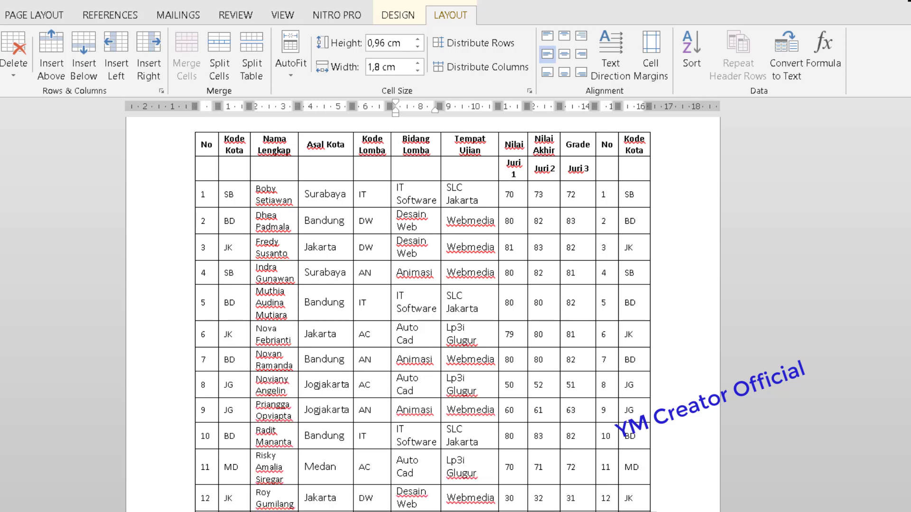
Step: Place the cursor in the pasted table's Tempat Ujian cells to check them
{"action": "left_click", "coordinate": [456, 390]}
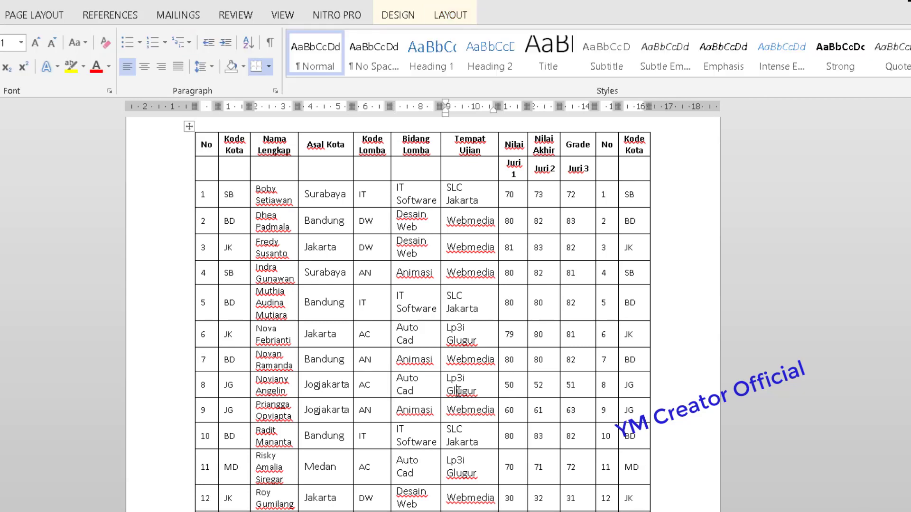
{"action": "scroll", "coordinate": [297, 313], "scroll_direction": "up", "scroll_amount": 3}
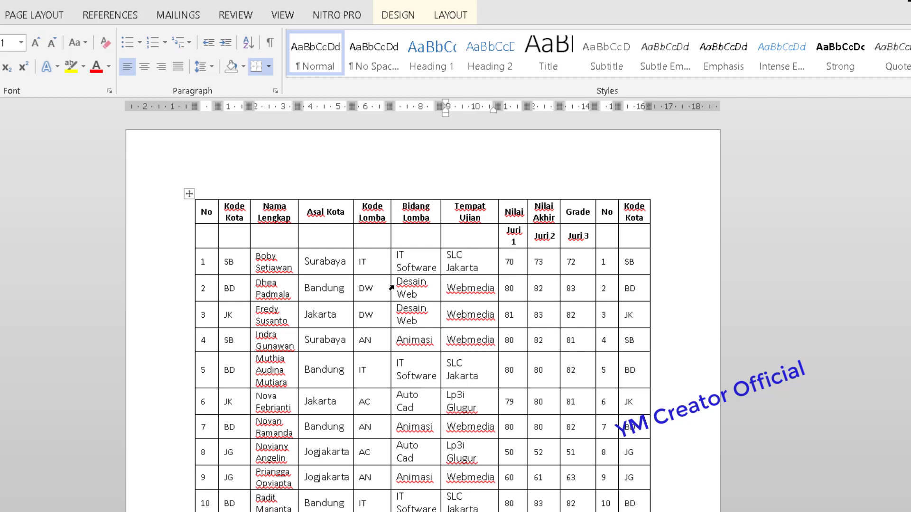
{"action": "left_click", "coordinate": [490, 232]}
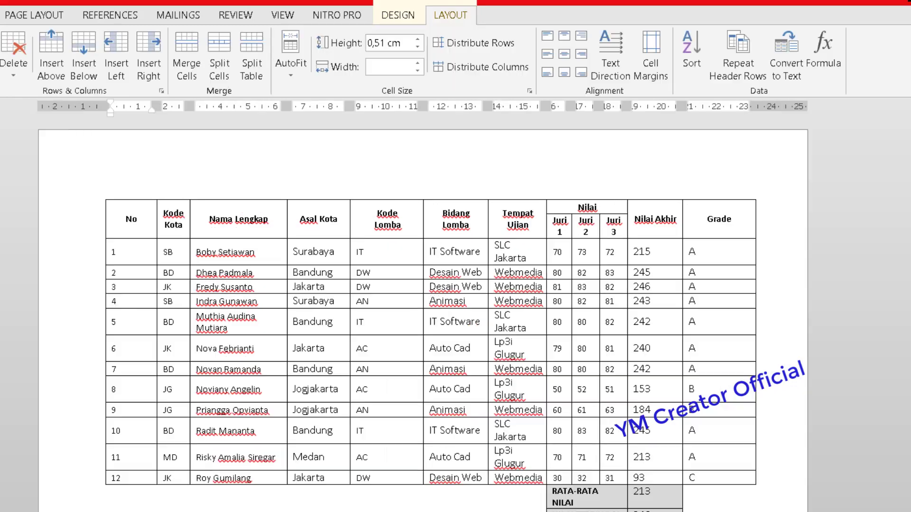
Step: Select the Tempat Ujian header column down to row 4 to inspect it
{"action": "left_click", "coordinate": [541, 228]}
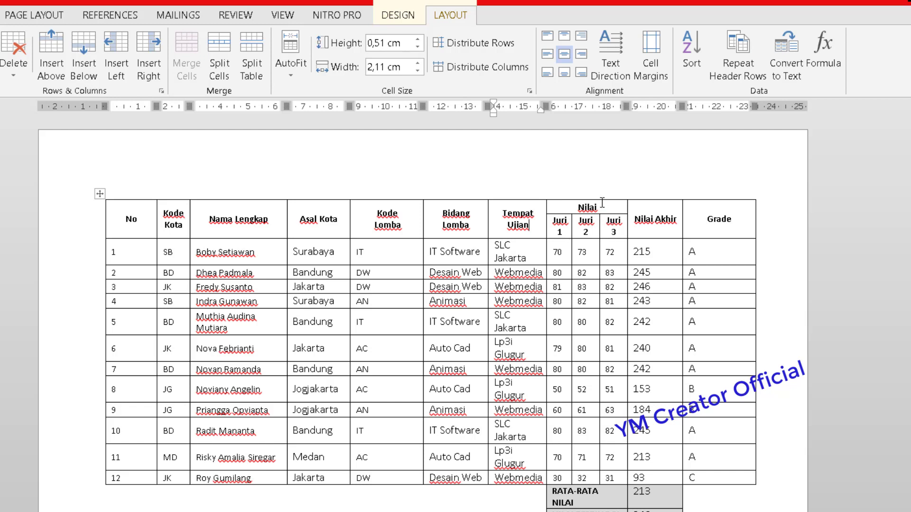
{"action": "left_click", "coordinate": [504, 214]}
{"action": "left_click_drag", "start_coordinate": [505, 215], "coordinate": [520, 300]}
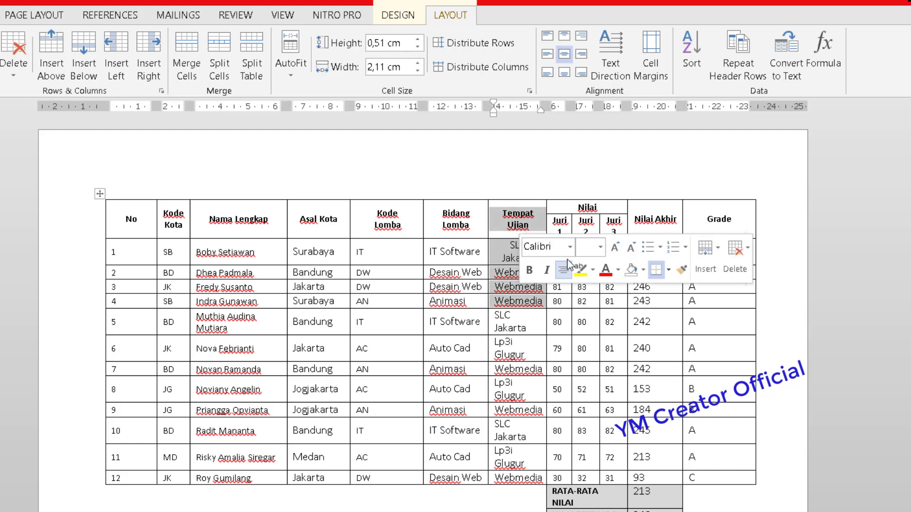
{"action": "left_click", "coordinate": [546, 192]}
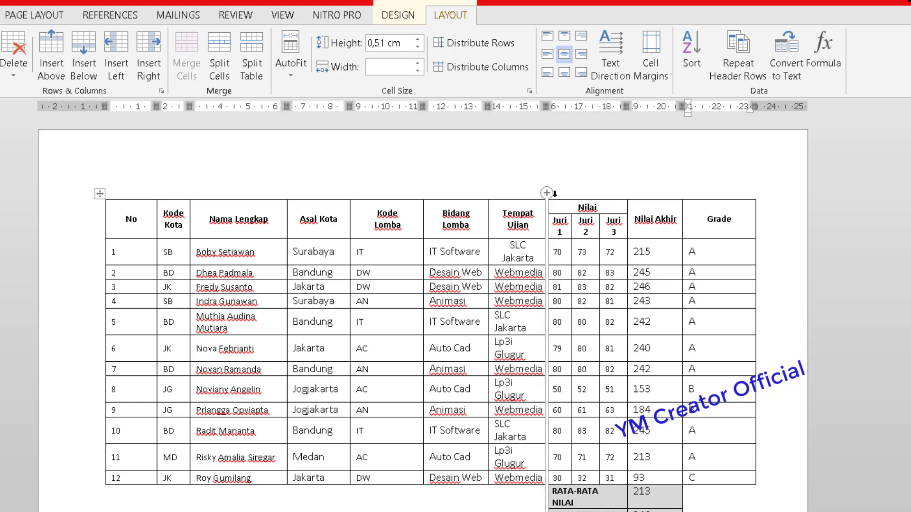
Step: Select the Nilai heading together with Juri 1–3 to inspect the header layout
{"action": "left_click_drag", "start_coordinate": [581, 207], "coordinate": [568, 226]}
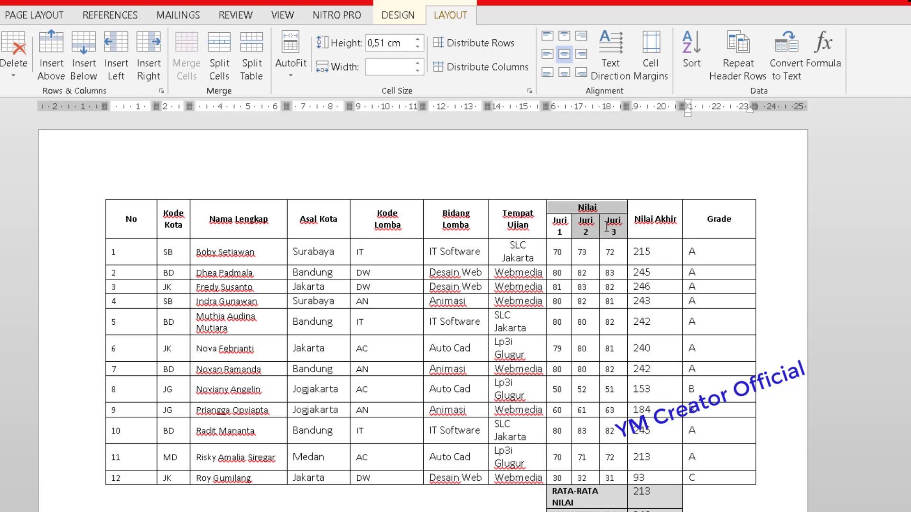
{"action": "left_click", "coordinate": [558, 229]}
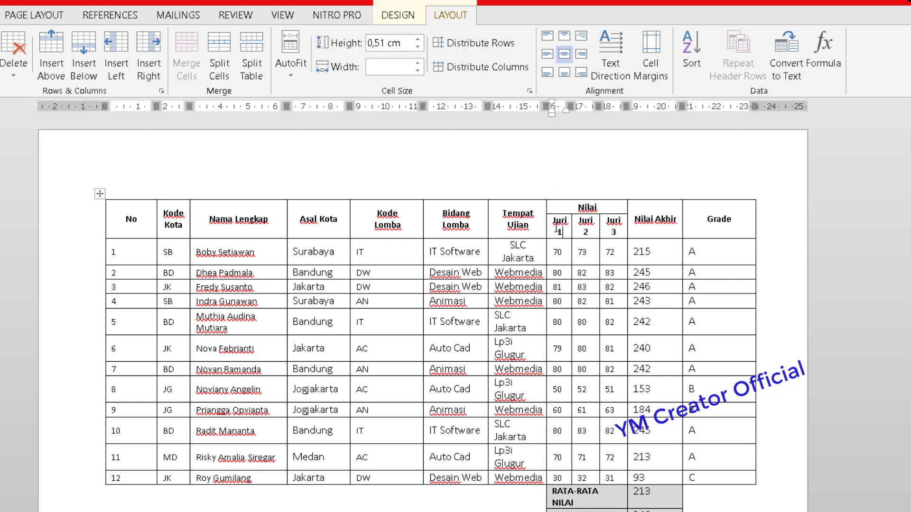
{"action": "mouse_move", "coordinate": [557, 228]}
{"action": "left_mouse_down"}
{"action": "mouse_move", "coordinate": [612, 228]}
{"action": "mouse_move", "coordinate": [612, 213]}
{"action": "left_mouse_up"}
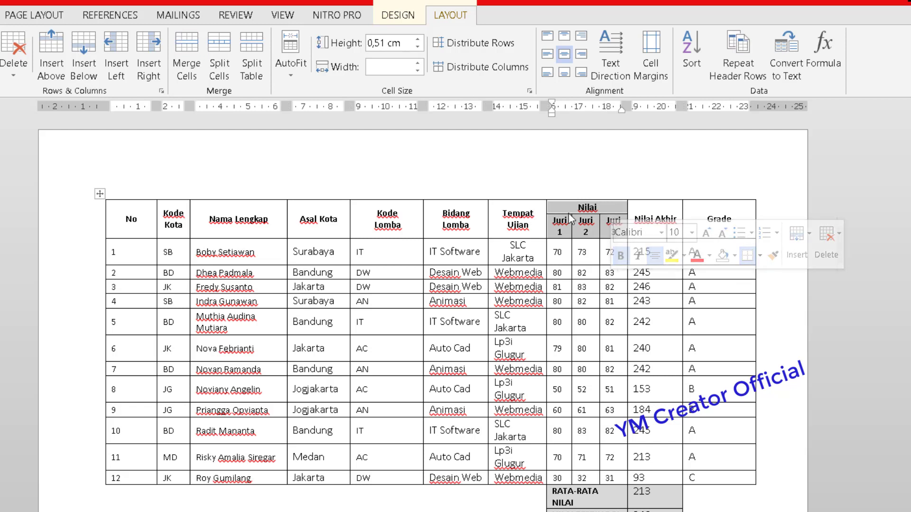
{"action": "key", "text": "Right"}
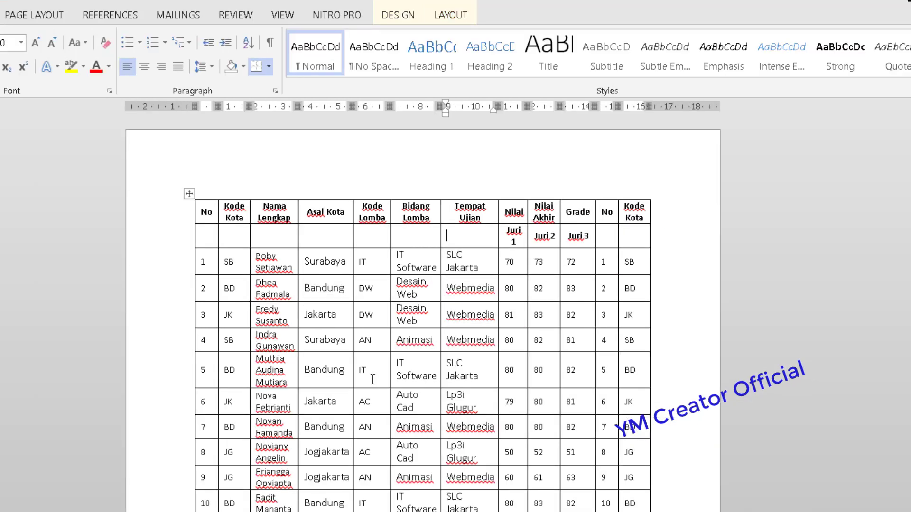
{"action": "left_click", "coordinate": [373, 377]}
{"action": "scroll", "coordinate": [326, 403], "scroll_direction": "down", "scroll_amount": 1}
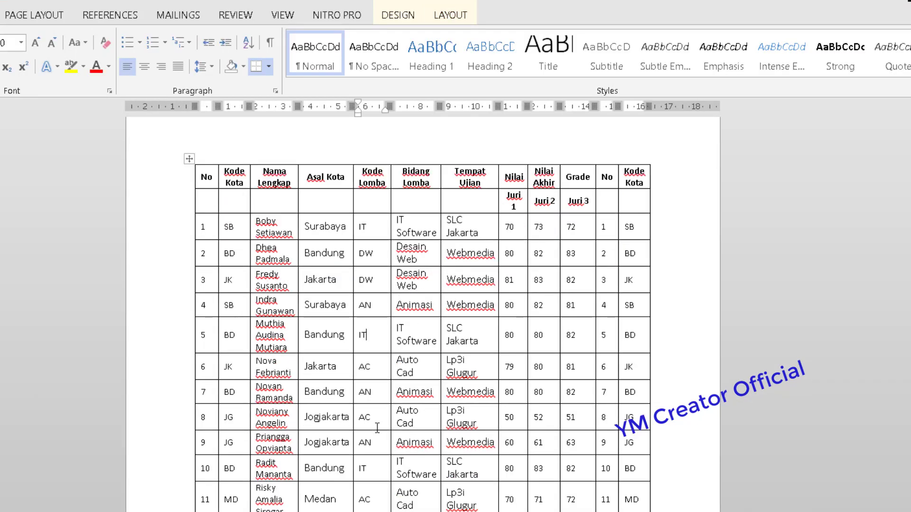
{"action": "scroll", "coordinate": [420, 432], "scroll_direction": "down", "scroll_amount": 1}
{"action": "scroll", "coordinate": [420, 432], "scroll_direction": "down", "scroll_amount": 1}
{"action": "scroll", "coordinate": [420, 431], "scroll_direction": "up", "scroll_amount": 2}
{"action": "scroll", "coordinate": [422, 433], "scroll_direction": "up", "scroll_amount": 1}
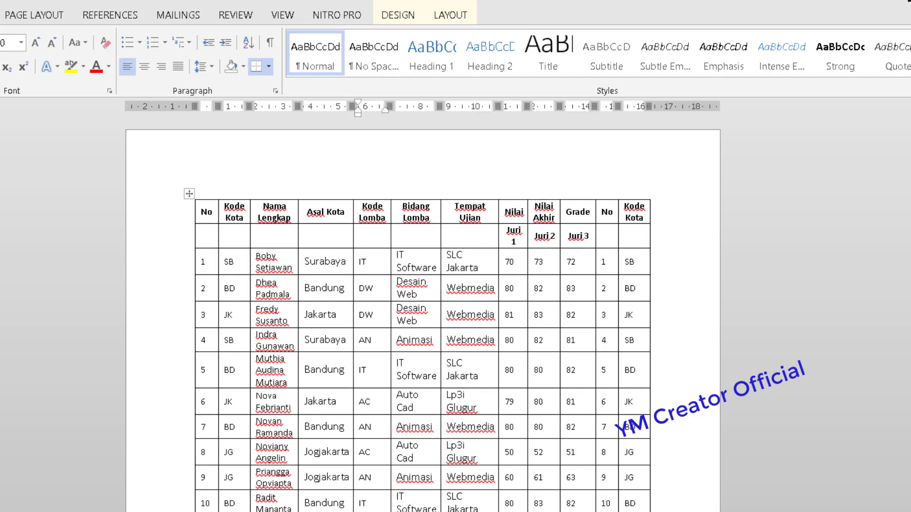
{"action": "left_click", "coordinate": [35, 15]}
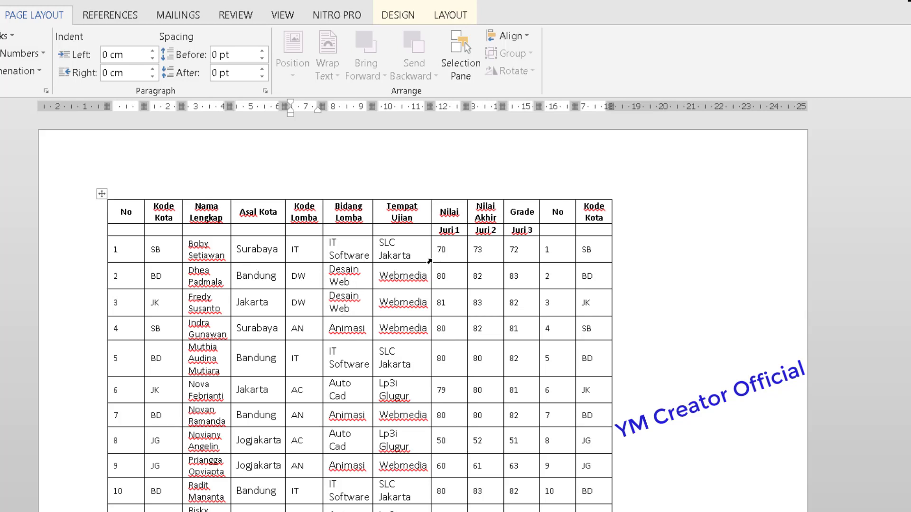
{"action": "left_click", "coordinate": [392, 229]}
{"action": "left_click_drag", "start_coordinate": [392, 229], "coordinate": [393, 220]}
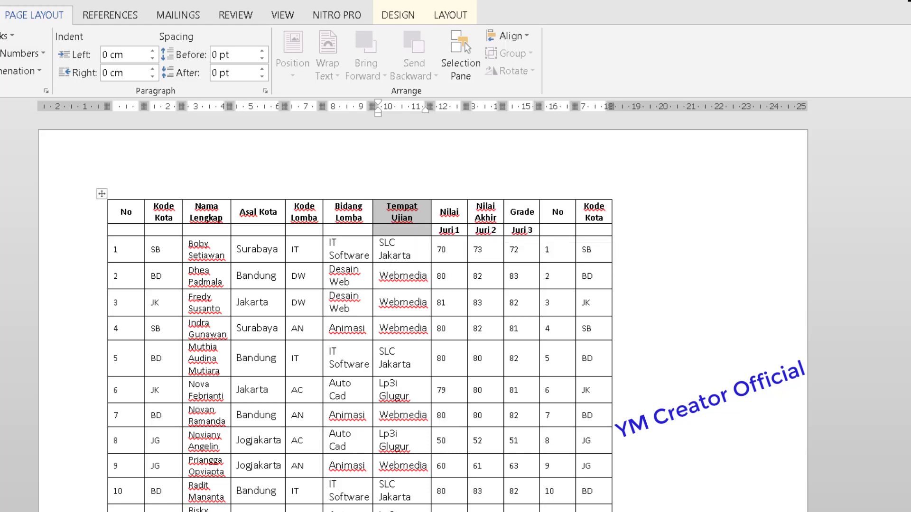
Step: Split the window via View > Split and scroll the lower pane to the table header
{"action": "left_click", "coordinate": [284, 20]}
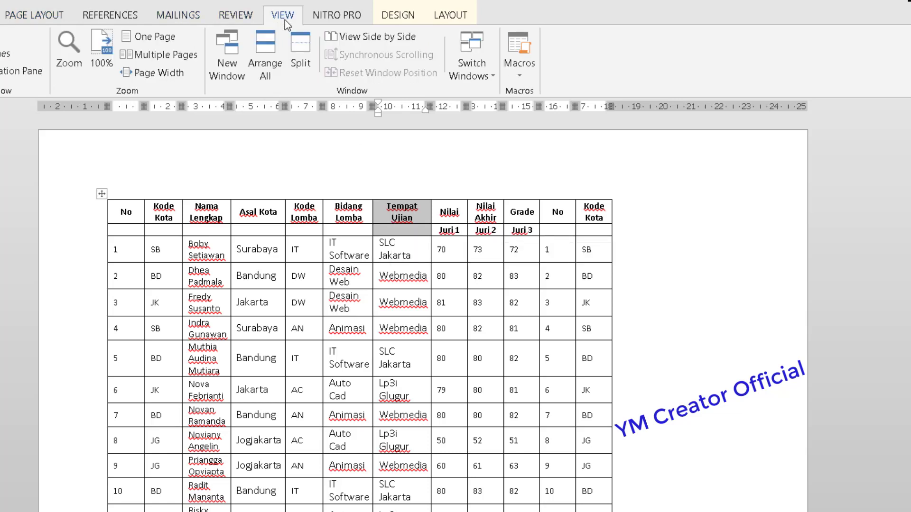
{"action": "left_click", "coordinate": [301, 50]}
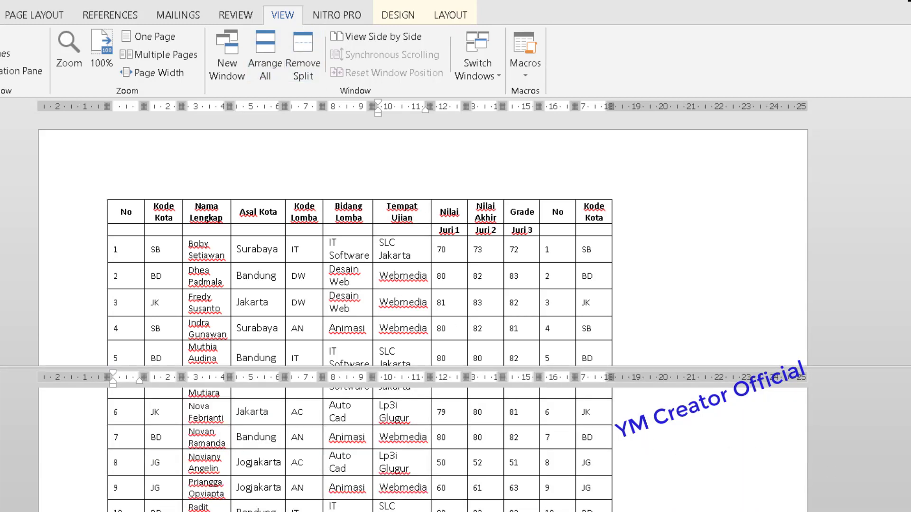
{"action": "scroll", "coordinate": [455, 446], "scroll_direction": "up", "scroll_amount": 1}
{"action": "scroll", "coordinate": [455, 446], "scroll_direction": "up", "scroll_amount": 5}
{"action": "scroll", "coordinate": [455, 446], "scroll_direction": "up", "scroll_amount": 2}
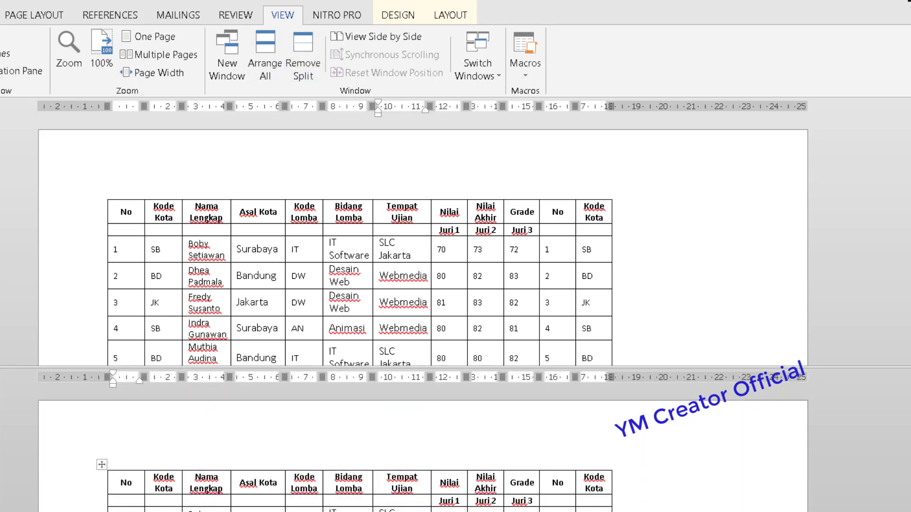
{"action": "scroll", "coordinate": [415, 443], "scroll_direction": "down", "scroll_amount": 1}
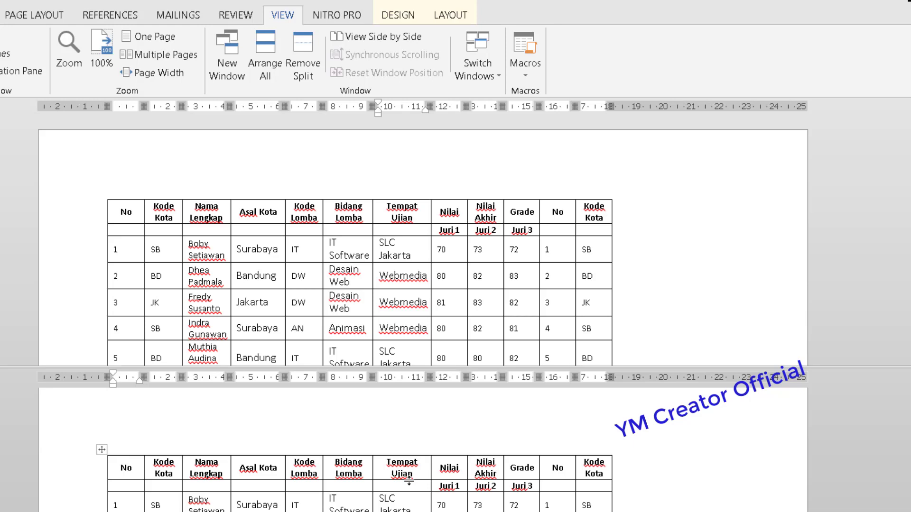
Step: Remove the split, use View > Arrange All, and close the extra middle window
{"action": "double_click", "coordinate": [74, 368]}
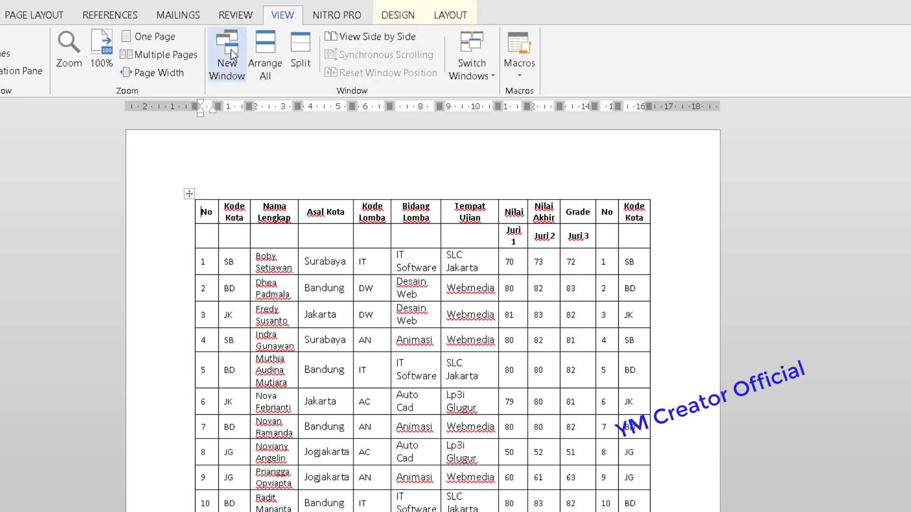
{"action": "left_click", "coordinate": [271, 51]}
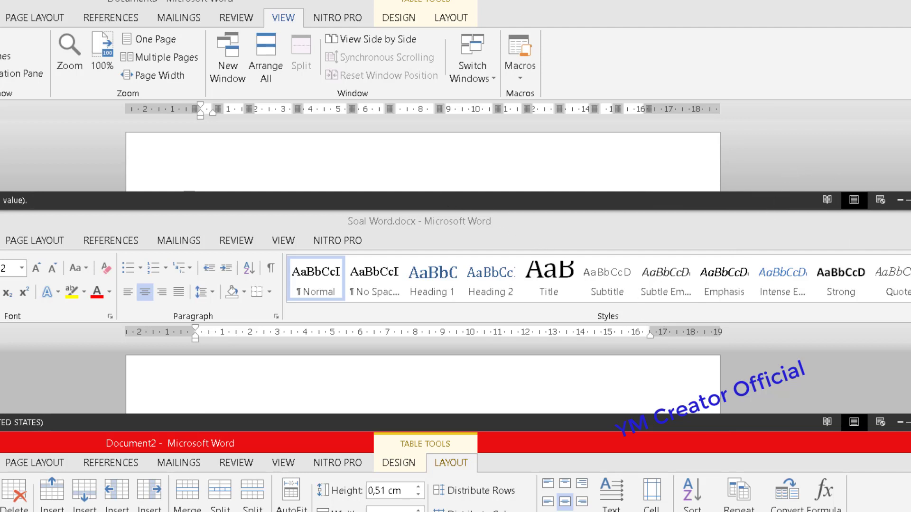
{"action": "key", "text": "alt+F4"}
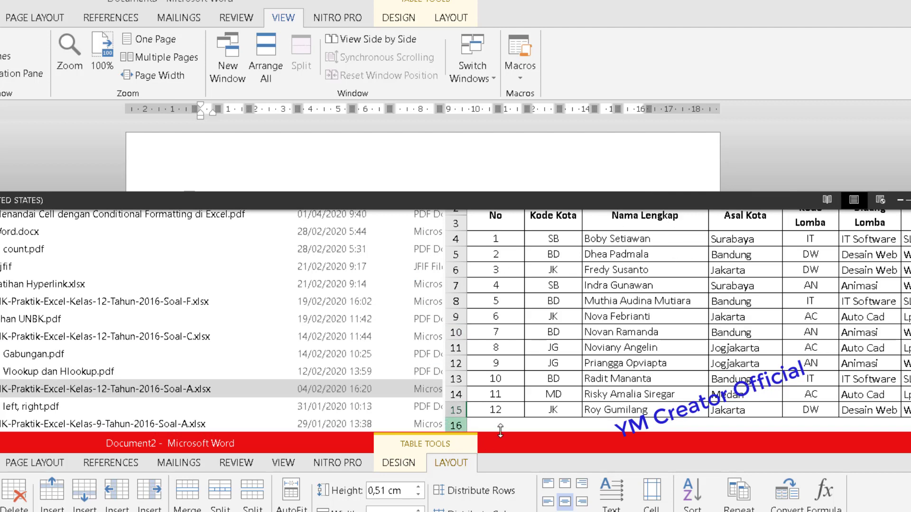
Step: Resize the two stacked windows so both tables show, then paste into Document2 with Ctrl+V
{"action": "mouse_move", "coordinate": [494, 433]}
{"action": "left_mouse_down"}
{"action": "mouse_move", "coordinate": [482, 318]}
{"action": "mouse_move", "coordinate": [491, 215]}
{"action": "mouse_move", "coordinate": [536, 264]}
{"action": "mouse_move", "coordinate": [536, 331]}
{"action": "left_mouse_up"}
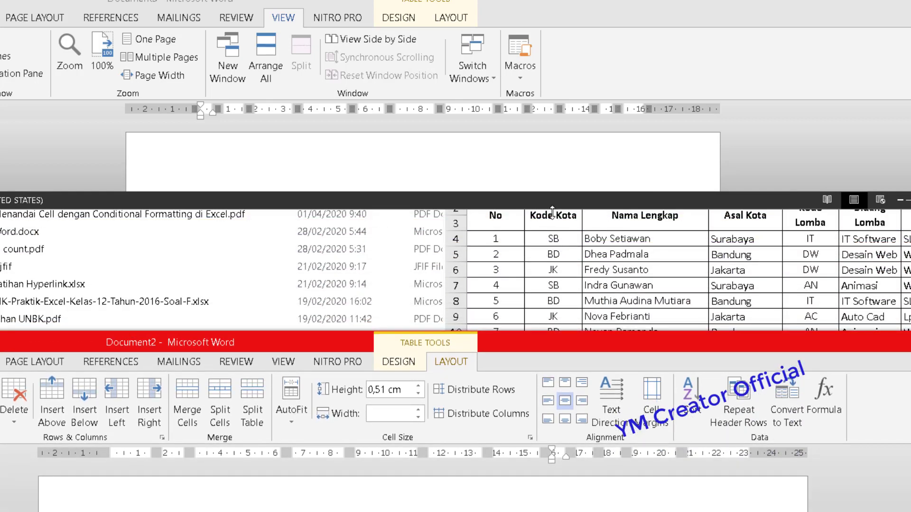
{"action": "left_click_drag", "start_coordinate": [552, 209], "coordinate": [558, 398]}
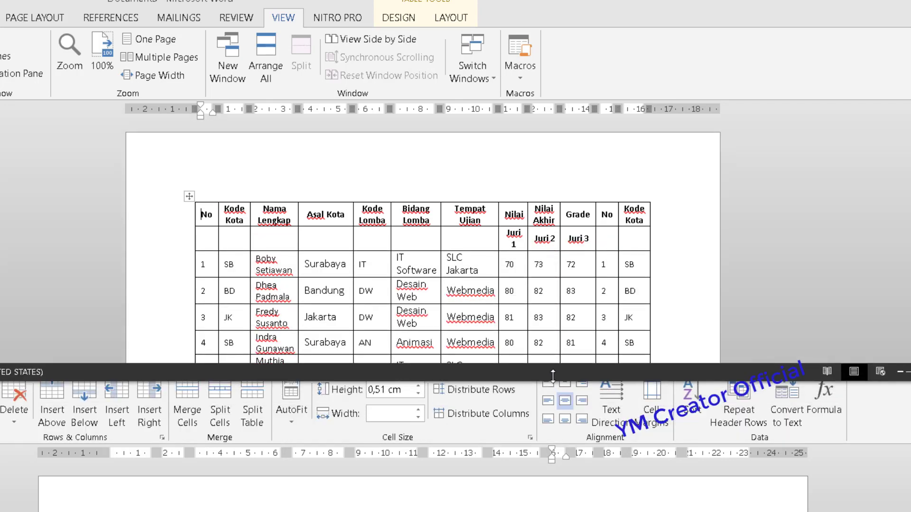
{"action": "left_click_drag", "start_coordinate": [558, 398], "coordinate": [557, 356]}
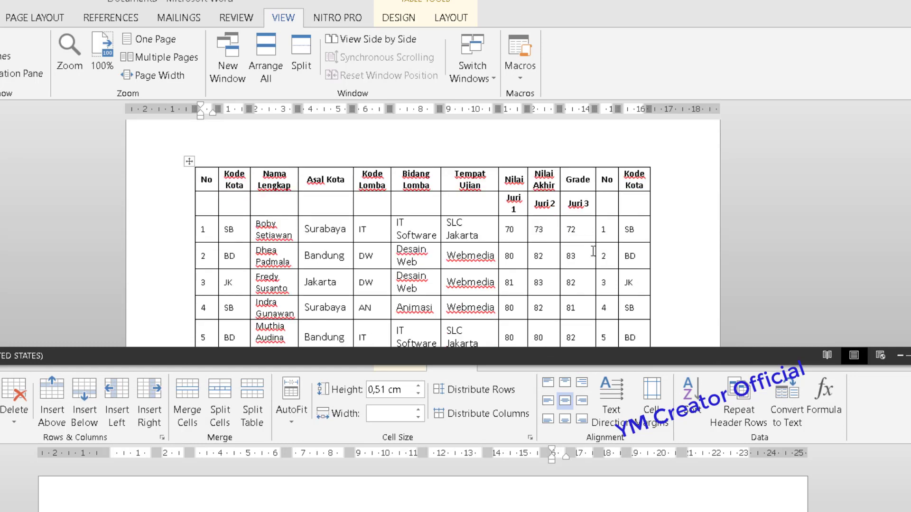
{"action": "scroll", "coordinate": [593, 265], "scroll_direction": "down", "scroll_amount": 1}
{"action": "key", "text": "alt+Tab"}
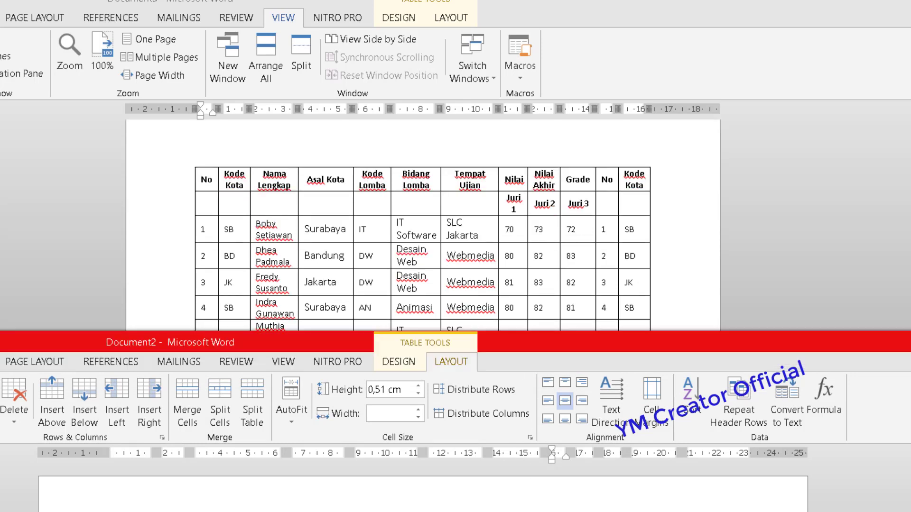
{"action": "key", "text": "ctrl+v"}
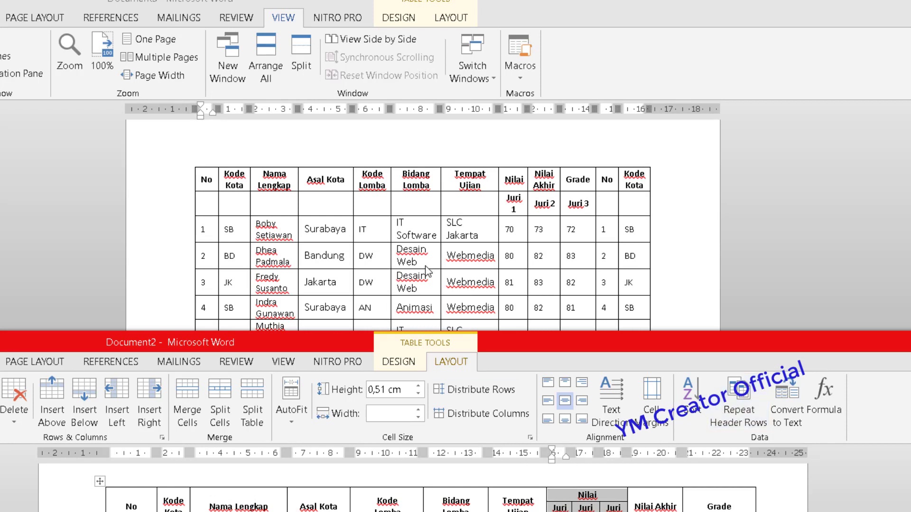
Step: Select the Tempat Ujian header in both documents, including the blank cell beneath it in the source
{"action": "left_click", "coordinate": [507, 505]}
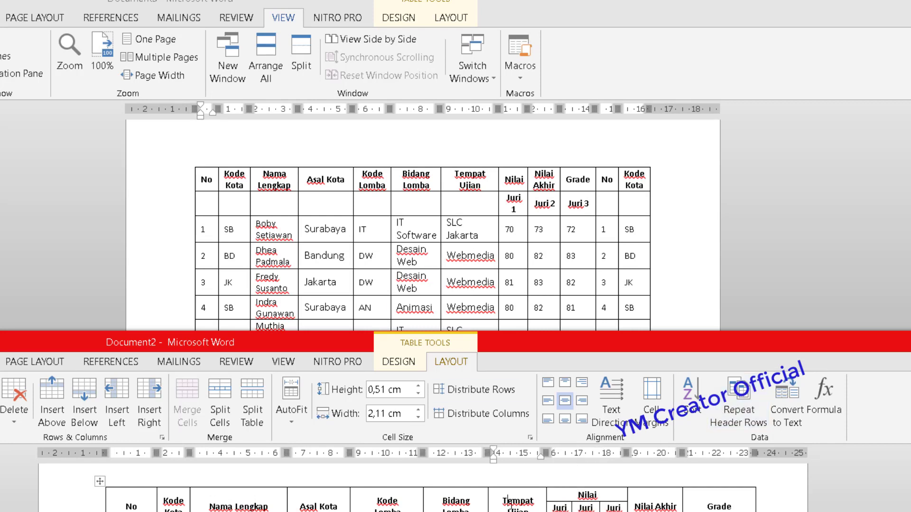
{"action": "triple_click", "coordinate": [504, 497]}
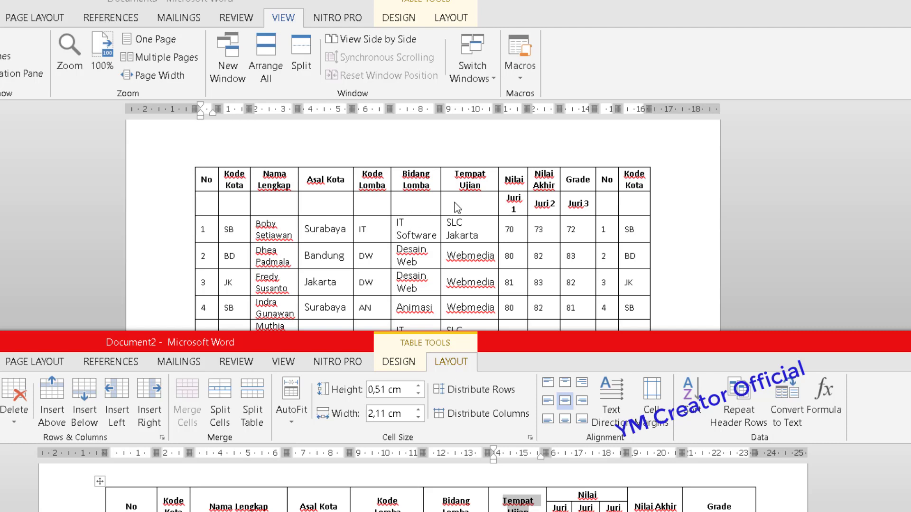
{"action": "left_click", "coordinate": [471, 202]}
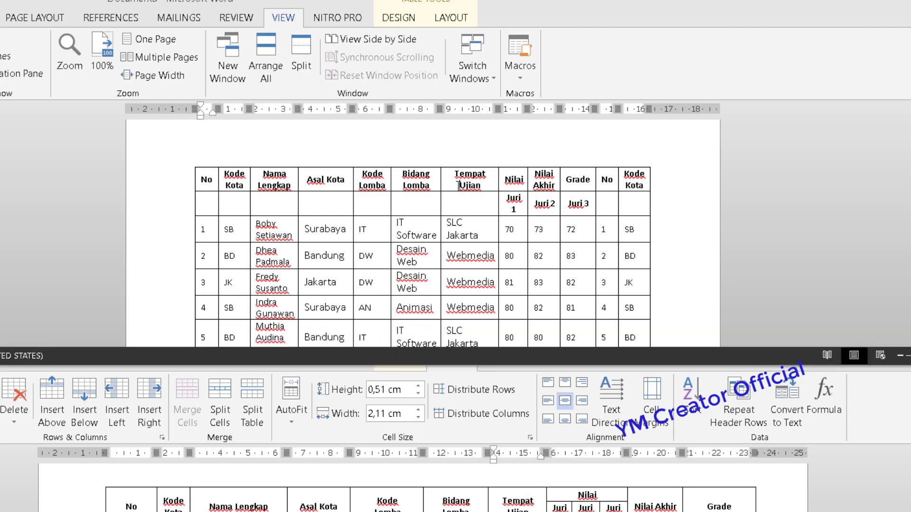
{"action": "left_click_drag", "start_coordinate": [456, 185], "coordinate": [471, 198]}
{"action": "left_click", "coordinate": [471, 202]}
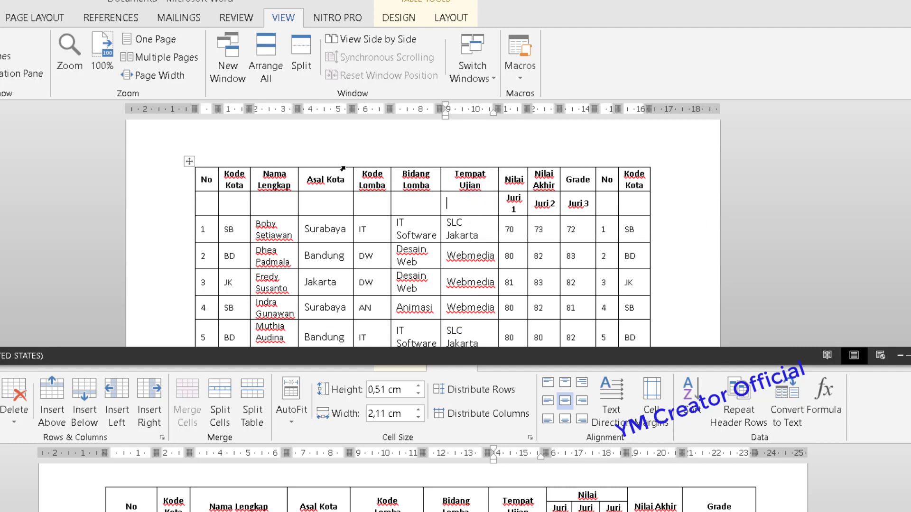
Step: Select the No header cell and the empty cell below it in the source table
{"action": "left_click", "coordinate": [160, 206]}
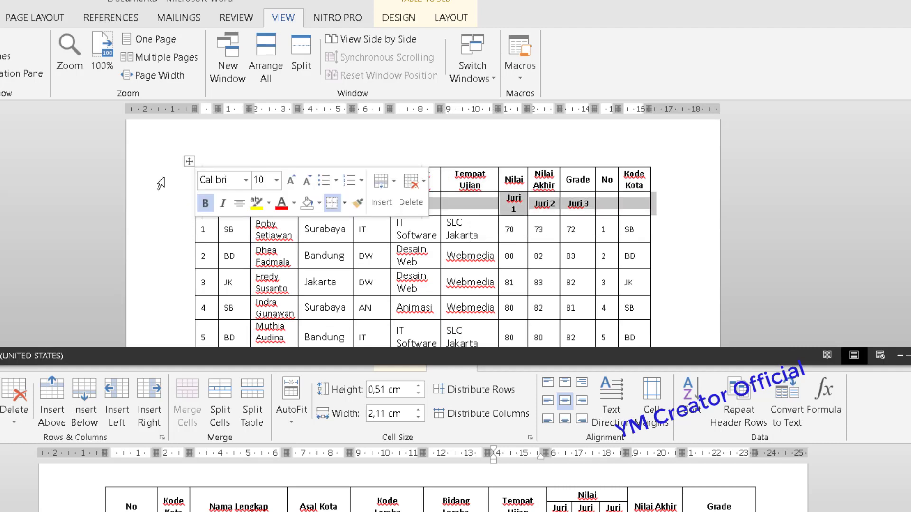
{"action": "left_click", "coordinate": [161, 182]}
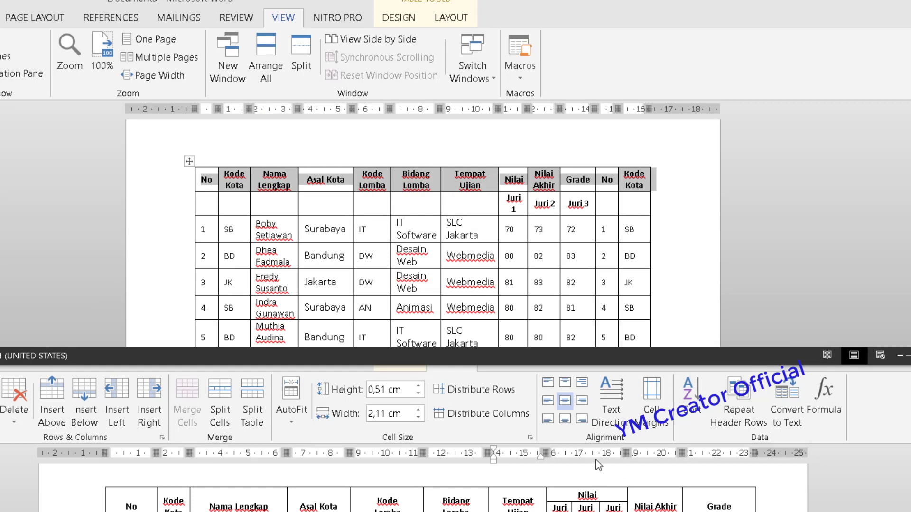
{"action": "left_click", "coordinate": [580, 207]}
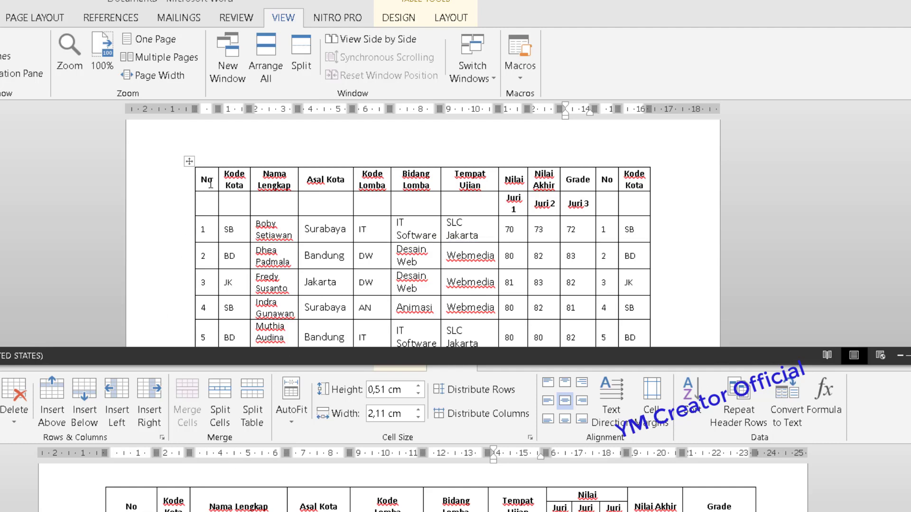
{"action": "left_click", "coordinate": [211, 183]}
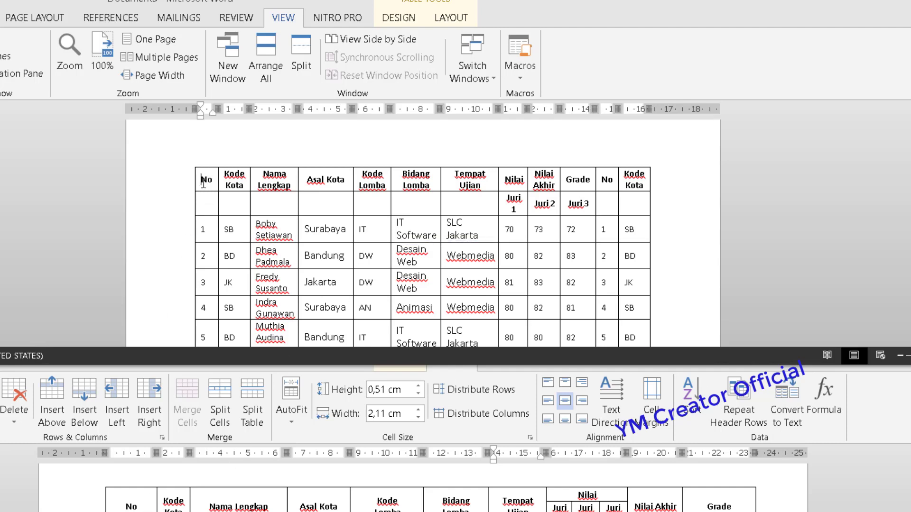
{"action": "left_click_drag", "start_coordinate": [203, 181], "coordinate": [210, 199]}
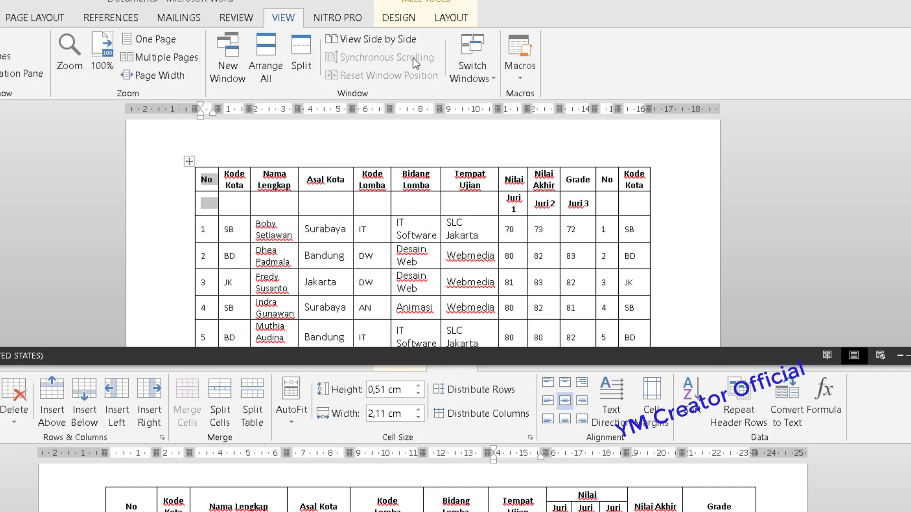
Step: With the Table Layout tools showing, select the No header and the empty cell beneath it
{"action": "left_click", "coordinate": [400, 19]}
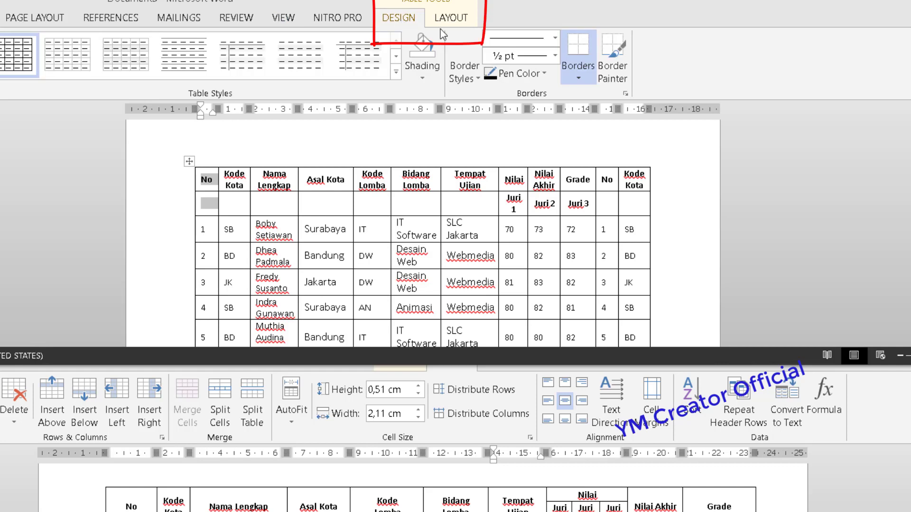
{"action": "left_click", "coordinate": [450, 19]}
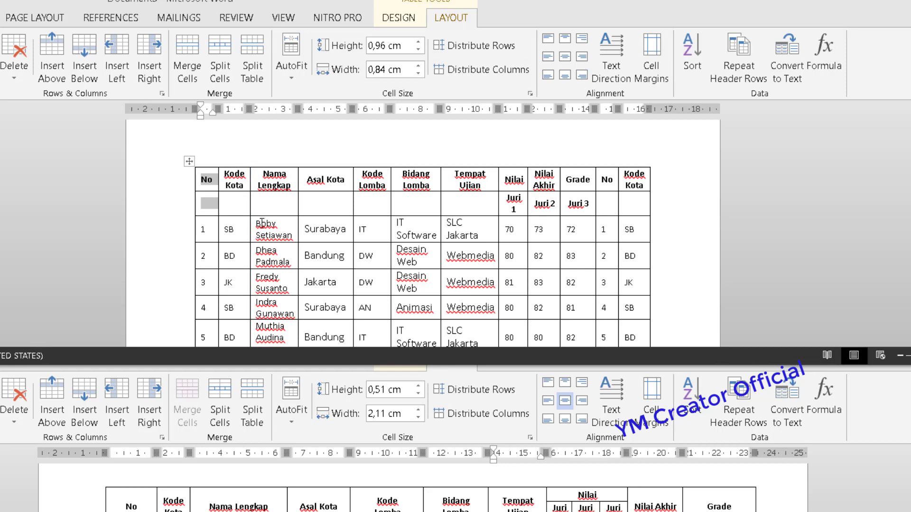
{"action": "left_click", "coordinate": [228, 203]}
{"action": "left_click_drag", "start_coordinate": [201, 179], "coordinate": [200, 203]}
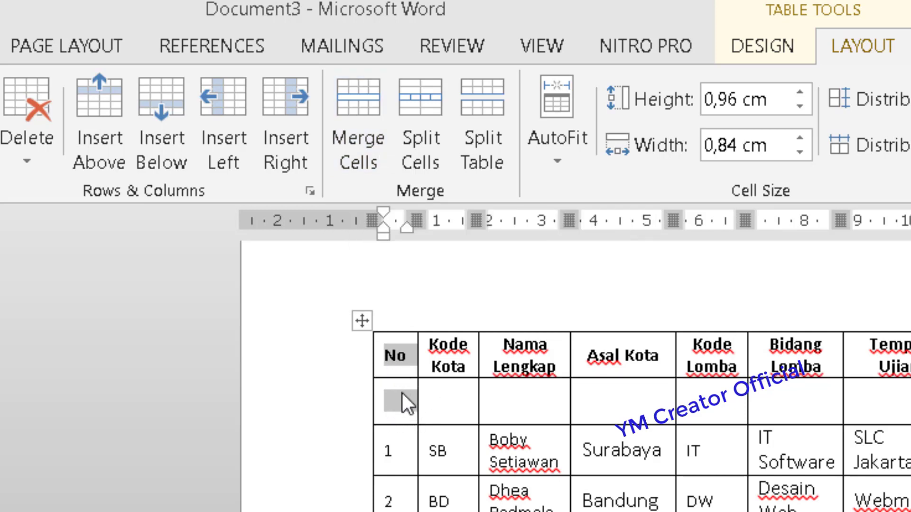
Step: Merge the No, Kode Kota and Nama Lengkap headers each with the empty cell below
{"action": "left_click", "coordinate": [359, 101]}
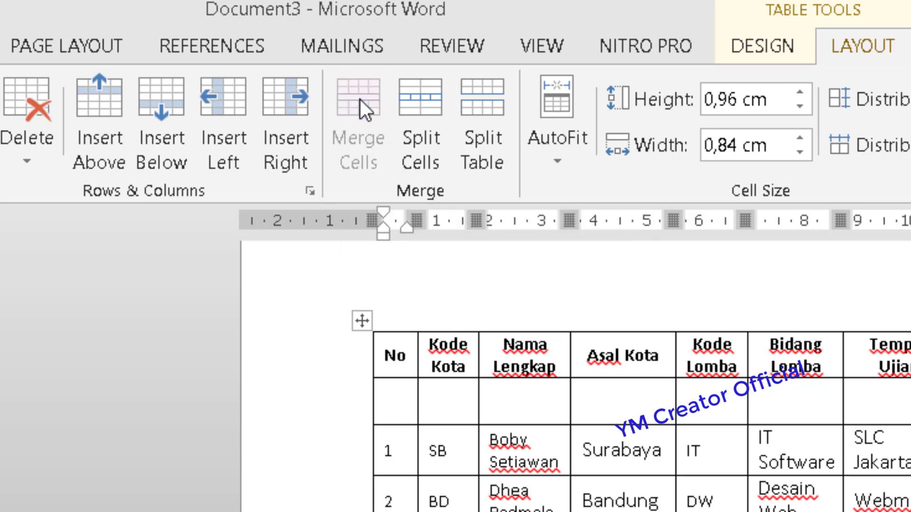
{"action": "left_click", "coordinate": [445, 415]}
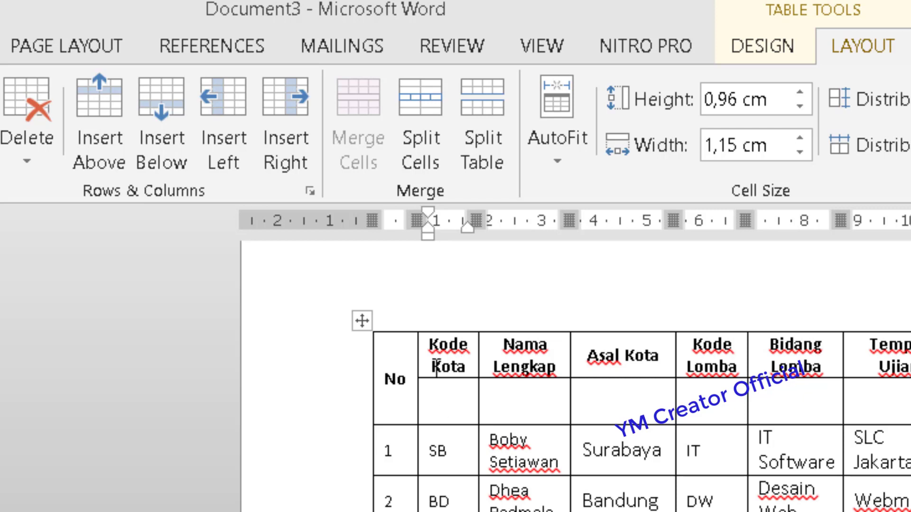
{"action": "left_click_drag", "start_coordinate": [435, 369], "coordinate": [439, 395]}
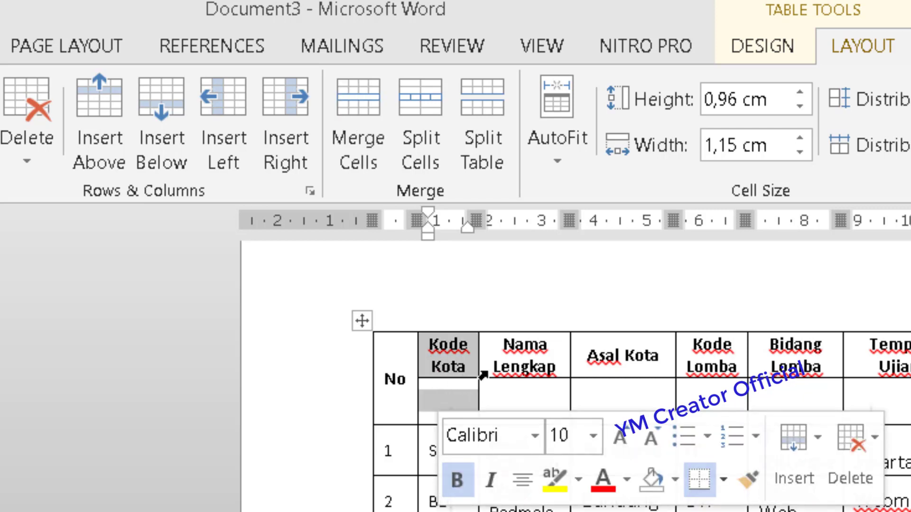
{"action": "left_click", "coordinate": [360, 138]}
{"action": "left_click_drag", "start_coordinate": [522, 366], "coordinate": [529, 396]}
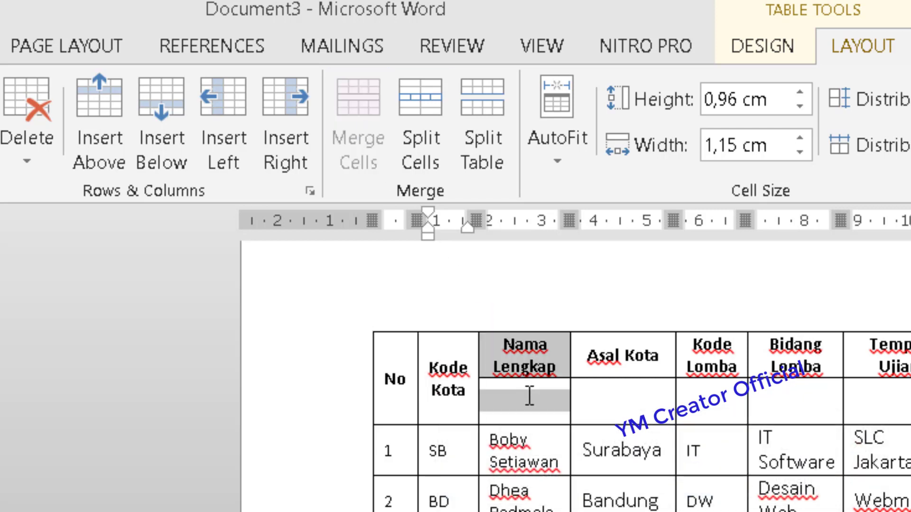
{"action": "left_click", "coordinate": [371, 101]}
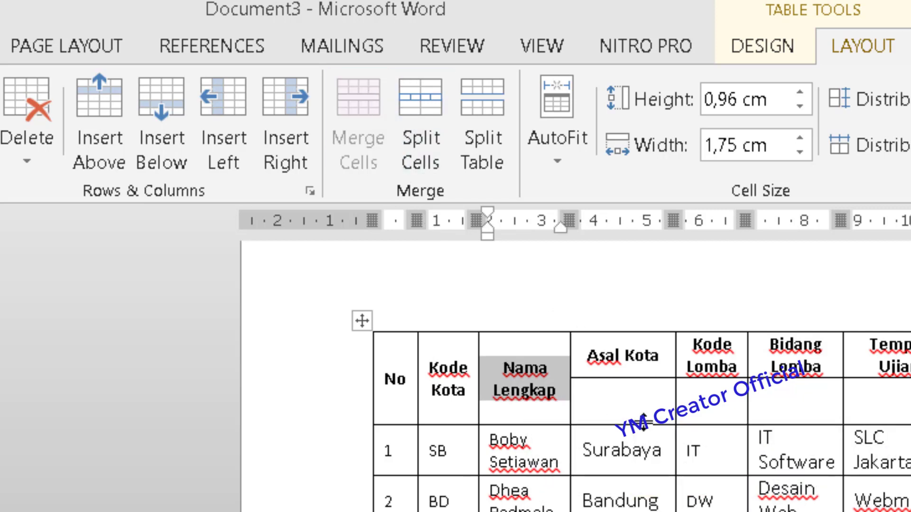
Step: Select the header cells from Asal Kota through Tempat Ujian
{"action": "left_click", "coordinate": [605, 358]}
{"action": "left_click_drag", "start_coordinate": [606, 360], "coordinate": [717, 408]}
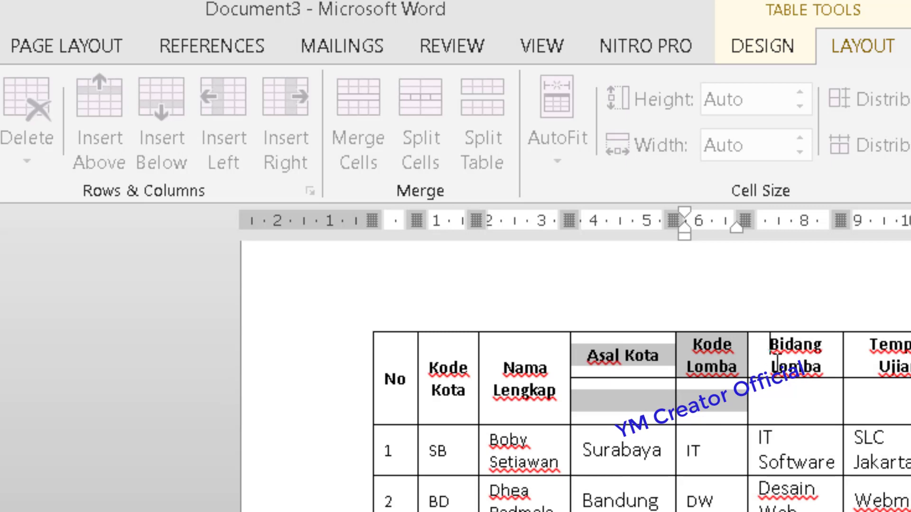
{"action": "left_click_drag", "start_coordinate": [716, 408], "coordinate": [824, 417]}
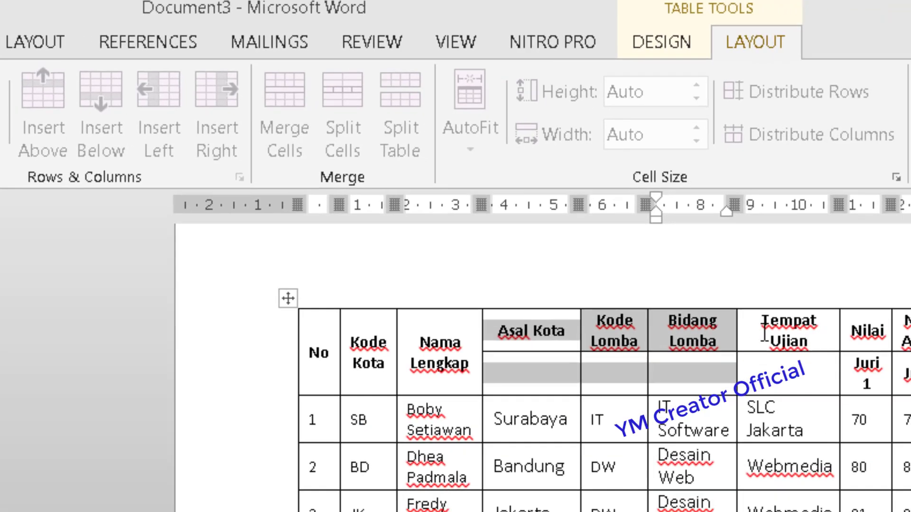
{"action": "left_click_drag", "start_coordinate": [764, 332], "coordinate": [787, 375]}
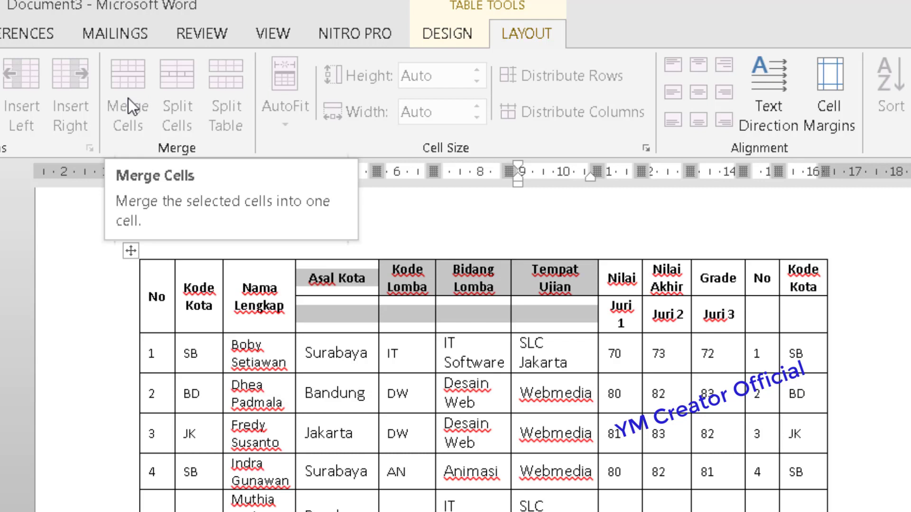
Step: Merge Asal Kota, Kode Lomba, Bidang Lomba and Tempat Ujian each with the cell below
{"action": "left_click", "coordinate": [328, 312]}
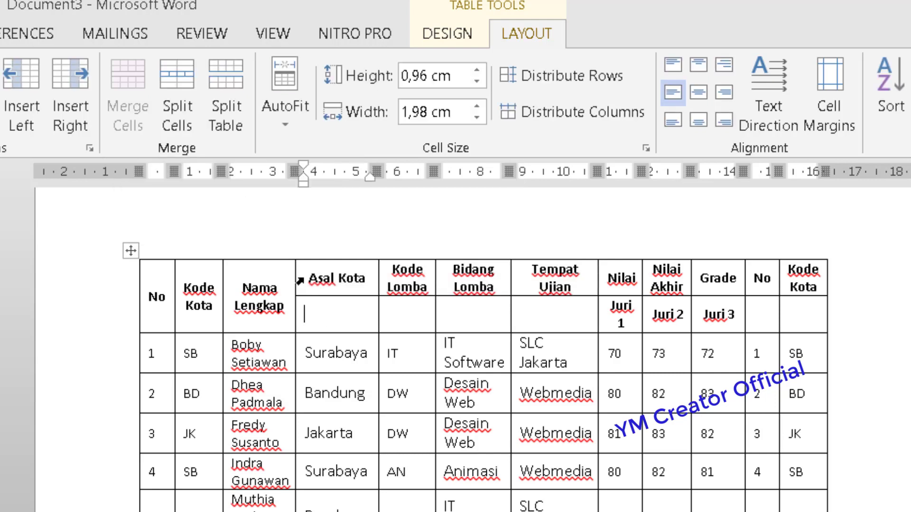
{"action": "left_click_drag", "start_coordinate": [305, 286], "coordinate": [319, 311]}
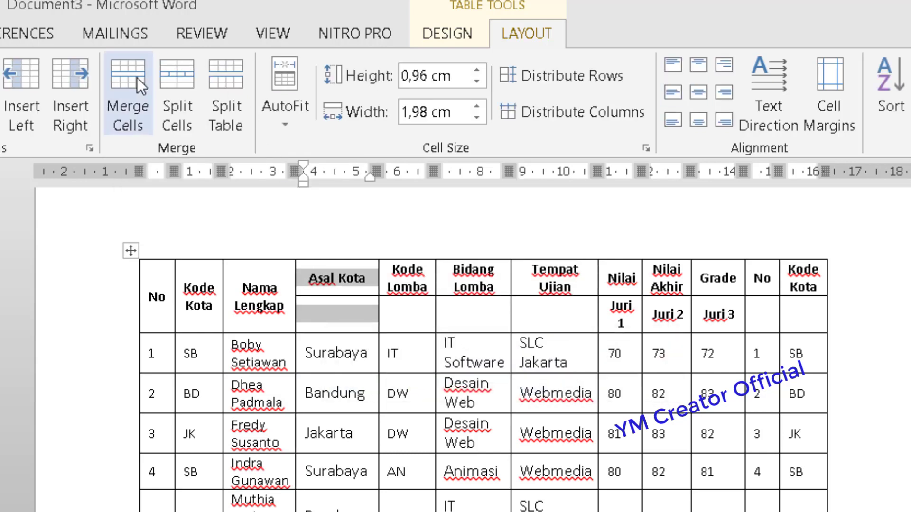
{"action": "left_click", "coordinate": [128, 95]}
{"action": "left_click_drag", "start_coordinate": [392, 280], "coordinate": [414, 311]}
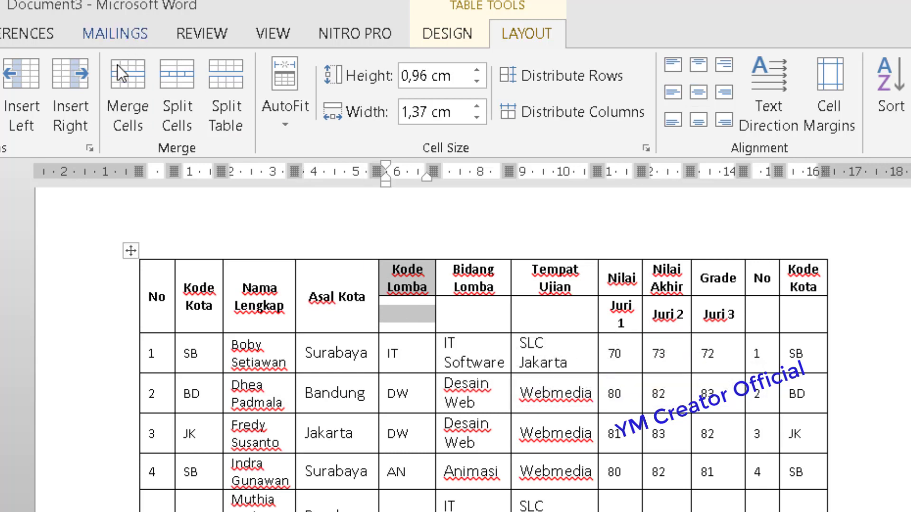
{"action": "left_click", "coordinate": [127, 95]}
{"action": "left_click_drag", "start_coordinate": [454, 285], "coordinate": [468, 312]}
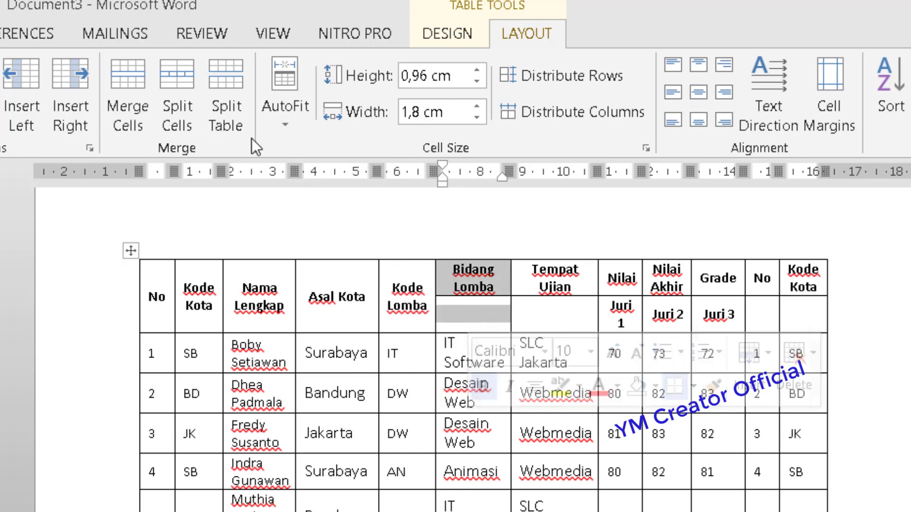
{"action": "left_click", "coordinate": [127, 94]}
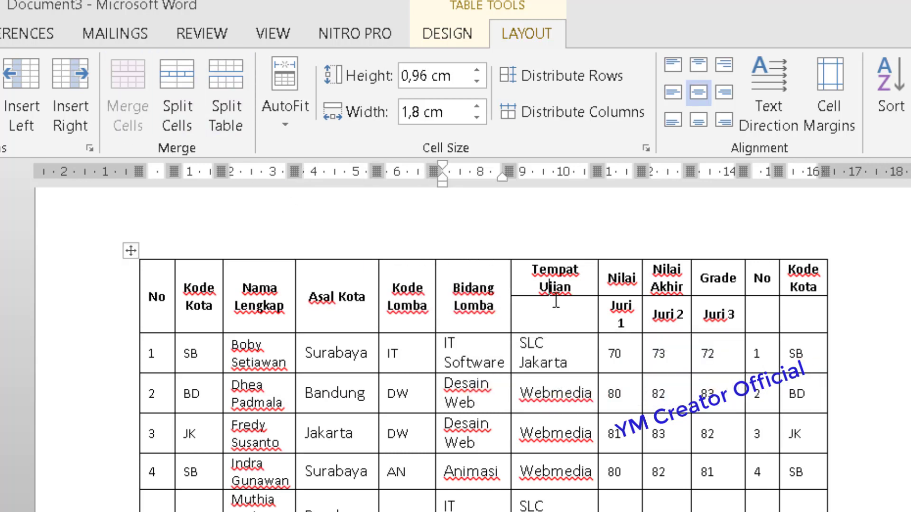
{"action": "left_click_drag", "start_coordinate": [555, 291], "coordinate": [563, 312]}
{"action": "left_click", "coordinate": [127, 95]}
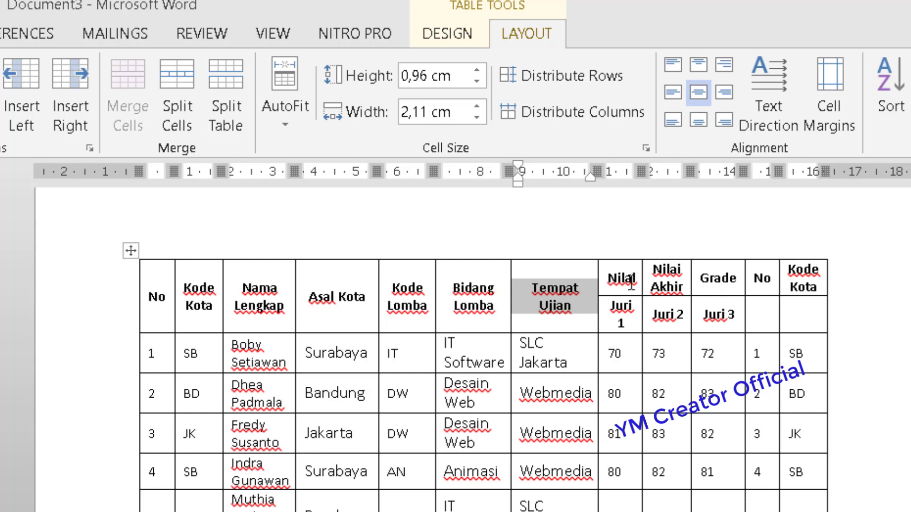
Step: Select the Nilai Akhir and Grade headers, then the last two header cells for pasting
{"action": "left_click", "coordinate": [666, 278]}
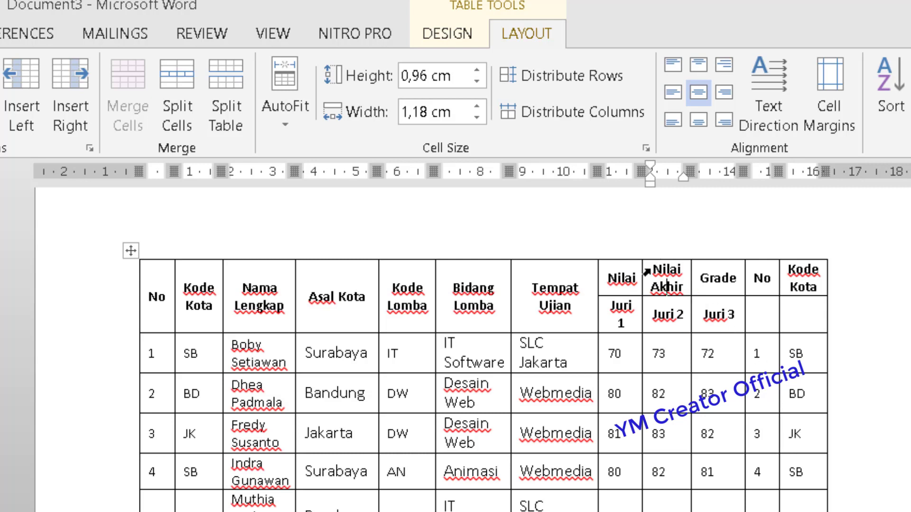
{"action": "left_click_drag", "start_coordinate": [657, 273], "coordinate": [710, 292]}
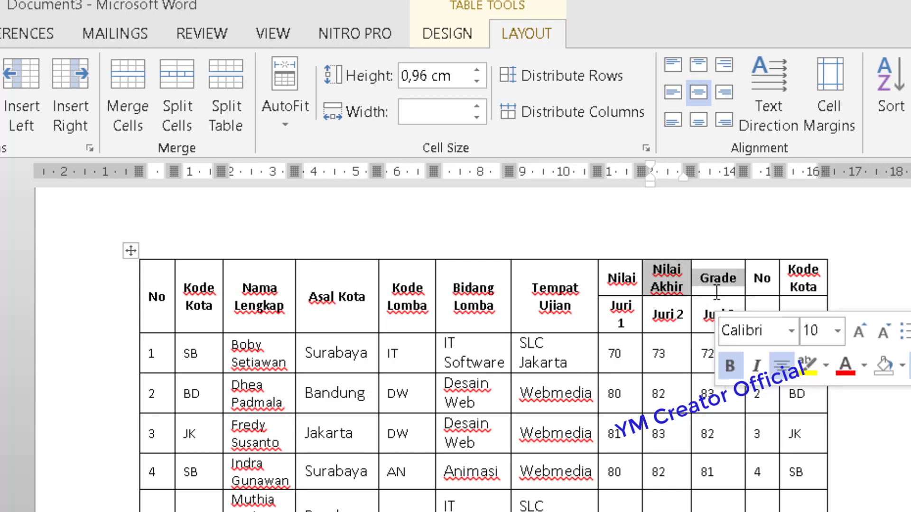
{"action": "left_click_drag", "start_coordinate": [752, 285], "coordinate": [807, 290]}
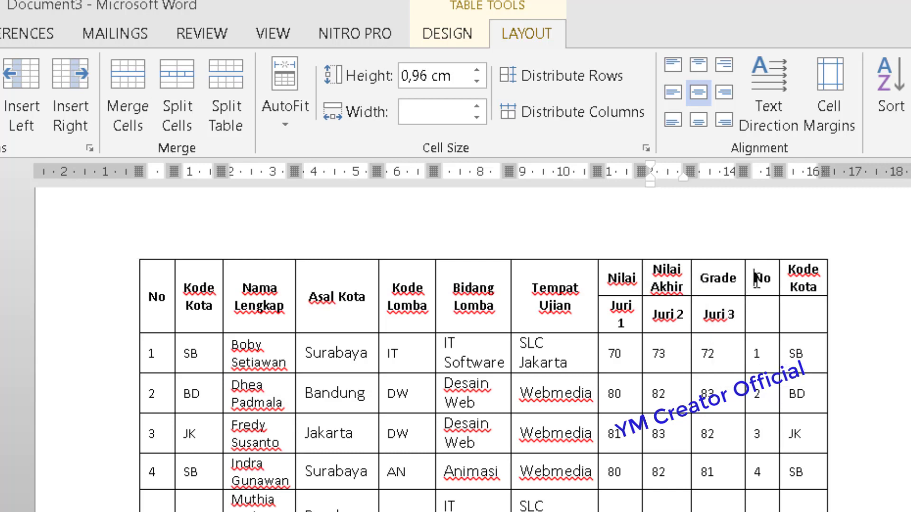
{"action": "right_click", "coordinate": [807, 290]}
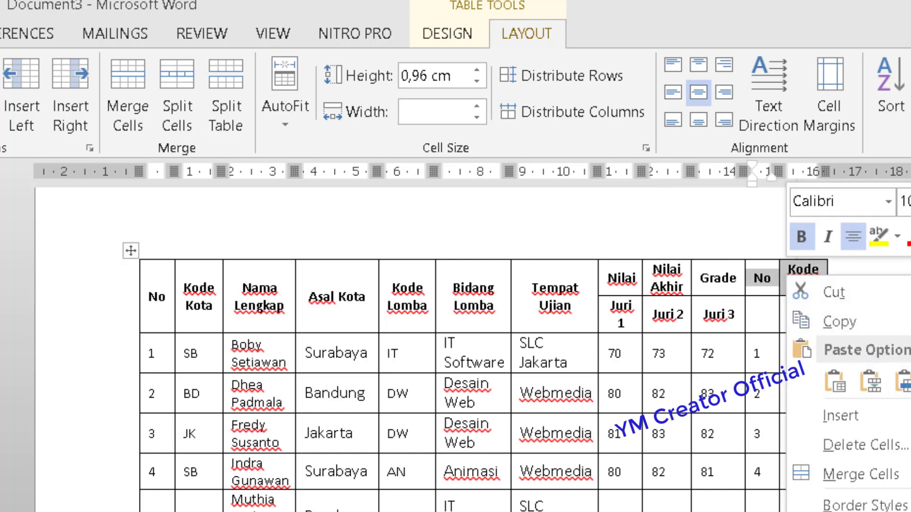
Step: Paste Nilai Akhir and Grade into the last two header cells
{"action": "key", "text": "Escape"}
{"action": "type", "text": "Nilai Akhir\tGrade"}
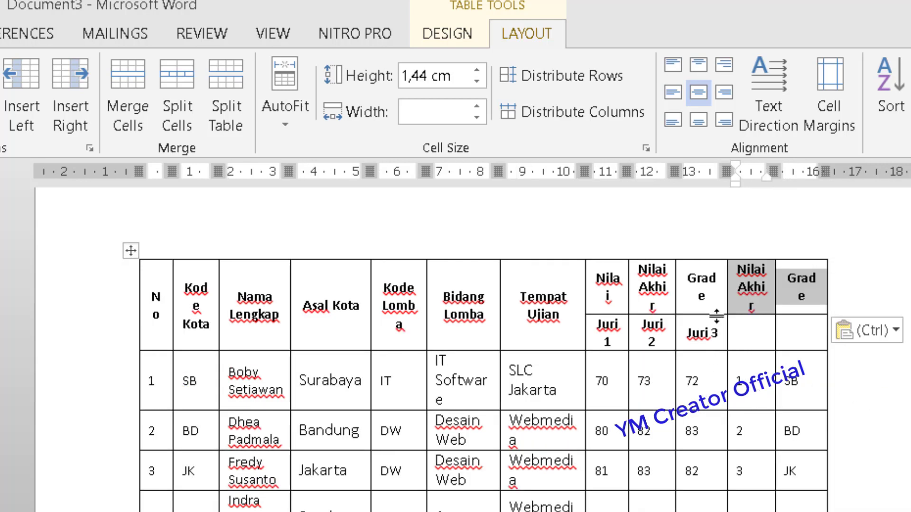
{"action": "left_click", "coordinate": [648, 287]}
{"action": "left_click_drag", "start_coordinate": [648, 287], "coordinate": [690, 296]}
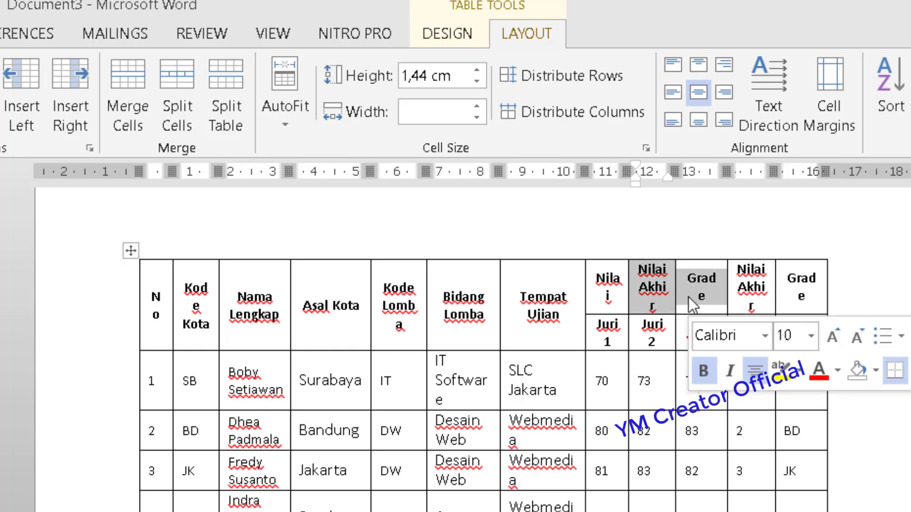
{"action": "key", "text": "ctrl+v"}
{"action": "key", "text": "BackSpace"}
Step: Erase the old Nilai Akhir and Grade text, then select Nilai with the two blank cells beside it
{"action": "left_click", "coordinate": [553, 325]}
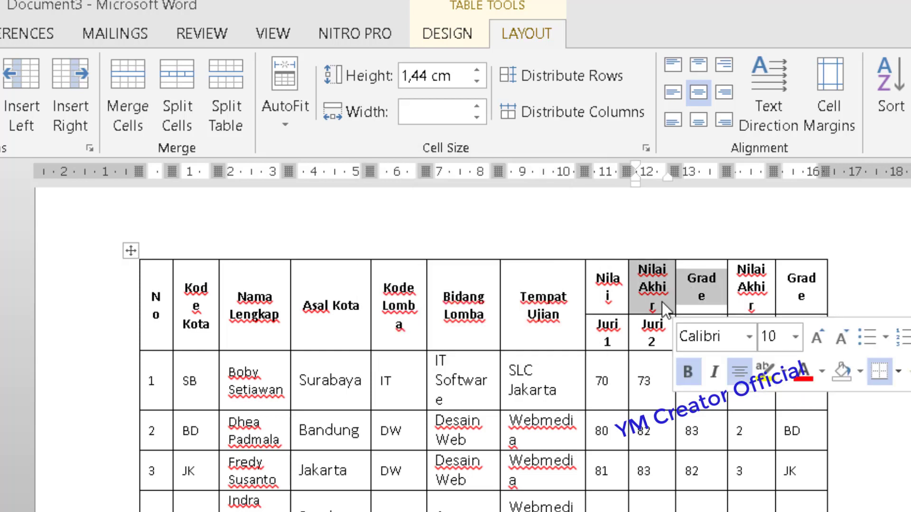
{"action": "left_click", "coordinate": [668, 304]}
{"action": "key", "text": "BackSpace"}
{"action": "key", "text": "BackSpace"}
{"action": "key", "text": "BackSpace"}
{"action": "key", "text": "BackSpace"}
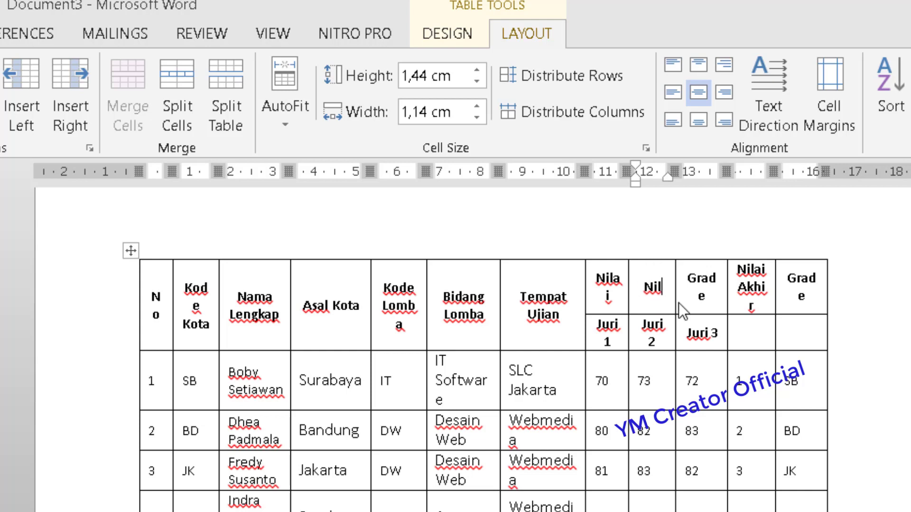
{"action": "key", "text": "BackSpace"}
{"action": "key", "text": "BackSpace"}
{"action": "key", "text": "BackSpace"}
{"action": "left_click", "coordinate": [716, 306]}
{"action": "key", "text": "BackSpace"}
{"action": "key", "text": "BackSpace"}
{"action": "key", "text": "BackSpace"}
{"action": "key", "text": "BackSpace"}
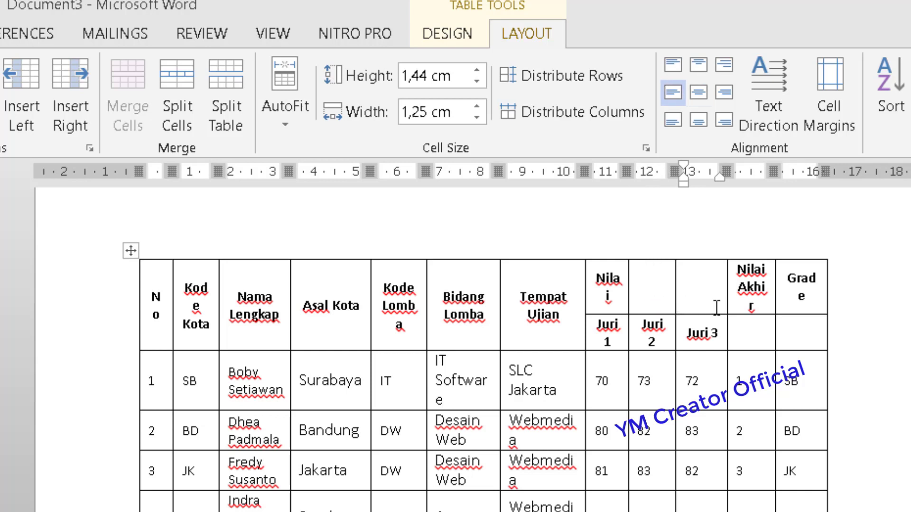
{"action": "left_click", "coordinate": [606, 280]}
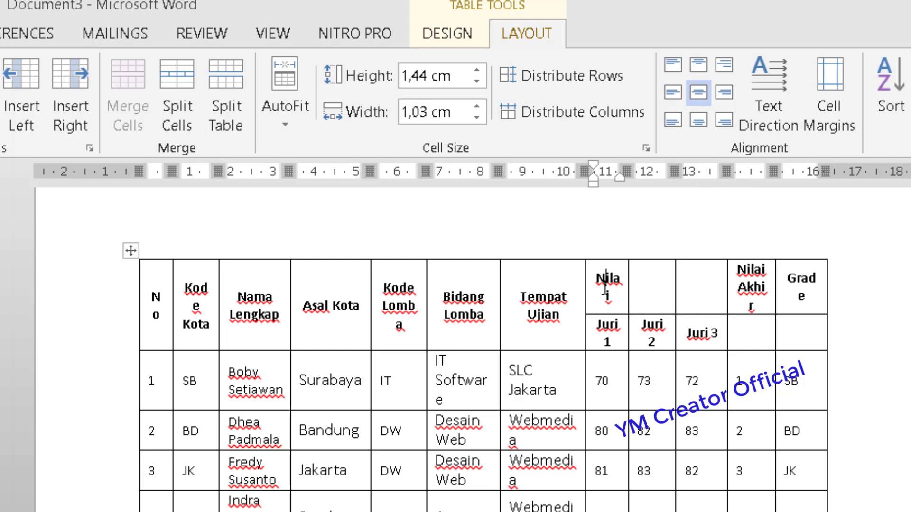
{"action": "left_click_drag", "start_coordinate": [605, 285], "coordinate": [692, 304]}
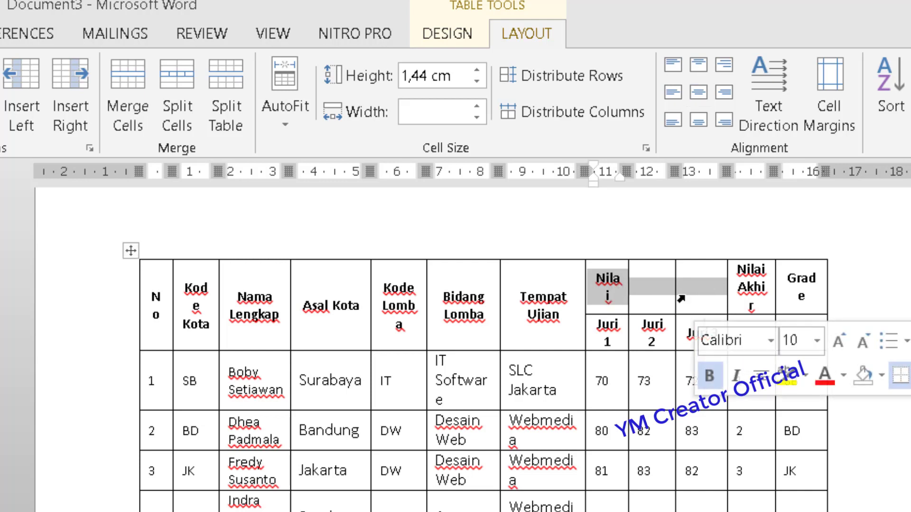
Step: Merge Nilai across Juri 1–3, then merge Nilai Akhir and Grade each with the cell below
{"action": "left_click", "coordinate": [135, 84]}
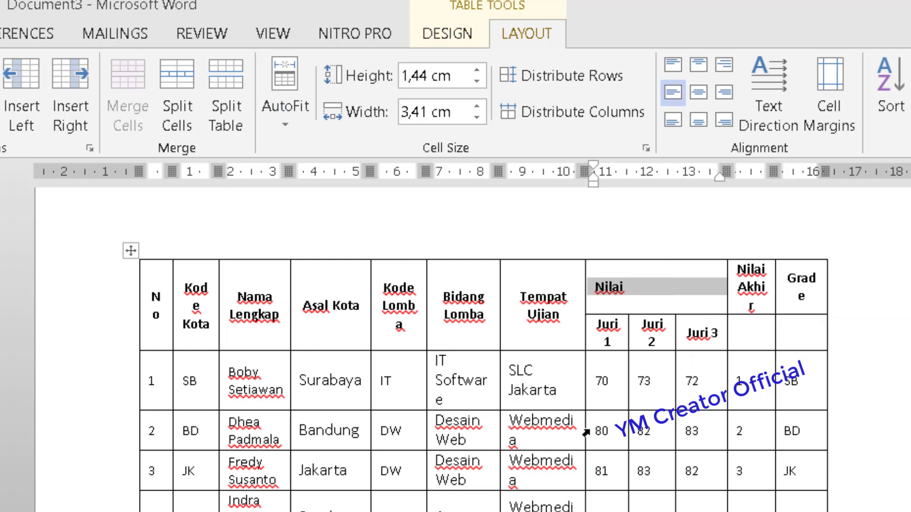
{"action": "left_click", "coordinate": [649, 288]}
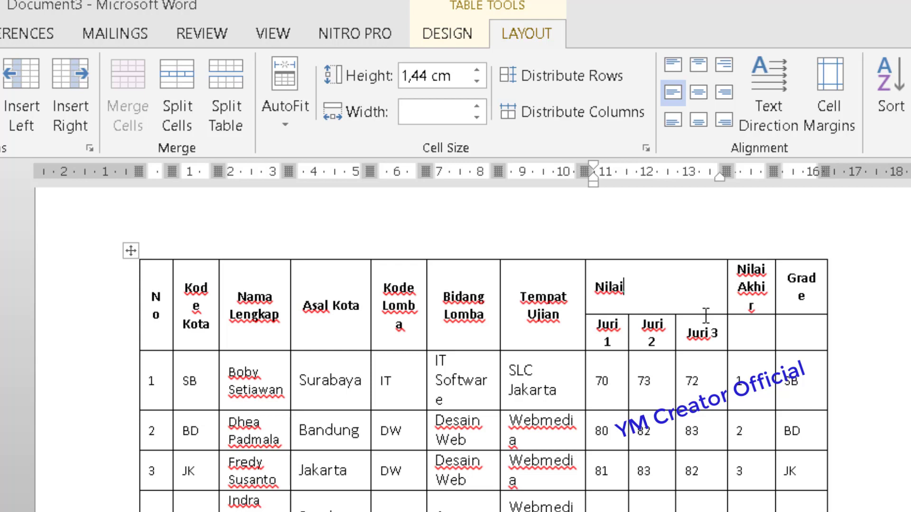
{"action": "left_click_drag", "start_coordinate": [754, 332], "coordinate": [752, 291]}
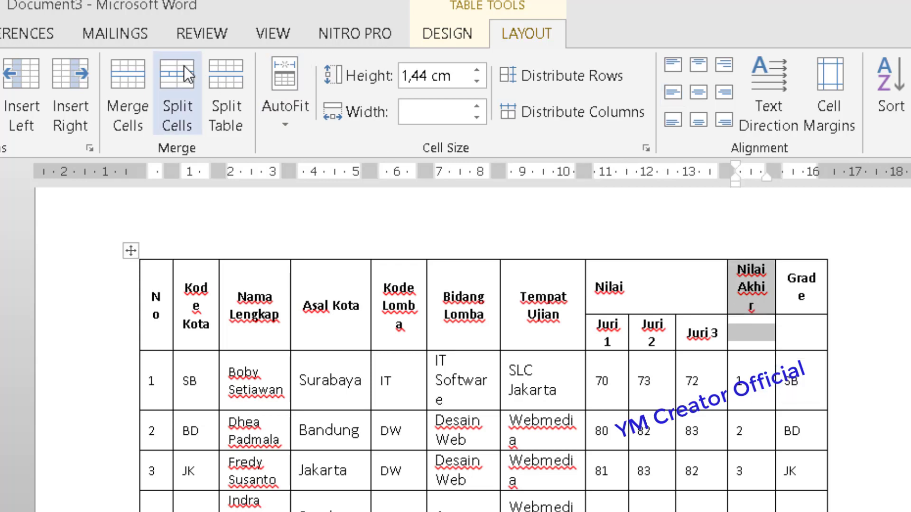
{"action": "left_click", "coordinate": [127, 95]}
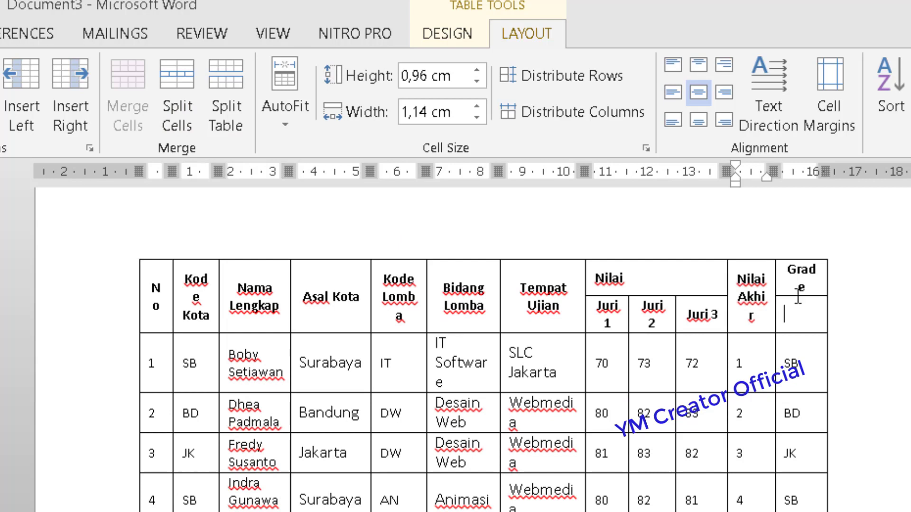
{"action": "left_click_drag", "start_coordinate": [797, 323], "coordinate": [801, 280]}
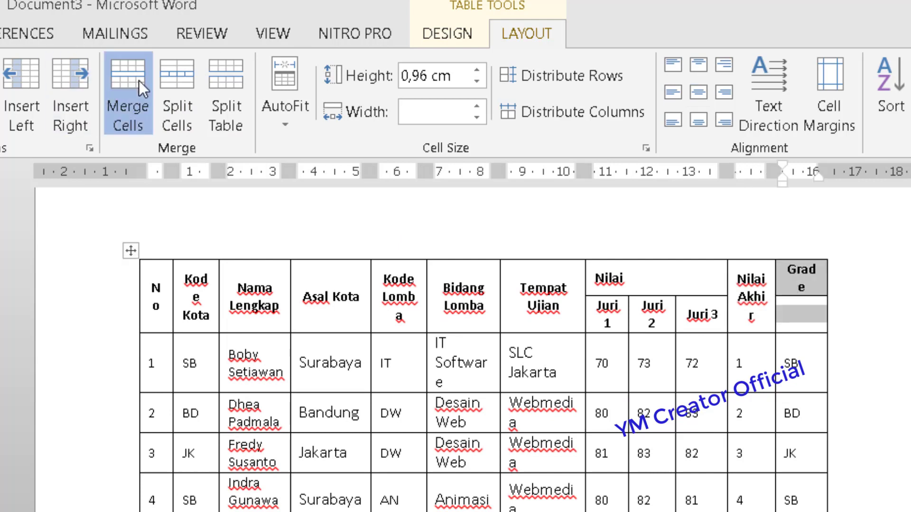
{"action": "left_click", "coordinate": [137, 80]}
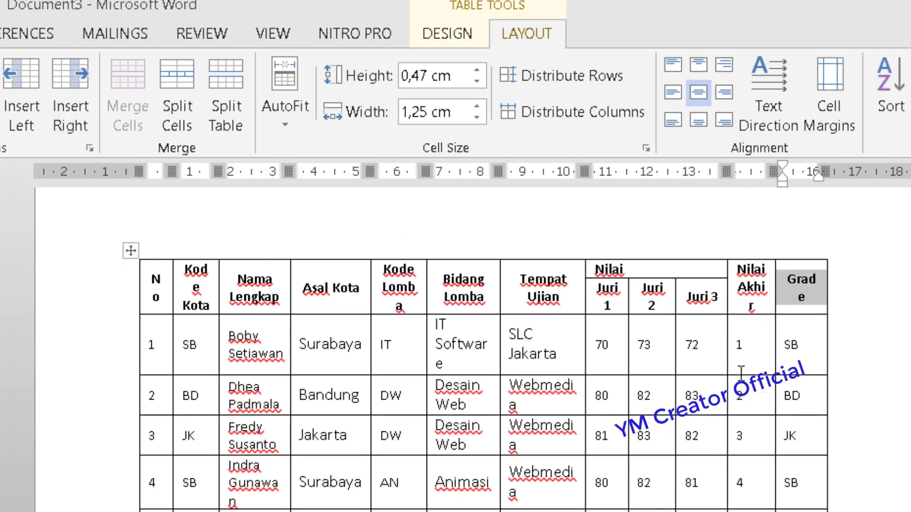
{"action": "left_click", "coordinate": [744, 301]}
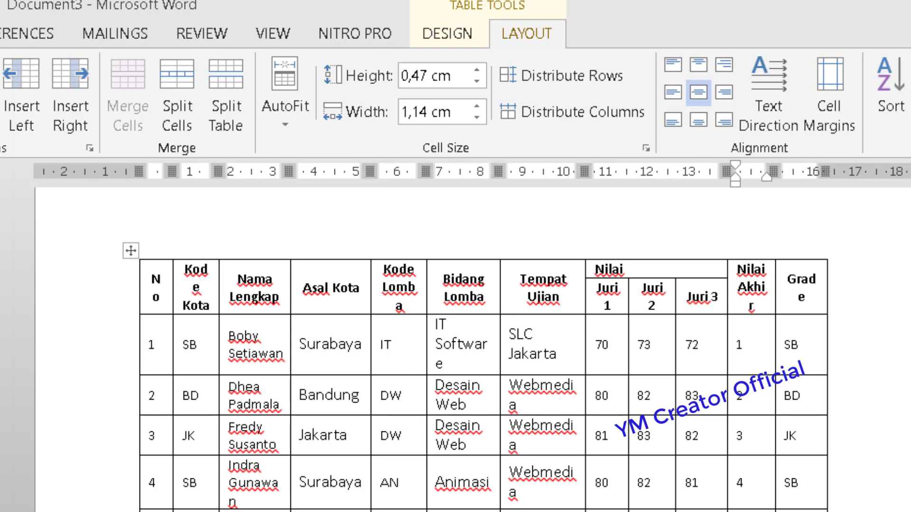
Step: Select the whole header row and give it Align Center, centred horizontally and vertically
{"action": "left_click", "coordinate": [89, 292]}
{"action": "left_click", "coordinate": [162, 279]}
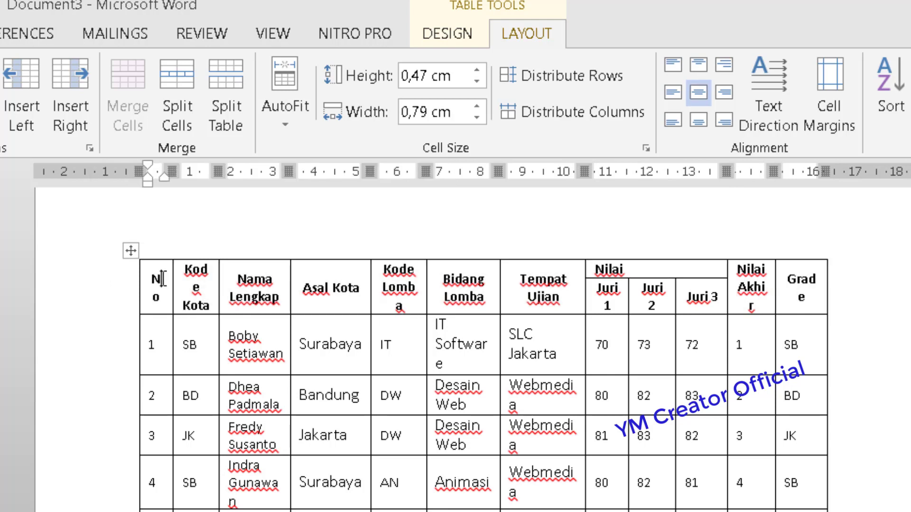
{"action": "left_click_drag", "start_coordinate": [162, 279], "coordinate": [799, 290]}
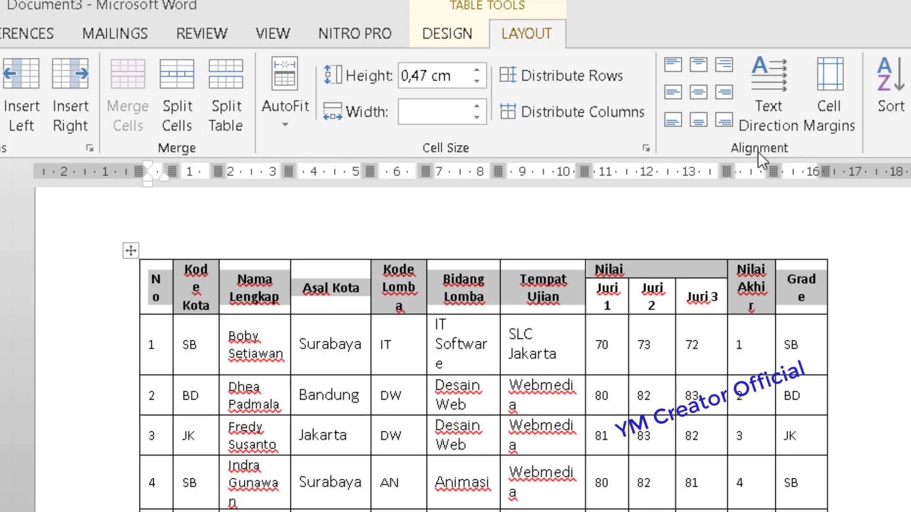
{"action": "left_click", "coordinate": [672, 64]}
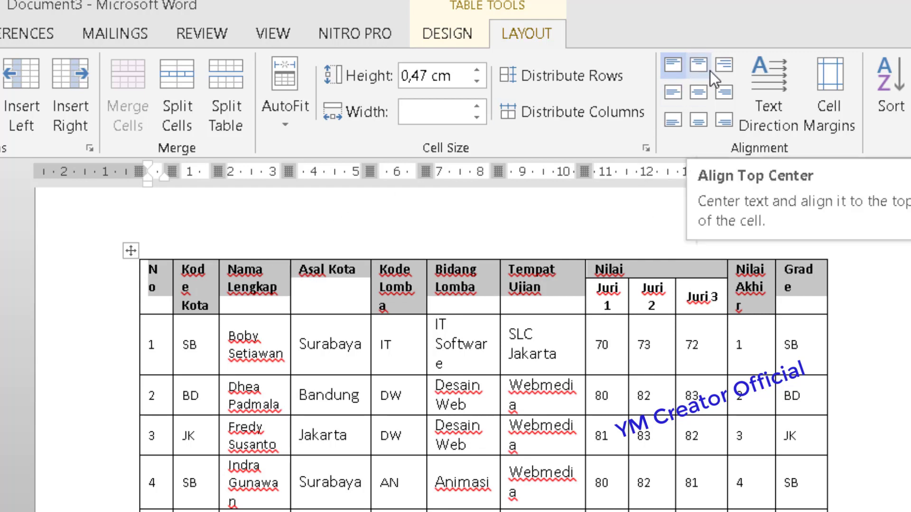
{"action": "left_click", "coordinate": [699, 70]}
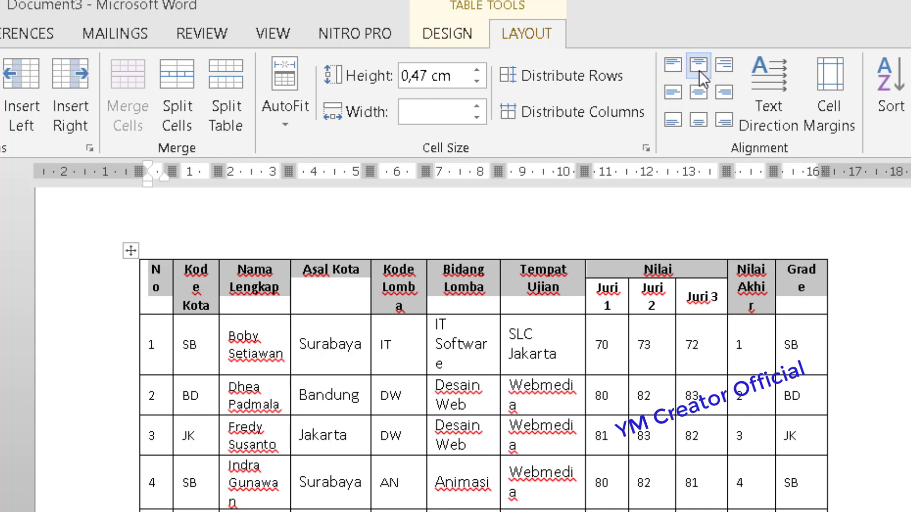
{"action": "left_click", "coordinate": [722, 62]}
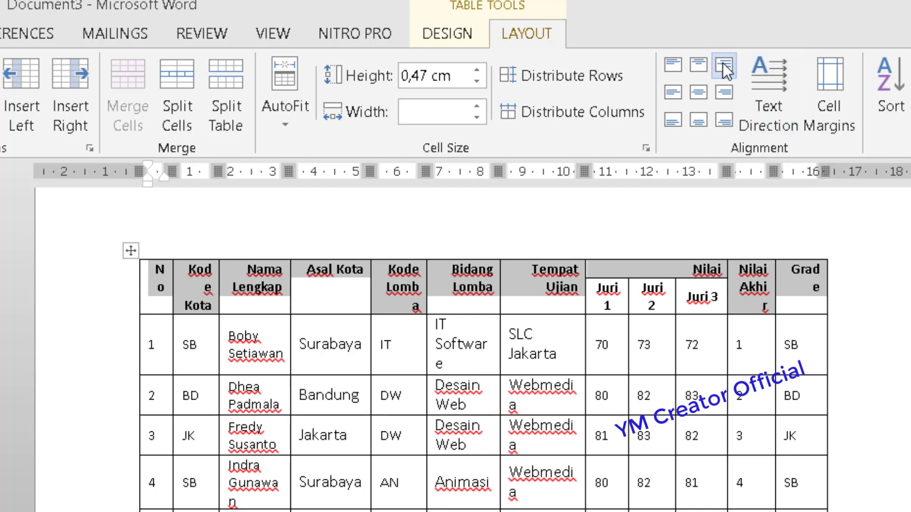
{"action": "left_click", "coordinate": [724, 93]}
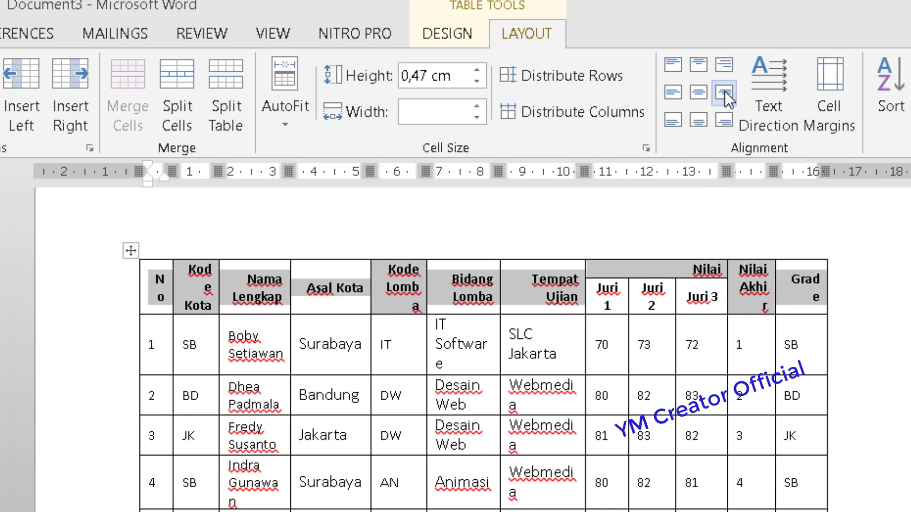
{"action": "left_click", "coordinate": [697, 92]}
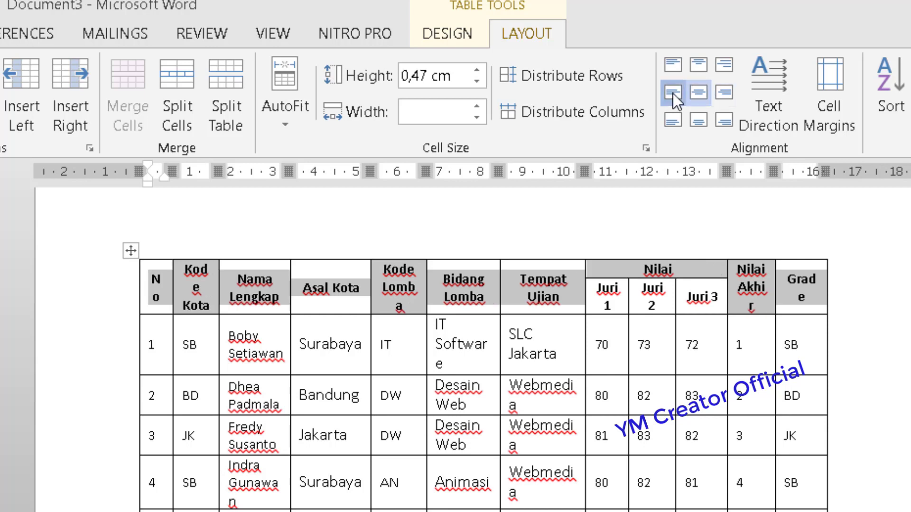
{"action": "left_click", "coordinate": [673, 93]}
{"action": "left_click", "coordinate": [696, 95]}
Step: Drag the No/Kode Kota border to widen No, then undo the uneven border change
{"action": "left_click", "coordinate": [254, 304]}
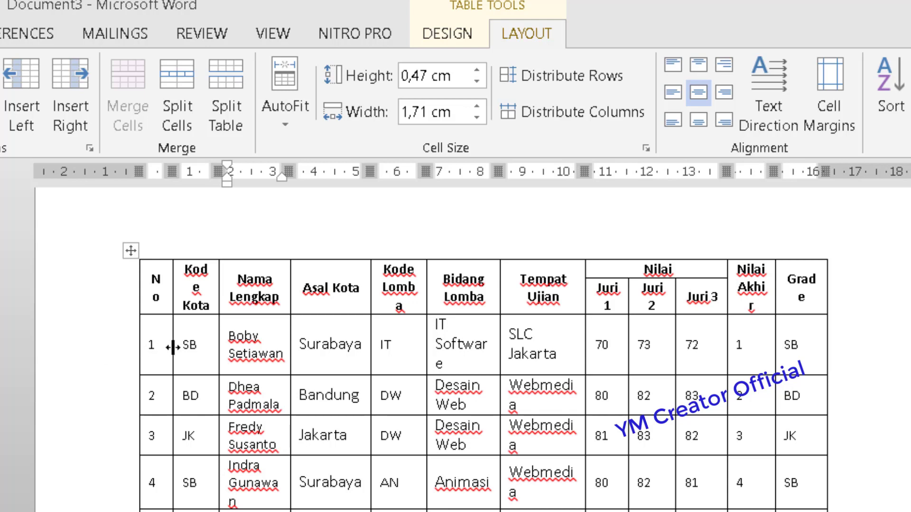
{"action": "left_click_drag", "start_coordinate": [172, 347], "coordinate": [184, 348]}
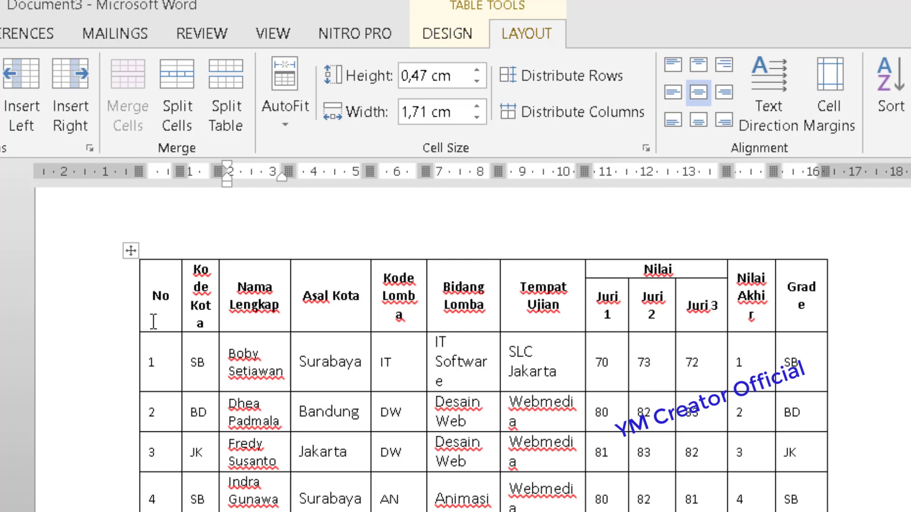
{"action": "mouse_move", "coordinate": [152, 296]}
{"action": "left_mouse_down"}
{"action": "mouse_move", "coordinate": [183, 305]}
{"action": "mouse_move", "coordinate": [171, 305]}
{"action": "mouse_move", "coordinate": [163, 359]}
{"action": "mouse_move", "coordinate": [191, 358]}
{"action": "left_mouse_up"}
{"action": "left_click_drag", "start_coordinate": [170, 317], "coordinate": [193, 329]}
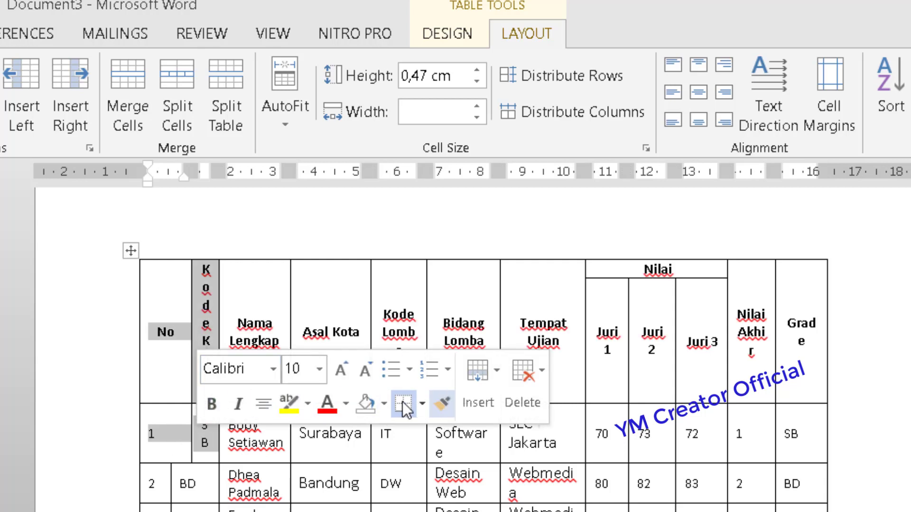
{"action": "left_click", "coordinate": [77, 331]}
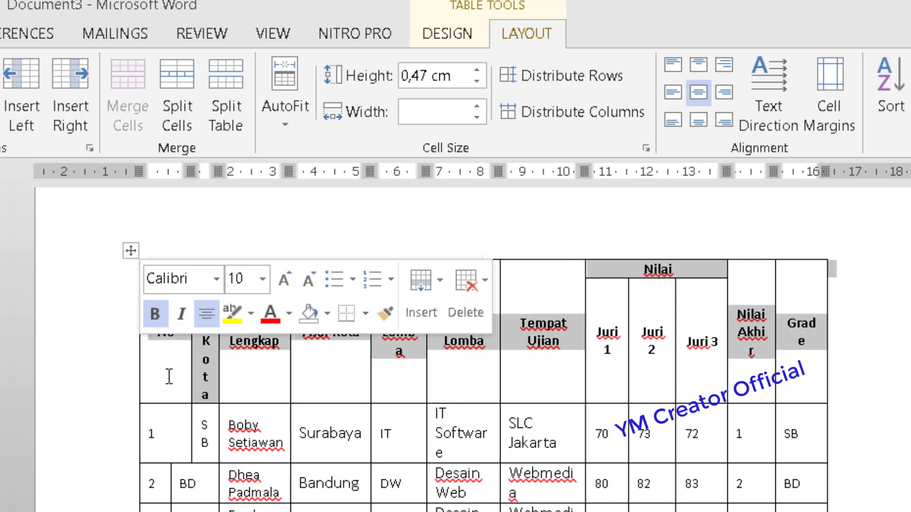
{"action": "left_click", "coordinate": [163, 438]}
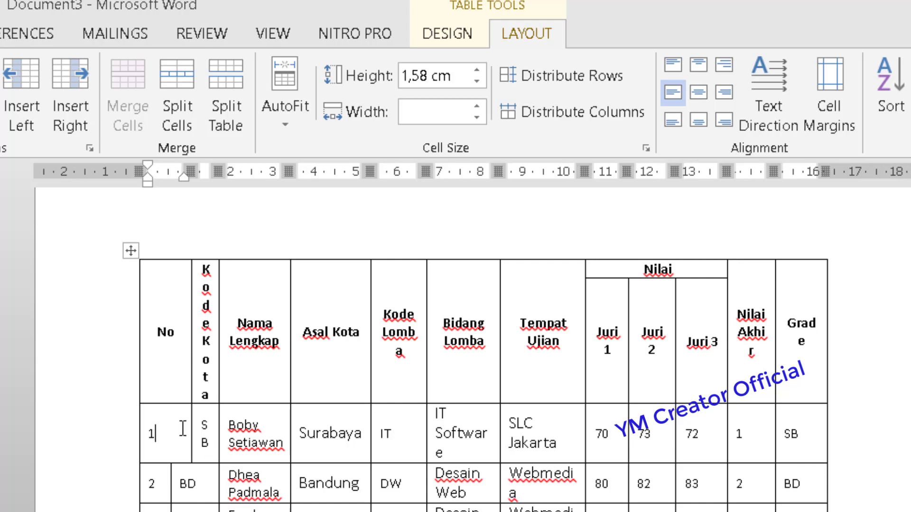
{"action": "scroll", "coordinate": [183, 429], "scroll_direction": "down", "scroll_amount": 1}
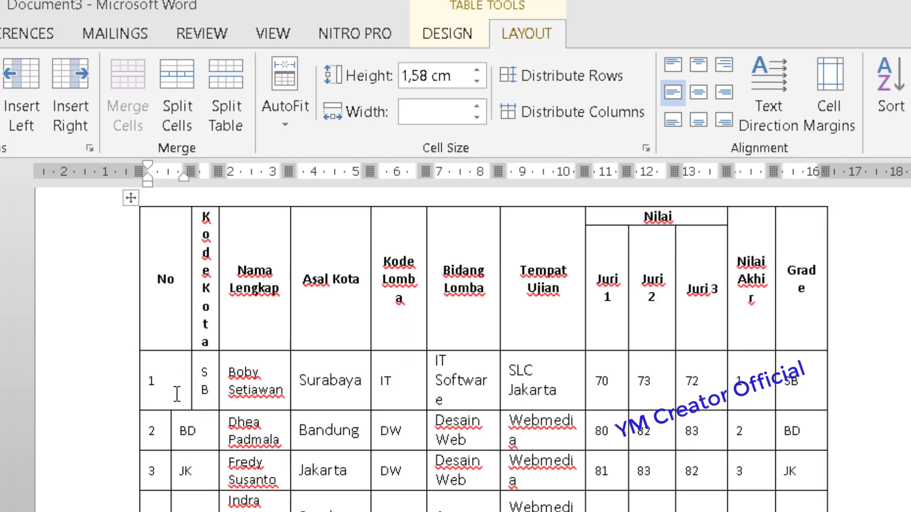
{"action": "key", "text": "ctrl+z"}
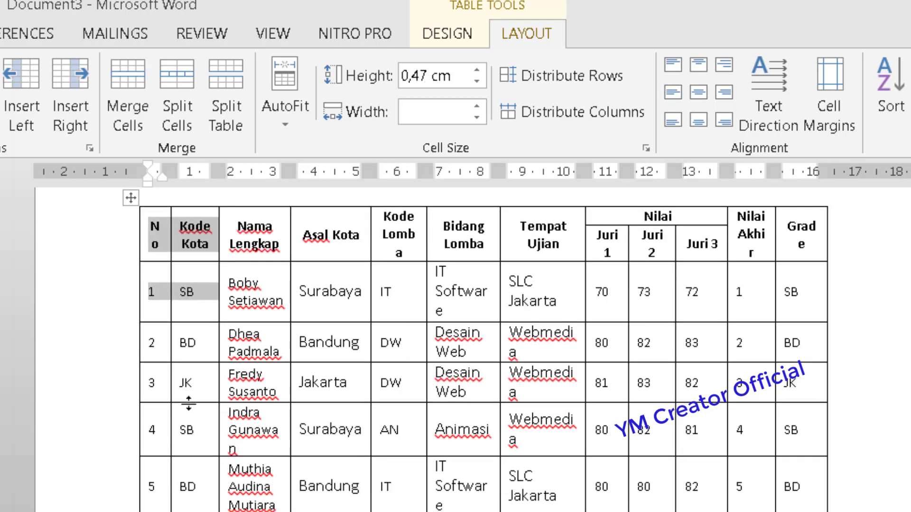
Step: Widen the No column evenly across all rows so No fits on one line
{"action": "left_click", "coordinate": [188, 301]}
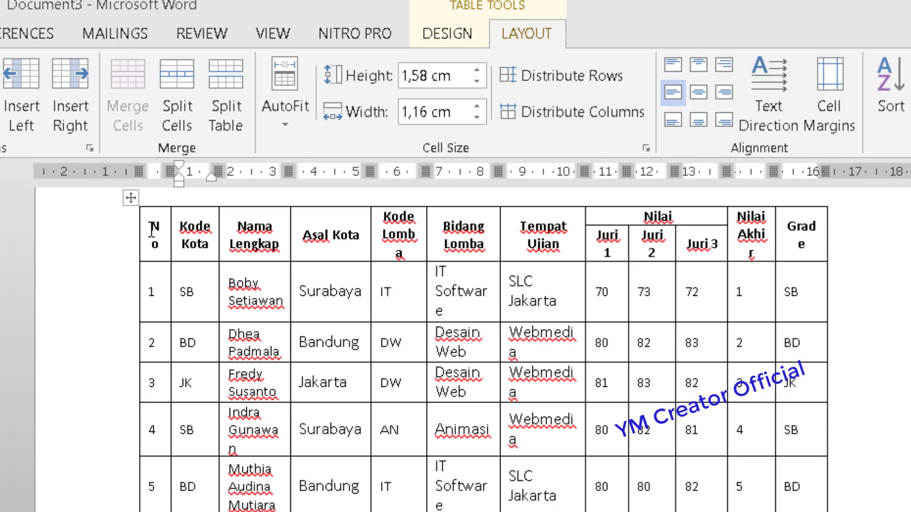
{"action": "left_click_drag", "start_coordinate": [151, 227], "coordinate": [180, 247]}
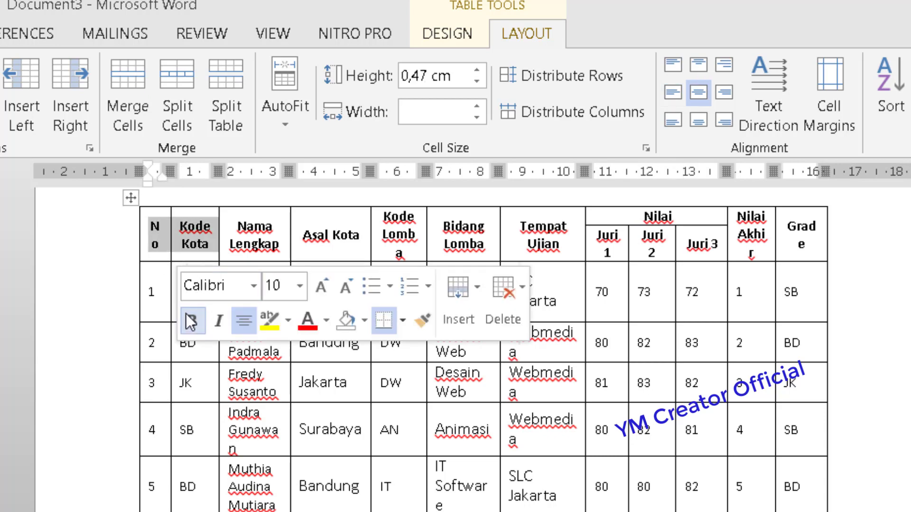
{"action": "left_click_drag", "start_coordinate": [170, 291], "coordinate": [196, 303]}
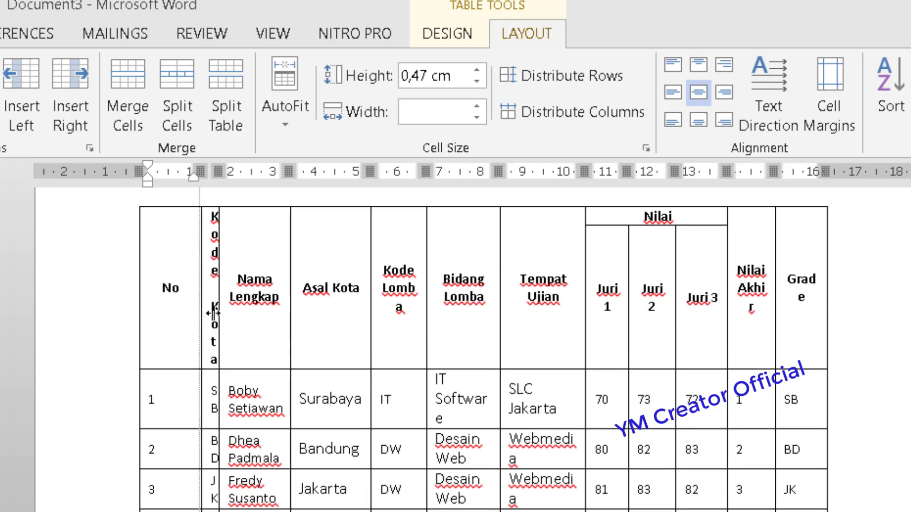
{"action": "mouse_move", "coordinate": [196, 304]}
{"action": "left_mouse_down"}
{"action": "mouse_move", "coordinate": [211, 314]}
{"action": "mouse_move", "coordinate": [185, 315]}
{"action": "left_mouse_up"}
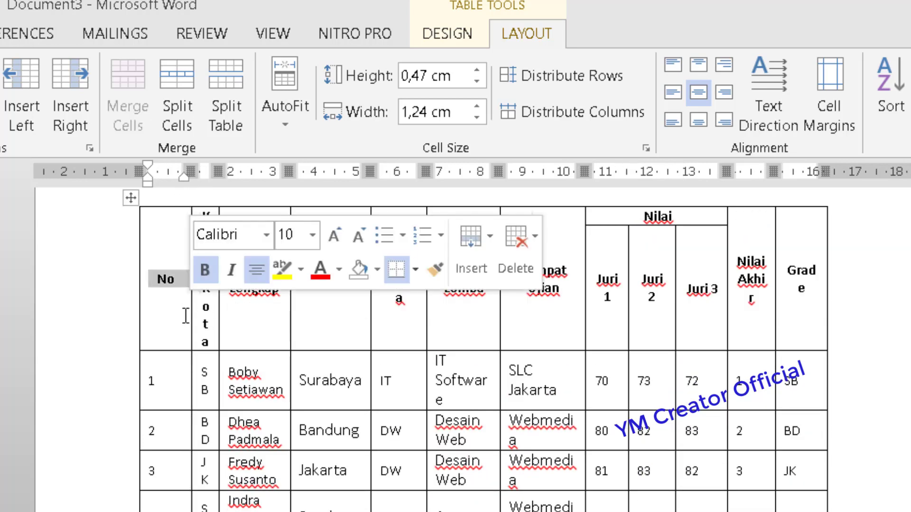
{"action": "mouse_move", "coordinate": [156, 279]}
{"action": "left_mouse_down"}
{"action": "mouse_move", "coordinate": [180, 369]}
{"action": "mouse_move", "coordinate": [212, 369]}
{"action": "mouse_move", "coordinate": [160, 342]}
{"action": "mouse_move", "coordinate": [189, 345]}
{"action": "left_mouse_up"}
{"action": "left_click_drag", "start_coordinate": [166, 380], "coordinate": [185, 339]}
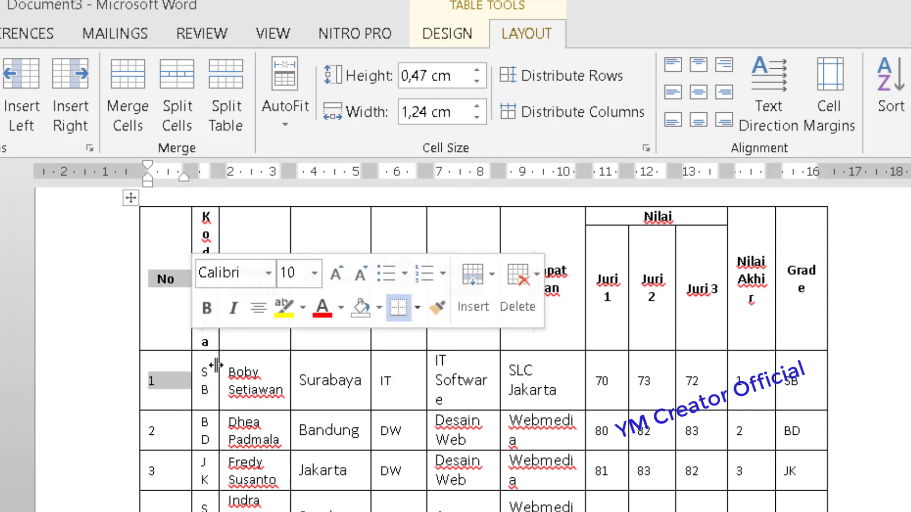
{"action": "left_click", "coordinate": [170, 318]}
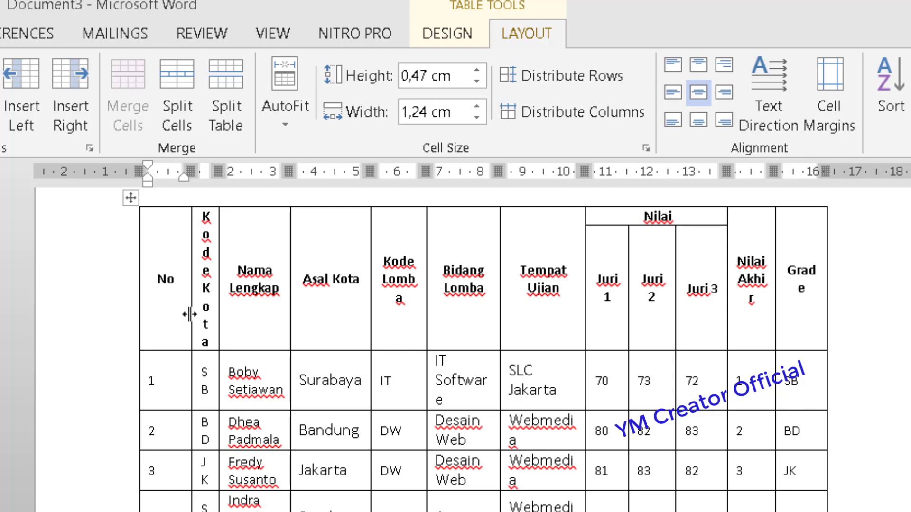
{"action": "mouse_move", "coordinate": [191, 316]}
{"action": "left_mouse_down"}
{"action": "mouse_move", "coordinate": [214, 323]}
{"action": "mouse_move", "coordinate": [173, 315]}
{"action": "mouse_move", "coordinate": [181, 314]}
{"action": "left_mouse_up"}
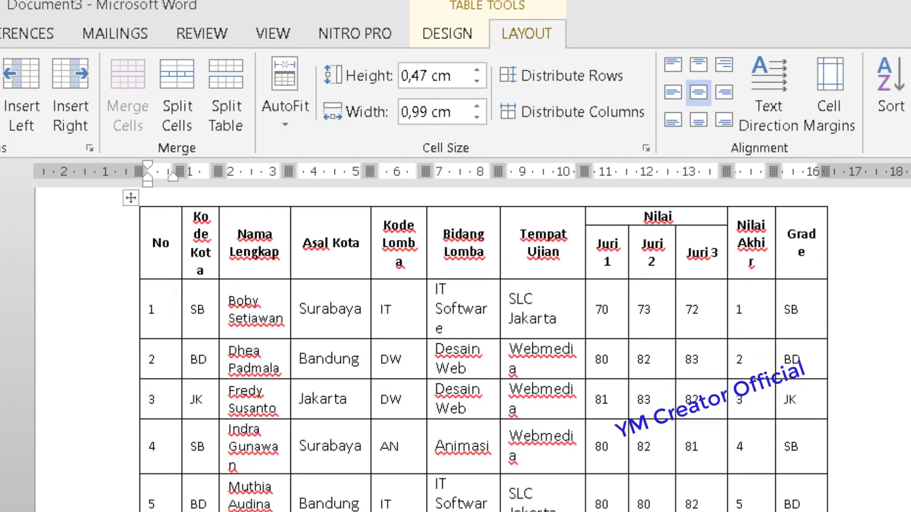
Step: Widen the Kode Kota, Kode Lomba, Nilai Akhir and Grade columns so their headers fit
{"action": "scroll", "coordinate": [161, 243], "scroll_direction": "down", "scroll_amount": 1, "text": "ctrl"}
{"action": "scroll", "coordinate": [161, 243], "scroll_direction": "down", "scroll_amount": 1, "text": "ctrl"}
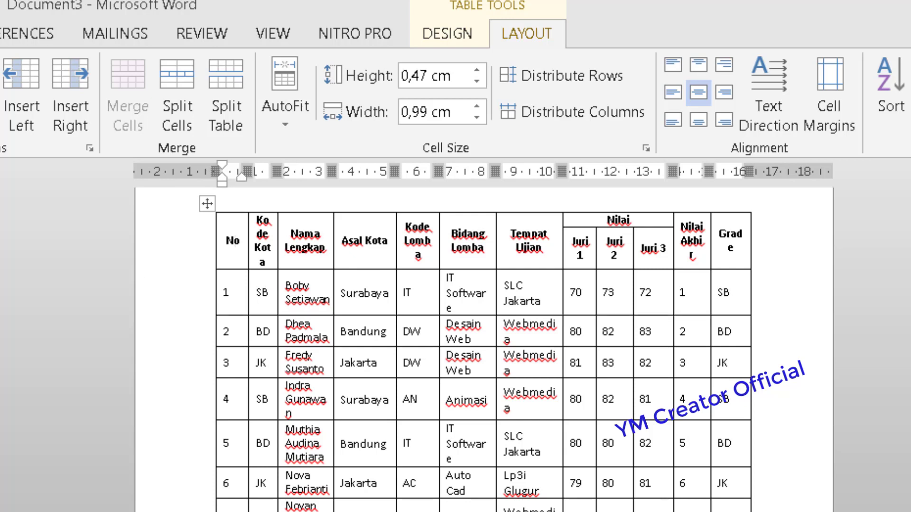
{"action": "key", "text": "alt+p"}
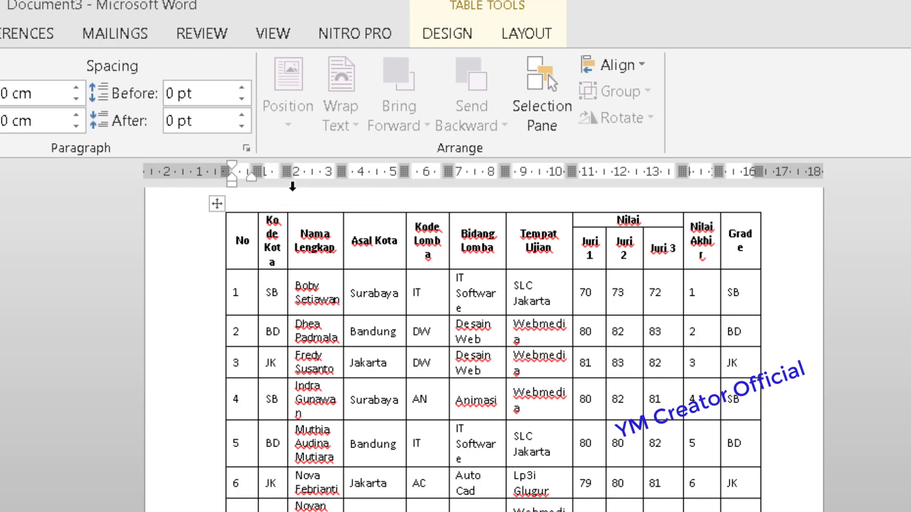
{"action": "left_click_drag", "start_coordinate": [283, 170], "coordinate": [287, 179]}
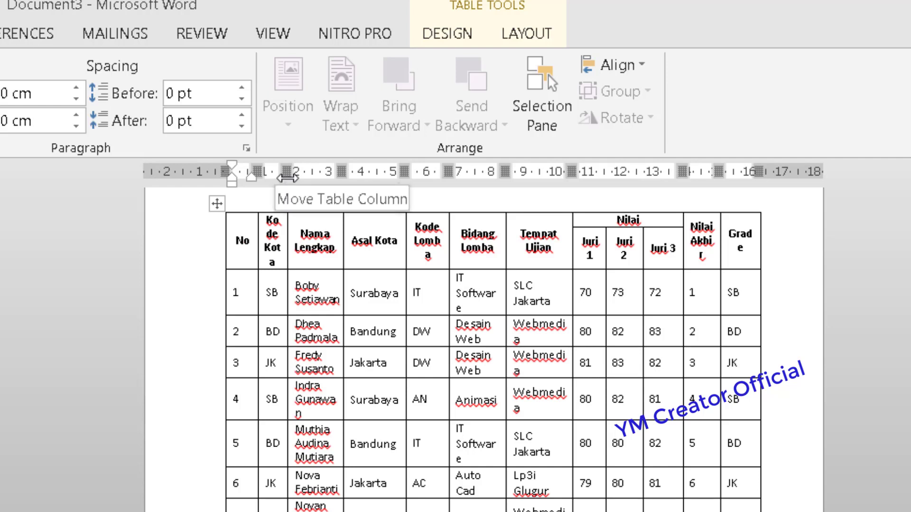
{"action": "mouse_move", "coordinate": [288, 168]}
{"action": "left_mouse_down"}
{"action": "mouse_move", "coordinate": [363, 182]}
{"action": "mouse_move", "coordinate": [313, 171]}
{"action": "left_mouse_up"}
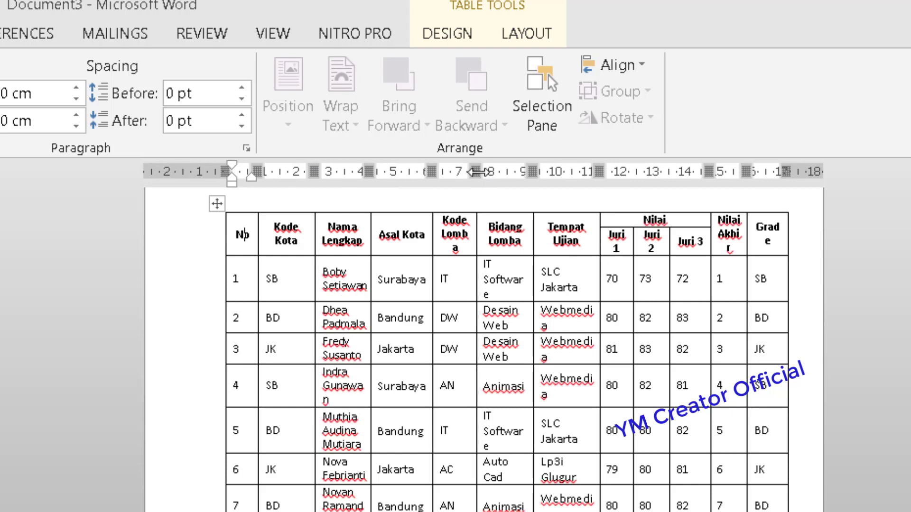
{"action": "left_click_drag", "start_coordinate": [477, 172], "coordinate": [486, 172]}
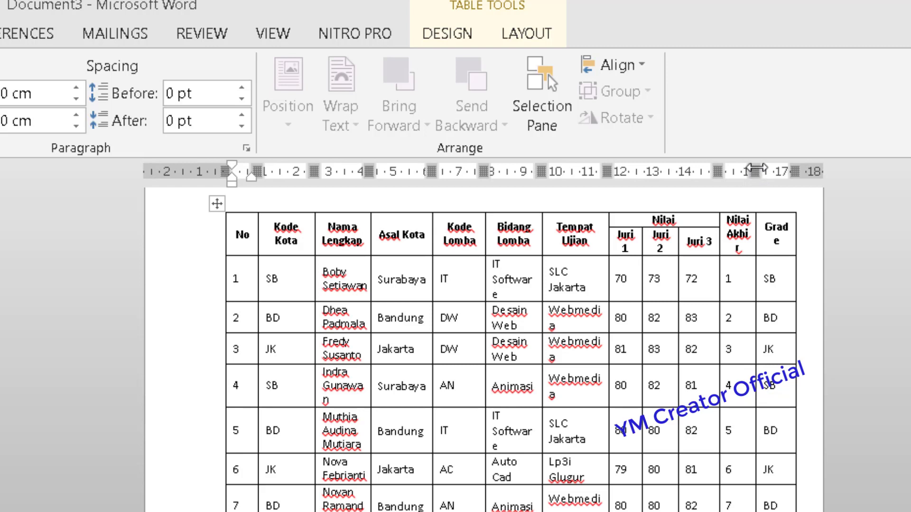
{"action": "left_click_drag", "start_coordinate": [755, 169], "coordinate": [761, 169]}
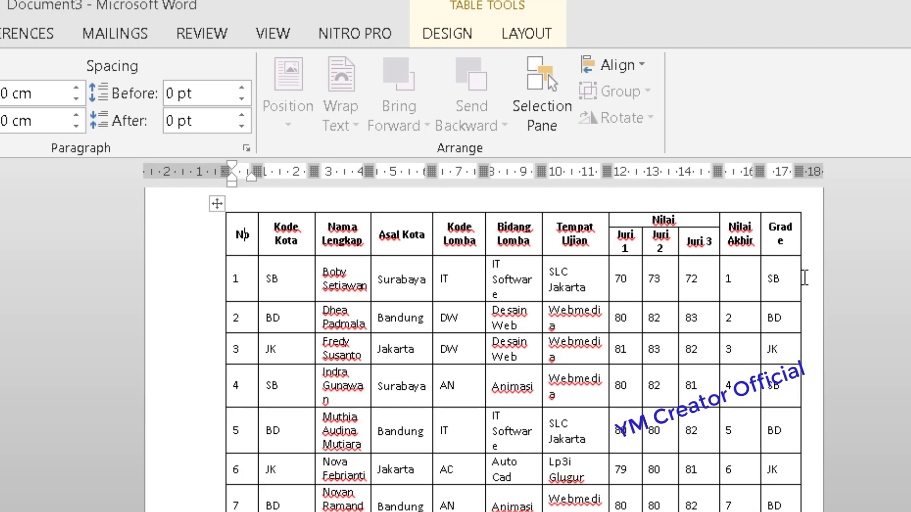
{"action": "left_click_drag", "start_coordinate": [800, 280], "coordinate": [808, 284]}
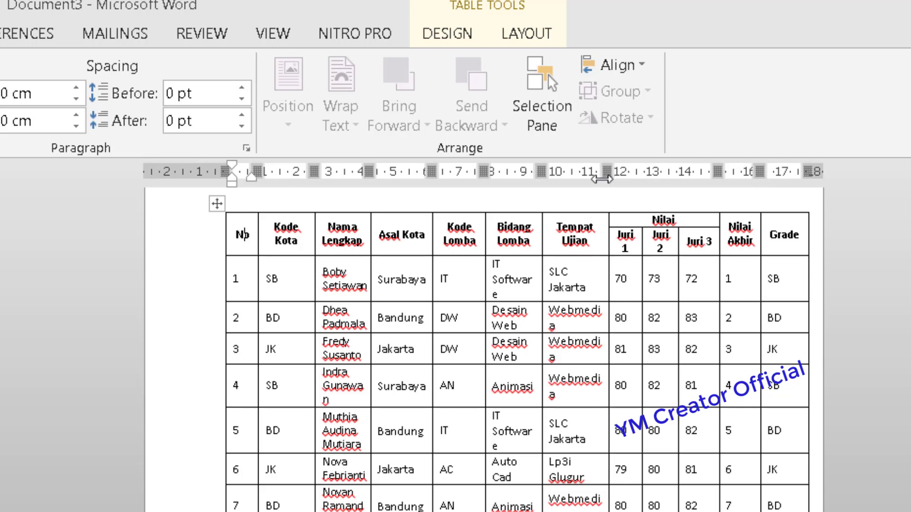
Step: Widen Tempat Ujian and pull the table's left and right edges outward
{"action": "left_click_drag", "start_coordinate": [606, 171], "coordinate": [612, 172]}
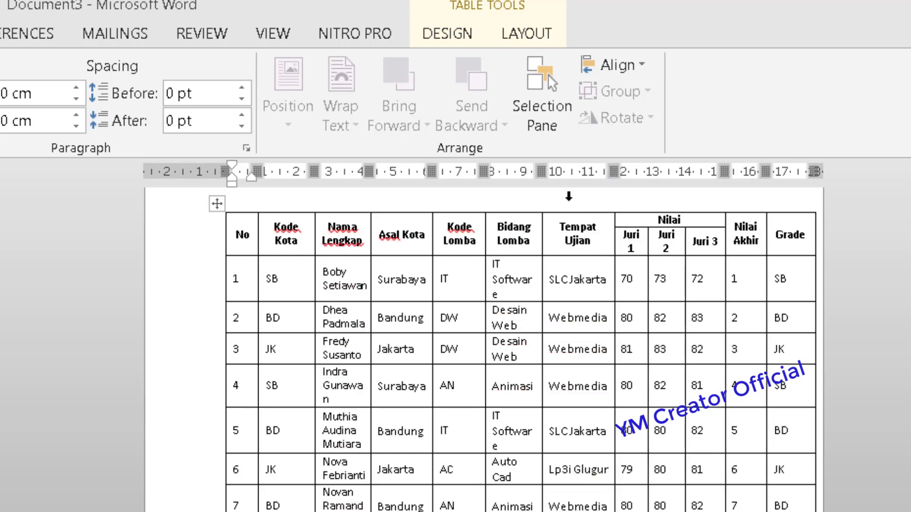
{"action": "left_click_drag", "start_coordinate": [543, 171], "coordinate": [551, 171]}
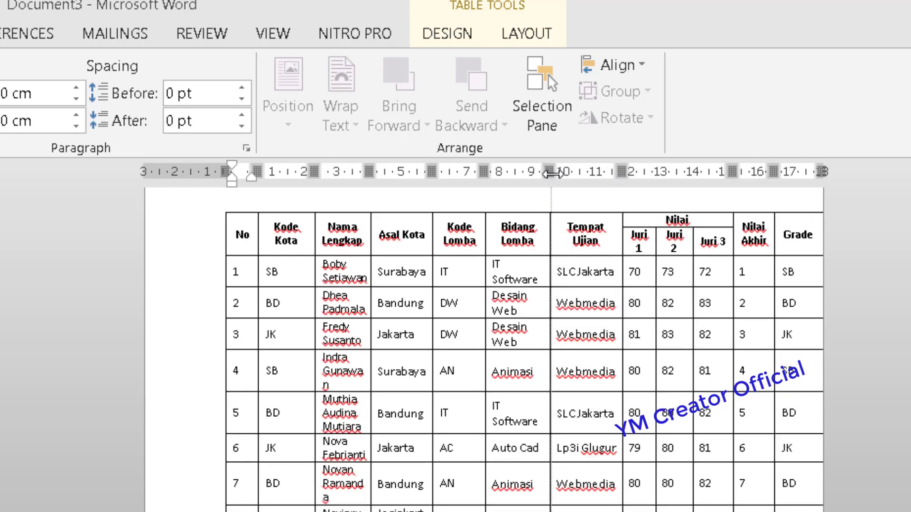
{"action": "mouse_move", "coordinate": [223, 169]}
{"action": "left_mouse_down"}
{"action": "mouse_move", "coordinate": [188, 164]}
{"action": "mouse_move", "coordinate": [197, 163]}
{"action": "left_mouse_up"}
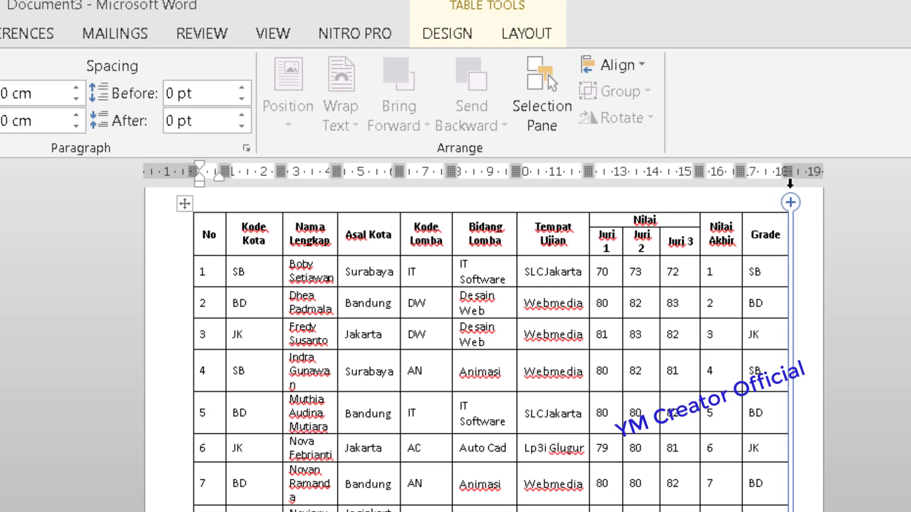
{"action": "mouse_move", "coordinate": [788, 170]}
{"action": "left_mouse_down"}
{"action": "mouse_move", "coordinate": [801, 179]}
{"action": "mouse_move", "coordinate": [790, 189]}
{"action": "left_mouse_up"}
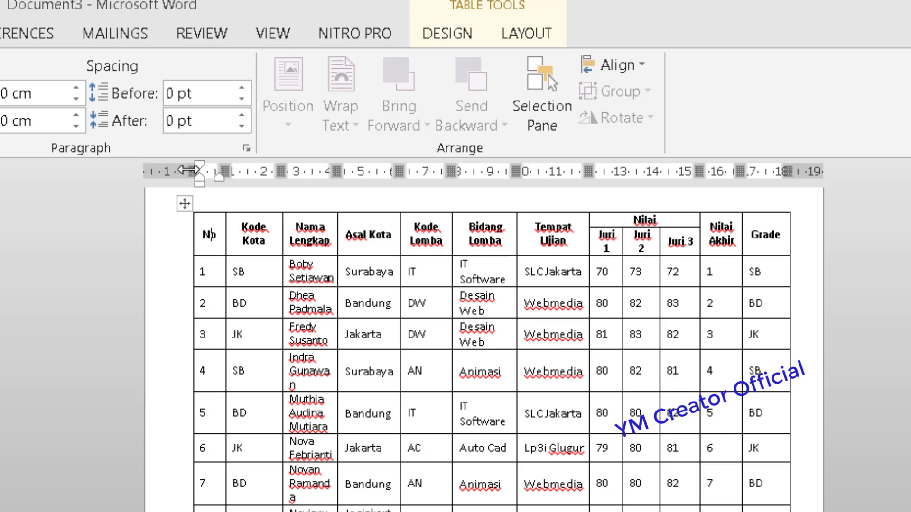
{"action": "left_click_drag", "start_coordinate": [198, 172], "coordinate": [183, 170]}
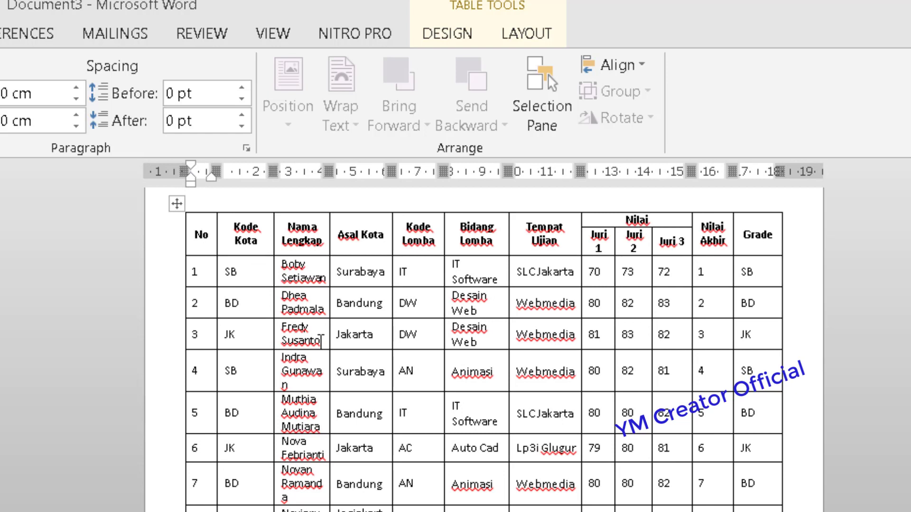
Step: Arrange all windows, close Document2 without saving, and scroll the scores table back into view
{"action": "left_click", "coordinate": [285, 34]}
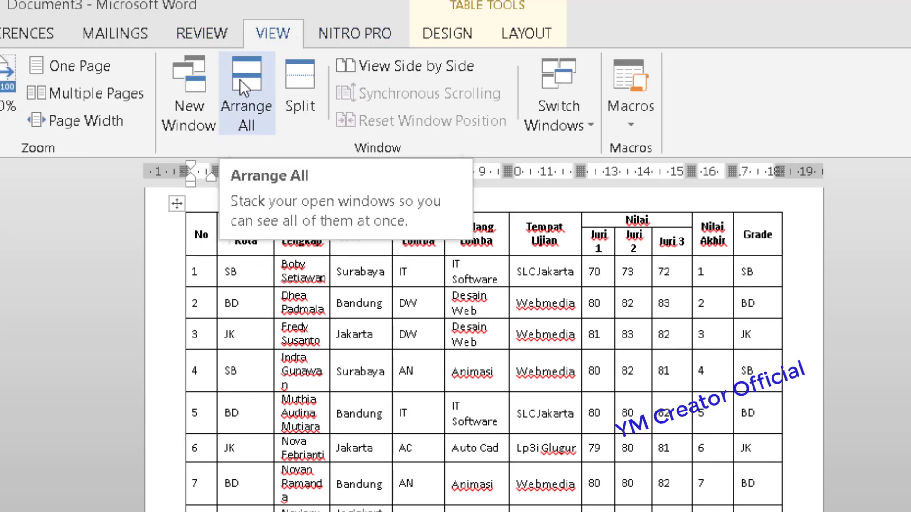
{"action": "left_click", "coordinate": [247, 79]}
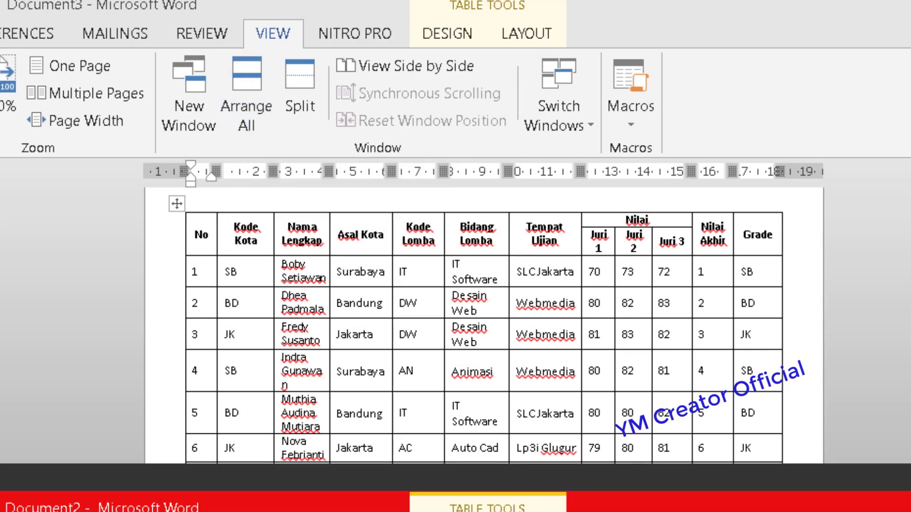
{"action": "key", "text": "alt+F4"}
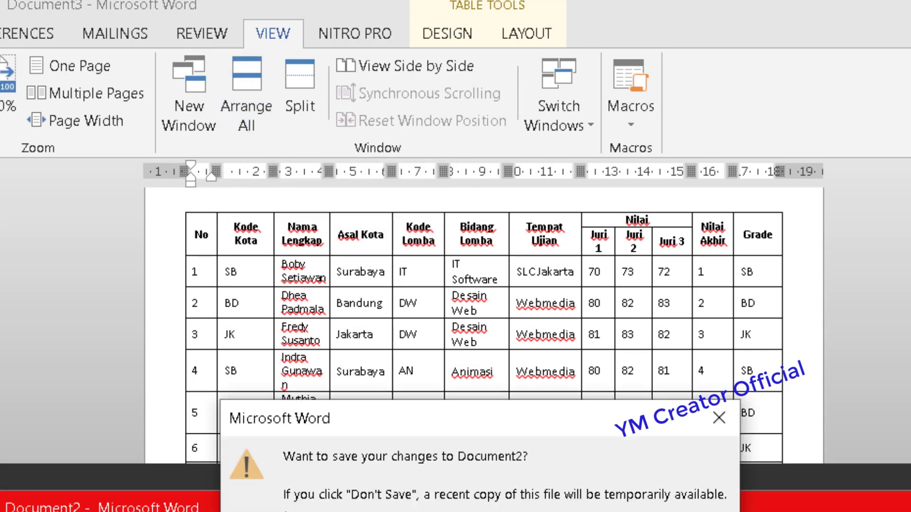
{"action": "key", "text": "n"}
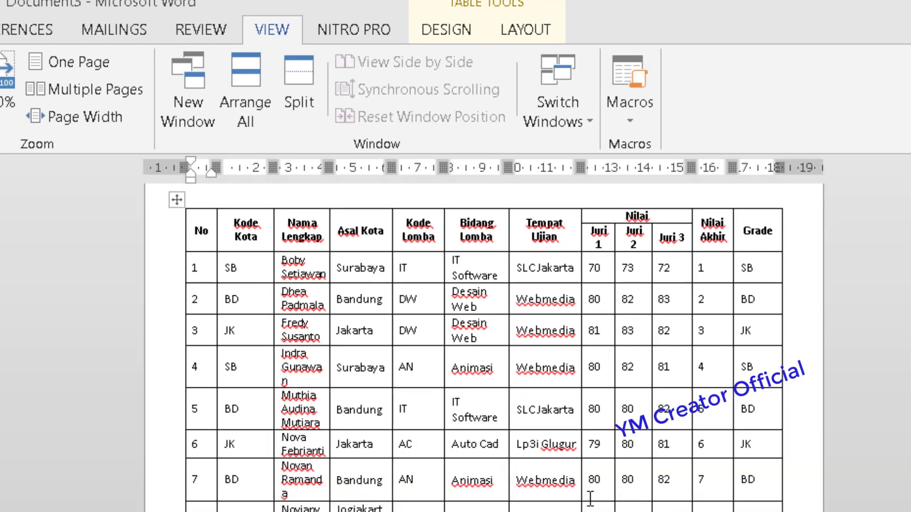
{"action": "scroll", "coordinate": [433, 374], "scroll_direction": "up", "scroll_amount": 1}
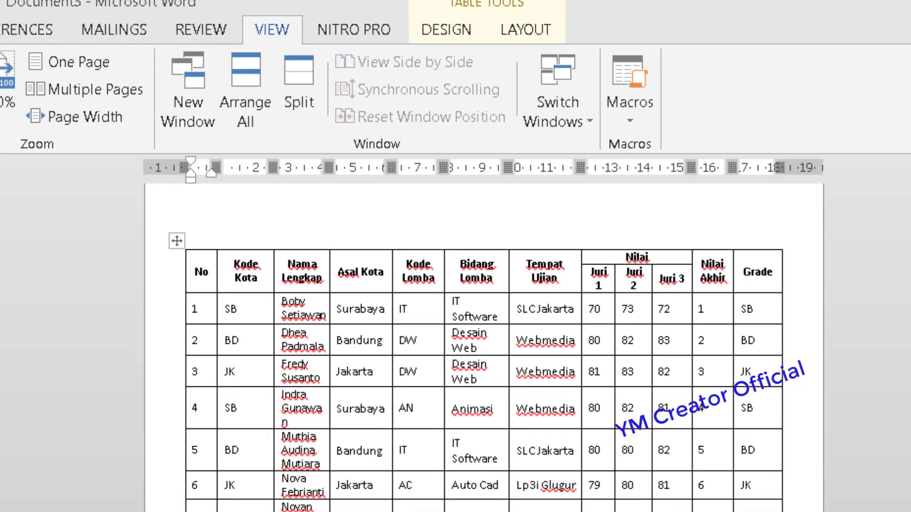
{"action": "scroll", "coordinate": [202, 271], "scroll_direction": "up", "scroll_amount": 1, "text": "ctrl"}
{"action": "scroll", "coordinate": [482, 270], "scroll_direction": "up", "scroll_amount": 1, "text": "ctrl"}
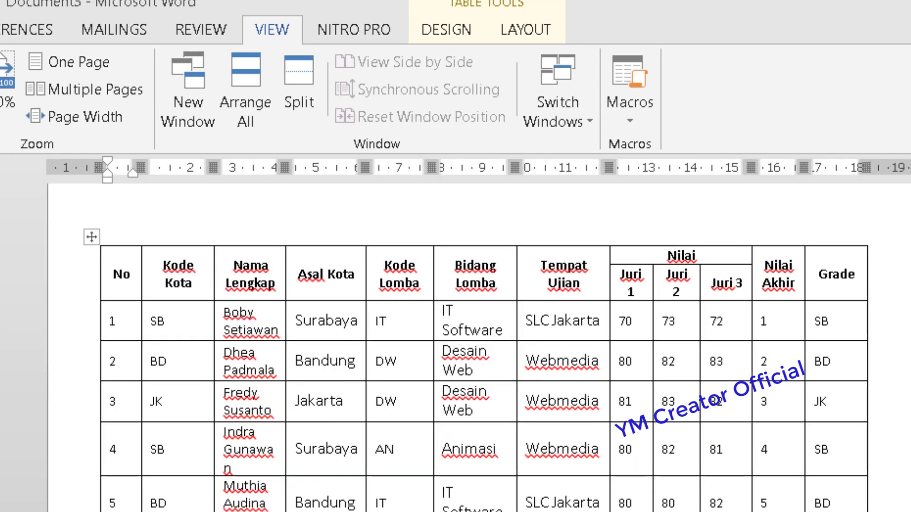
{"action": "scroll", "coordinate": [484, 346], "scroll_direction": "down", "scroll_amount": 5}
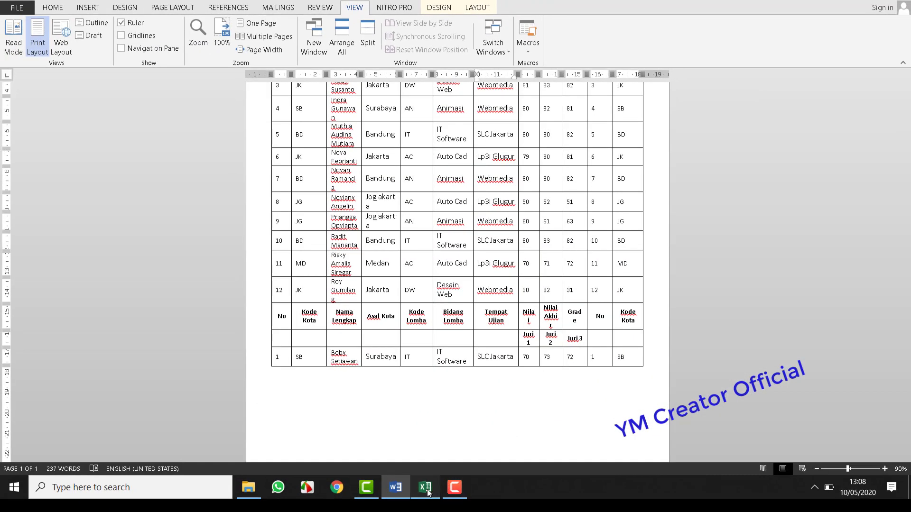
Step: Copy Excel's summary labels RATA-RATA NILAI through TOTAL NILAI and return to Word
{"action": "left_click", "coordinate": [427, 494]}
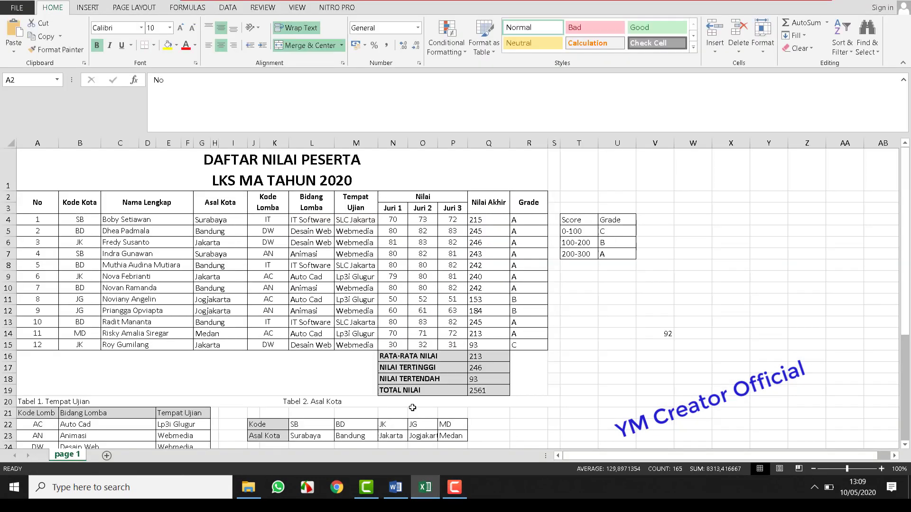
{"action": "left_click", "coordinate": [401, 360]}
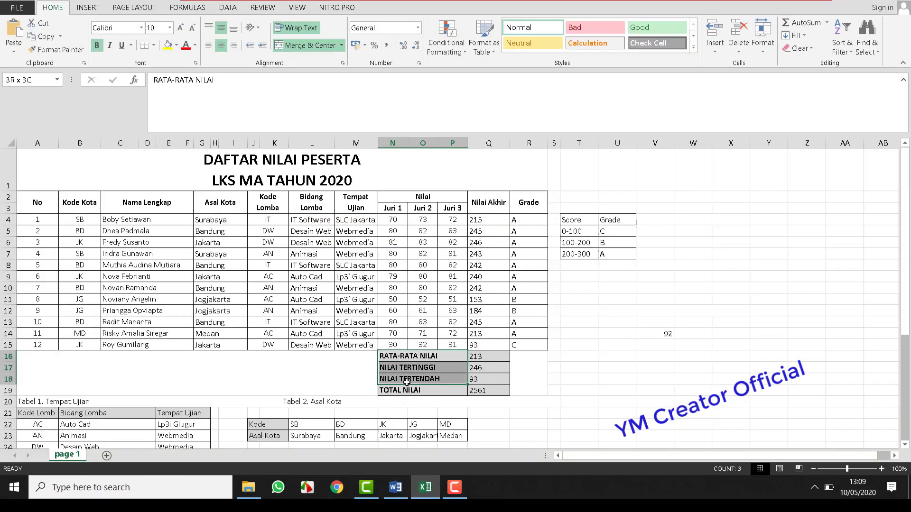
{"action": "left_click_drag", "start_coordinate": [401, 359], "coordinate": [410, 391]}
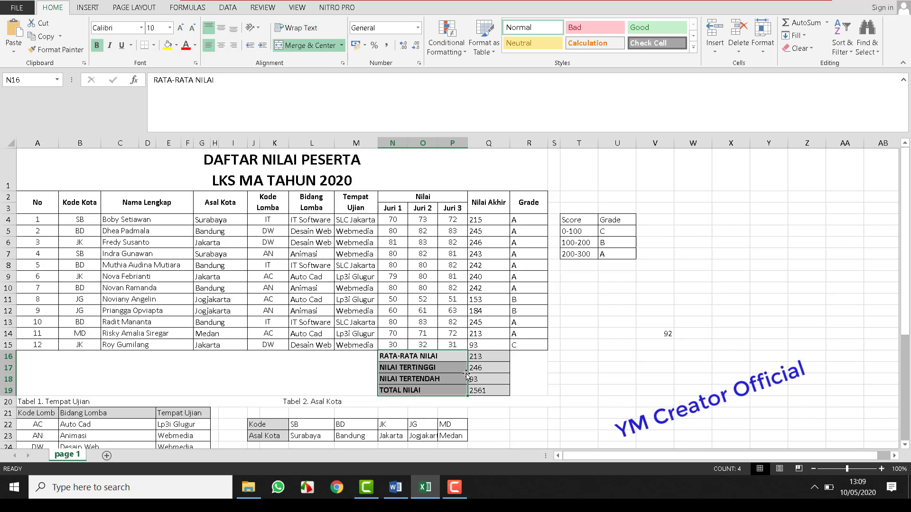
{"action": "right_click", "coordinate": [410, 357]}
{"action": "left_click", "coordinate": [433, 149]}
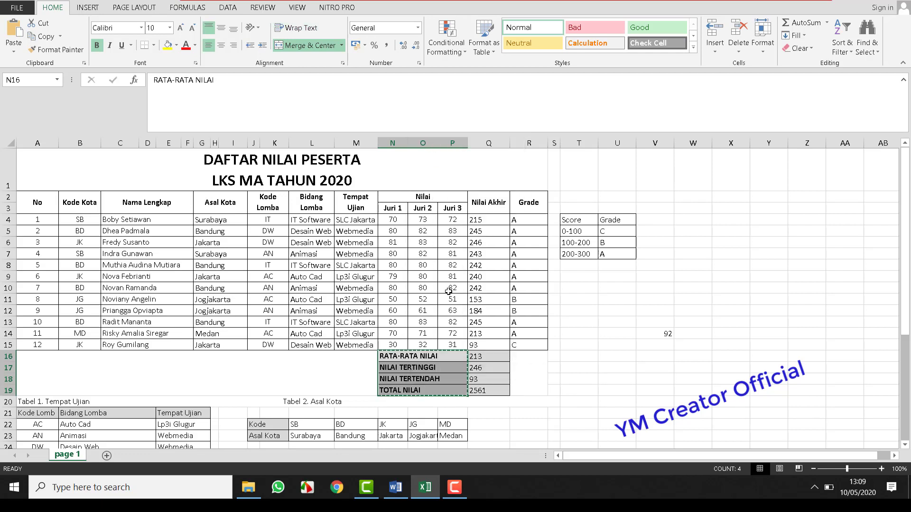
{"action": "left_click", "coordinate": [395, 487]}
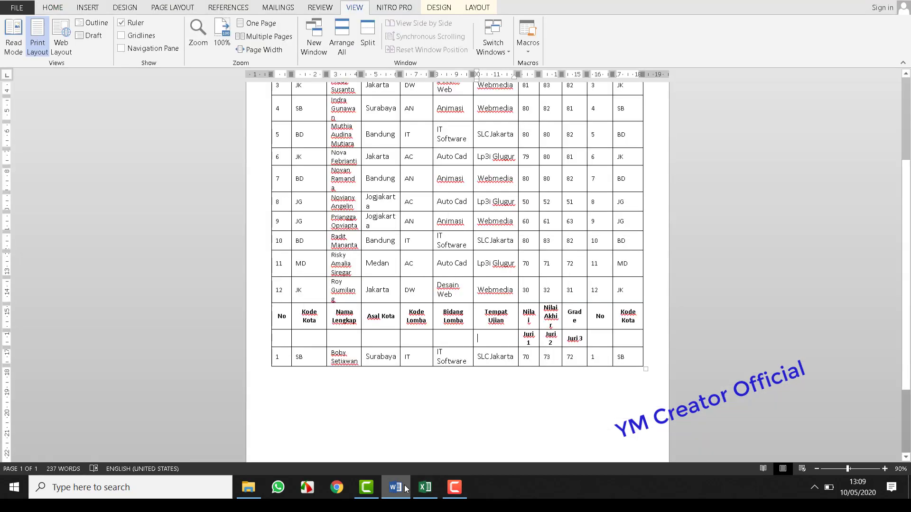
Step: Paste the copied summary labels into the three-row Kode Lomba to Tempat Ujian block
{"action": "left_click", "coordinate": [527, 313]}
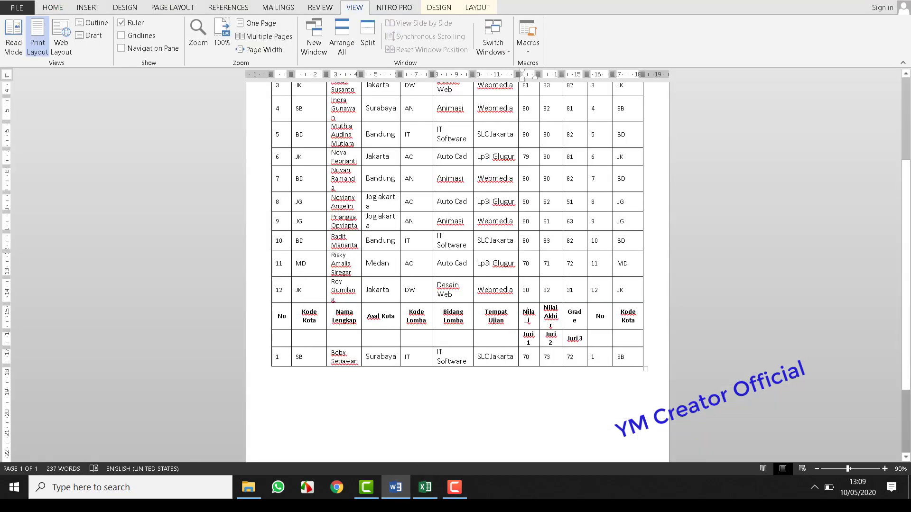
{"action": "left_click_drag", "start_coordinate": [527, 315], "coordinate": [564, 353]}
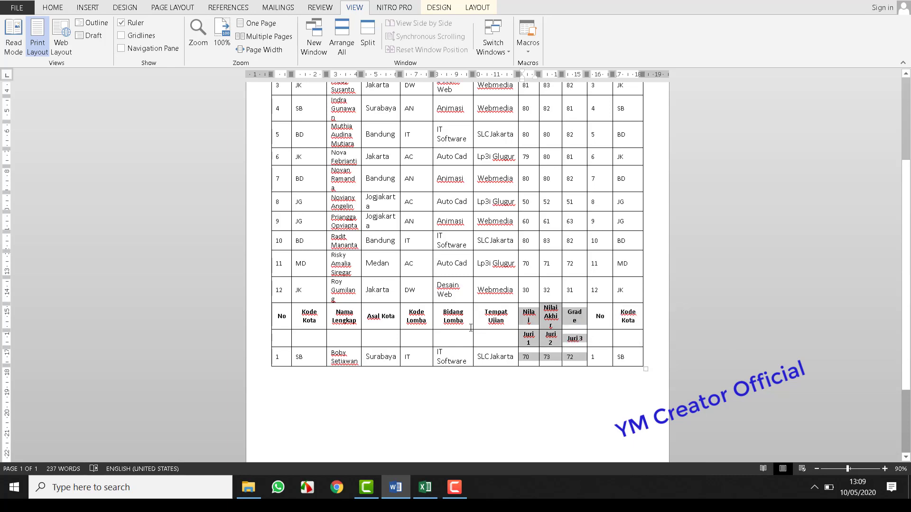
{"action": "left_click_drag", "start_coordinate": [449, 311], "coordinate": [458, 336]}
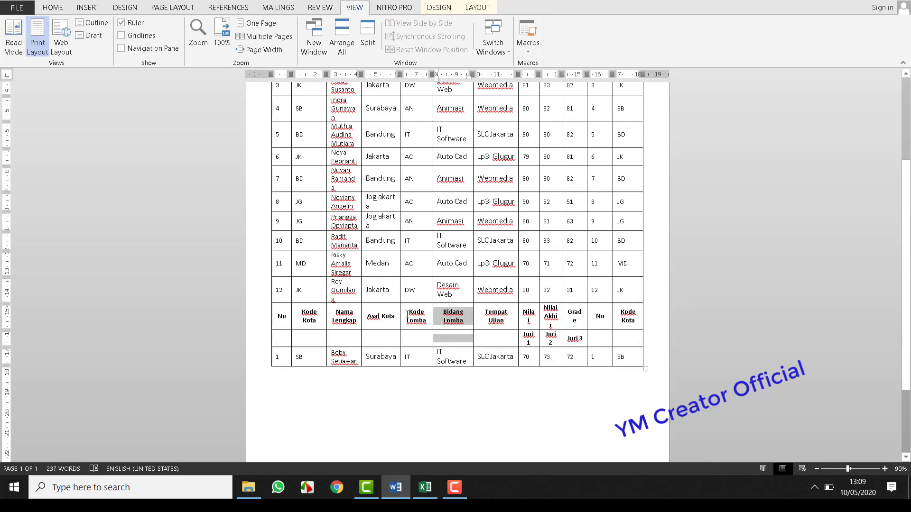
{"action": "left_click_drag", "start_coordinate": [410, 314], "coordinate": [490, 353]}
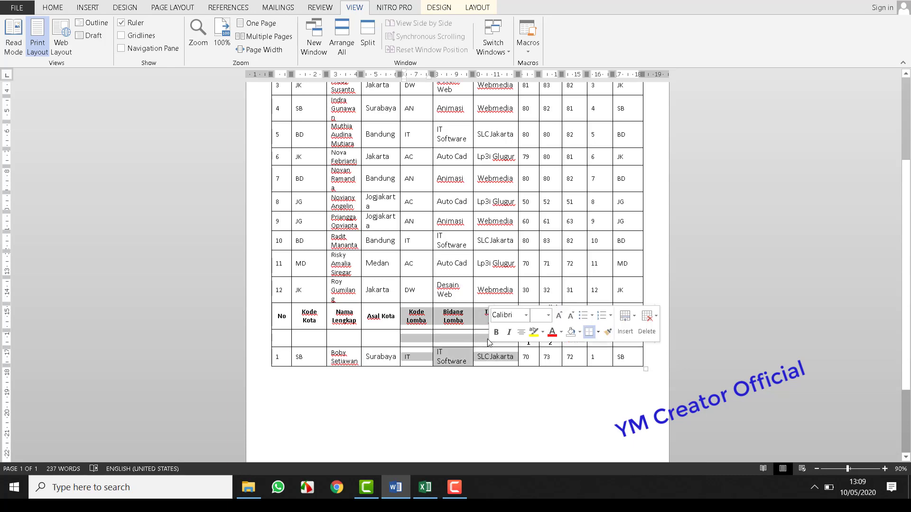
{"action": "right_click", "coordinate": [418, 319]}
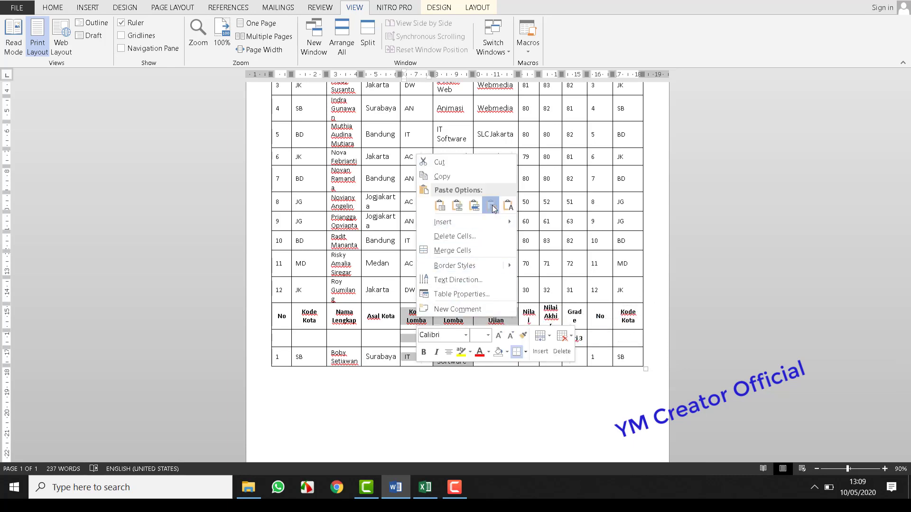
{"action": "left_click", "coordinate": [491, 206]}
Step: Delete the leftover SB and 1 from the table's last row
{"action": "left_click", "coordinate": [551, 367]}
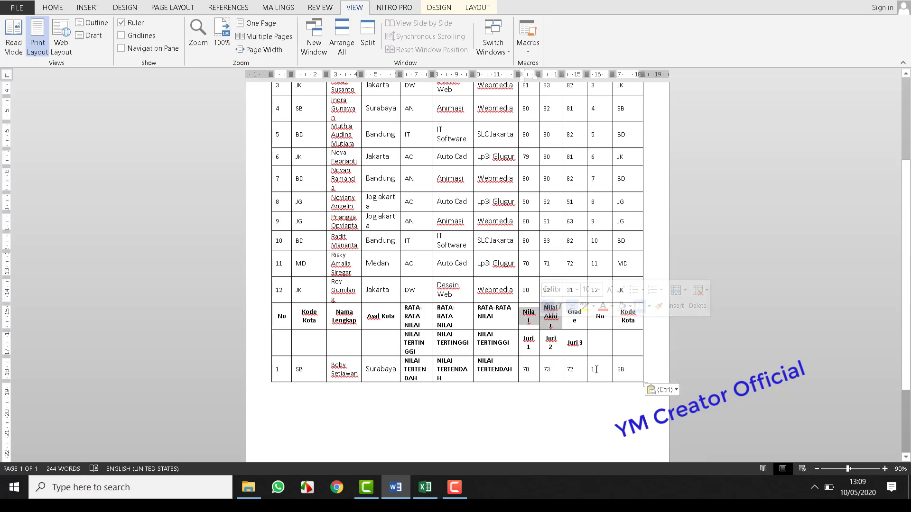
{"action": "left_click", "coordinate": [631, 374]}
{"action": "key", "text": "BackSpace"}
{"action": "key", "text": "BackSpace"}
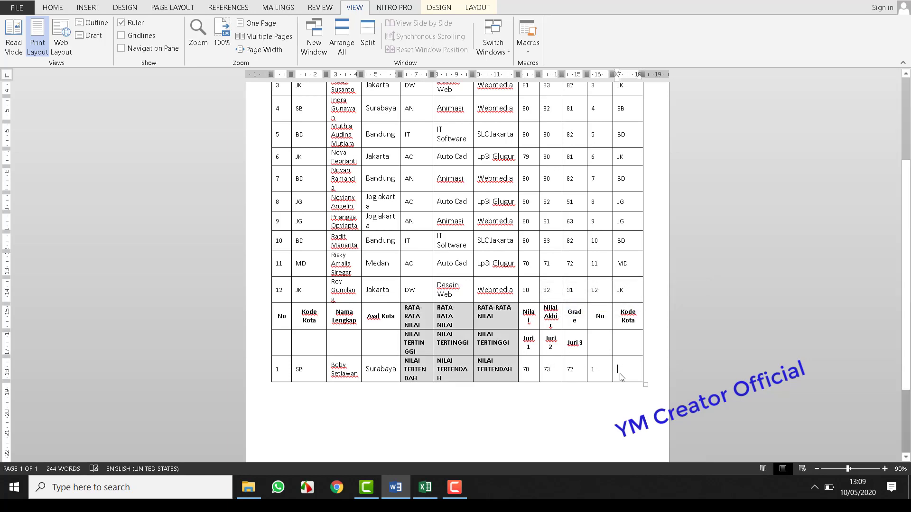
{"action": "left_click", "coordinate": [595, 372]}
{"action": "key", "text": "BackSpace"}
Step: Clear the 70 and 73 scores in the last row and the old Nilai-to-Kode Kota header cells
{"action": "left_click", "coordinate": [578, 371]}
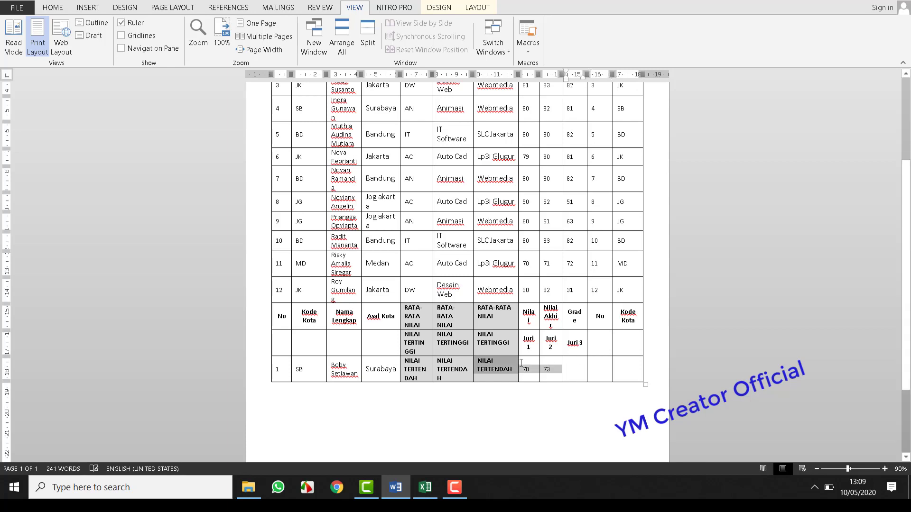
{"action": "left_click_drag", "start_coordinate": [552, 367], "coordinate": [524, 369]}
{"action": "key", "text": "BackSpace"}
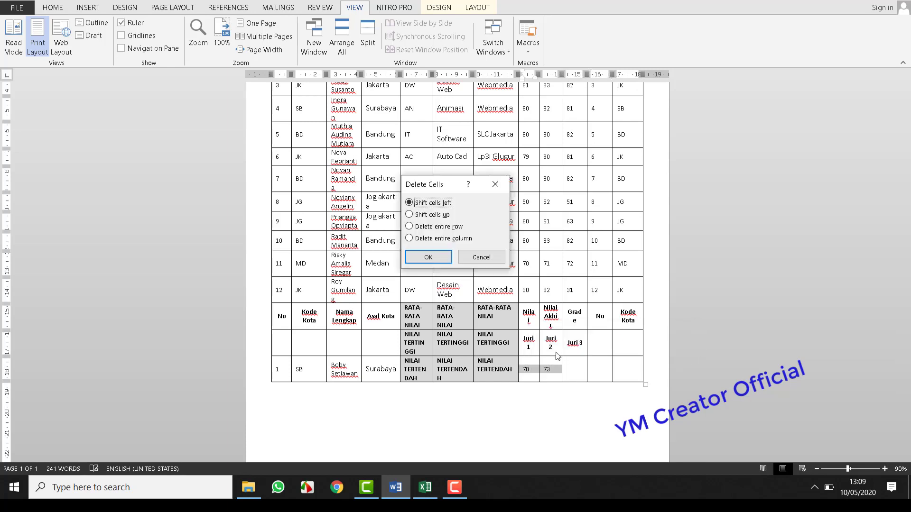
{"action": "key", "text": "Escape"}
{"action": "key", "text": "Delete"}
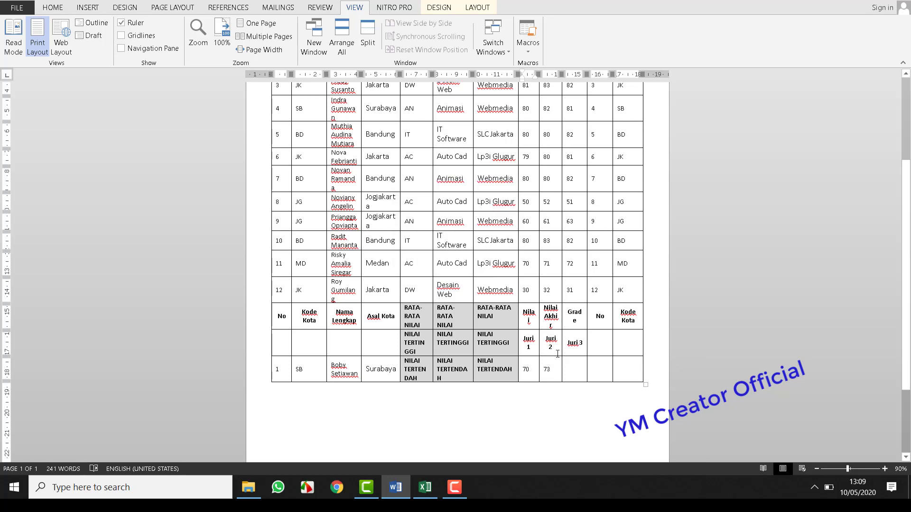
{"action": "left_click_drag", "start_coordinate": [526, 316], "coordinate": [620, 351]}
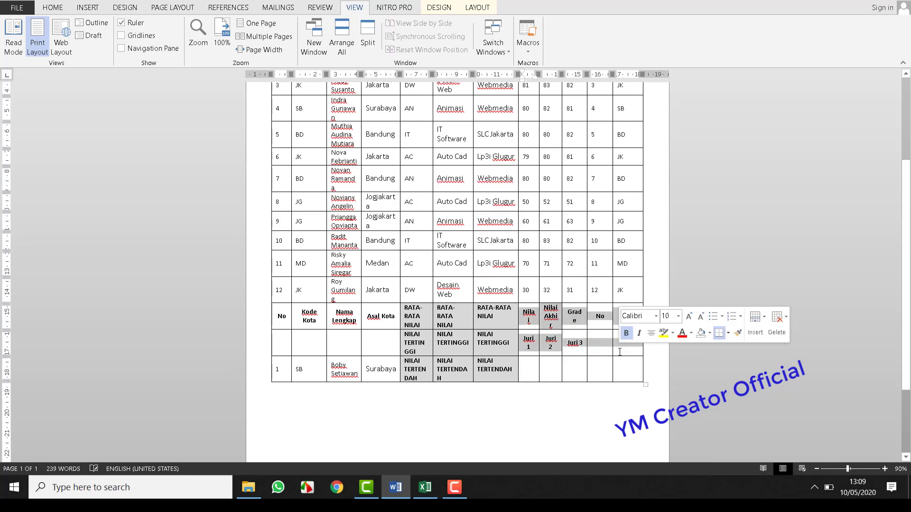
{"action": "key", "text": "Delete"}
{"action": "left_click", "coordinate": [579, 364]}
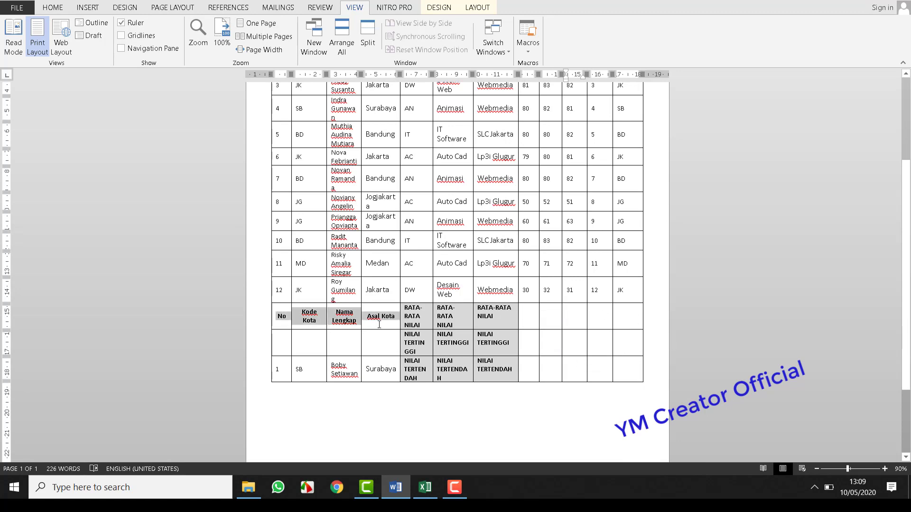
Step: Erase the No, Kode Kota, Nama Lengkap, Asal Kota labels, last-row code/name/city, and duplicate shaded labels
{"action": "left_click_drag", "start_coordinate": [281, 314], "coordinate": [377, 333]}
{"action": "key", "text": "Delete"}
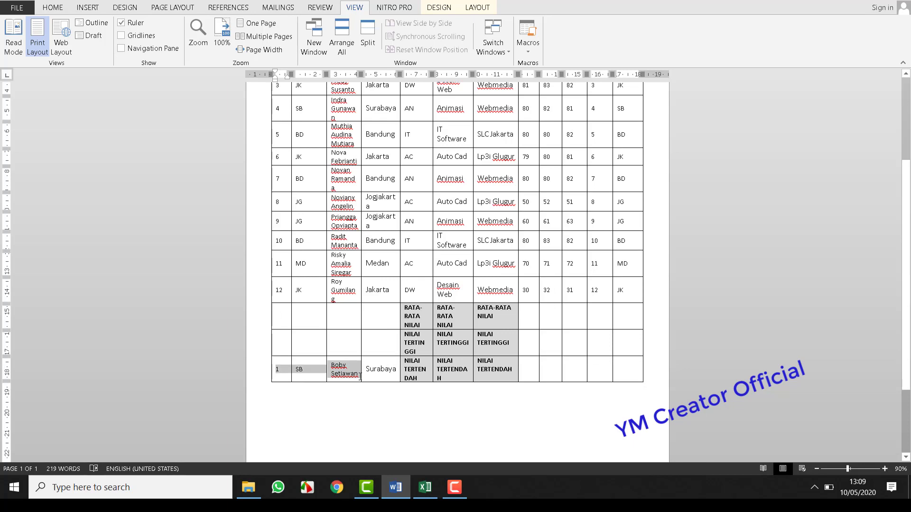
{"action": "left_click_drag", "start_coordinate": [278, 369], "coordinate": [380, 375]}
{"action": "key", "text": "Delete"}
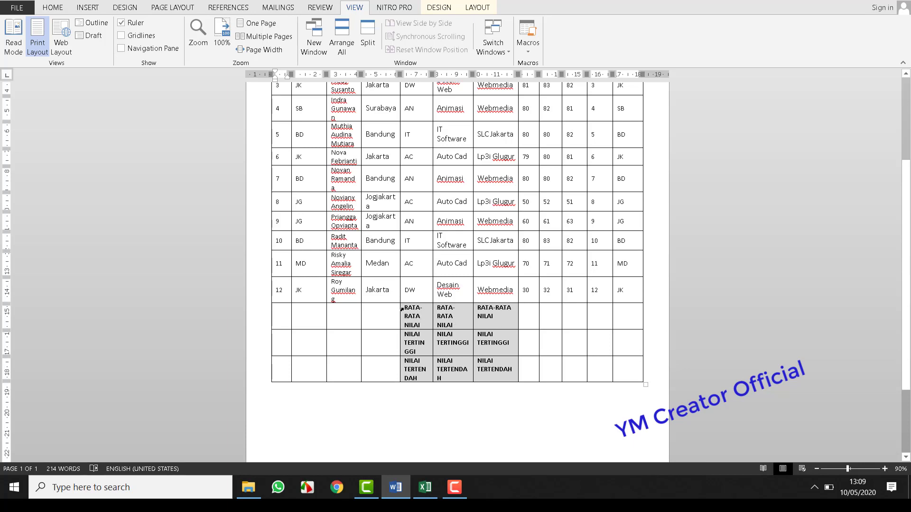
{"action": "left_click_drag", "start_coordinate": [428, 322], "coordinate": [460, 372]}
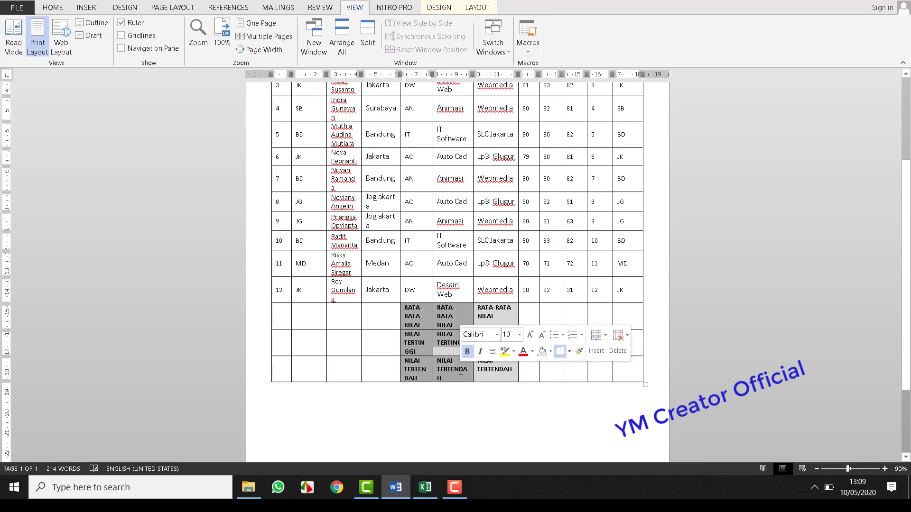
{"action": "left_click", "coordinate": [461, 372]}
{"action": "key", "text": "Delete"}
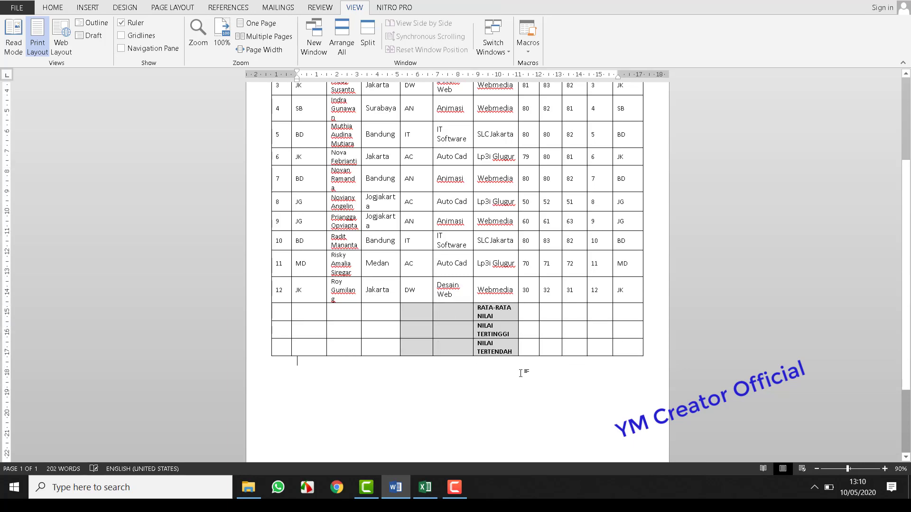
Step: Cancel the pending copy of the summary cells in Excel and return to Word
{"action": "left_click", "coordinate": [425, 487]}
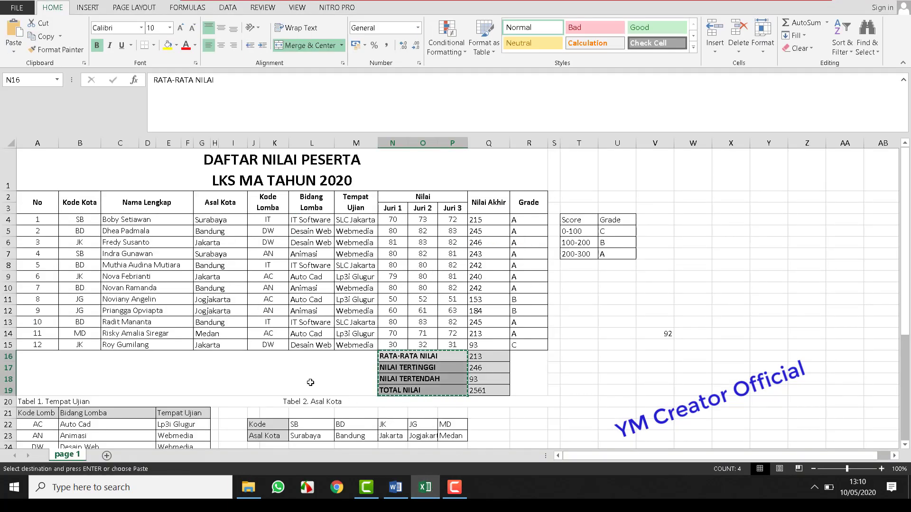
{"action": "key", "text": "Escape"}
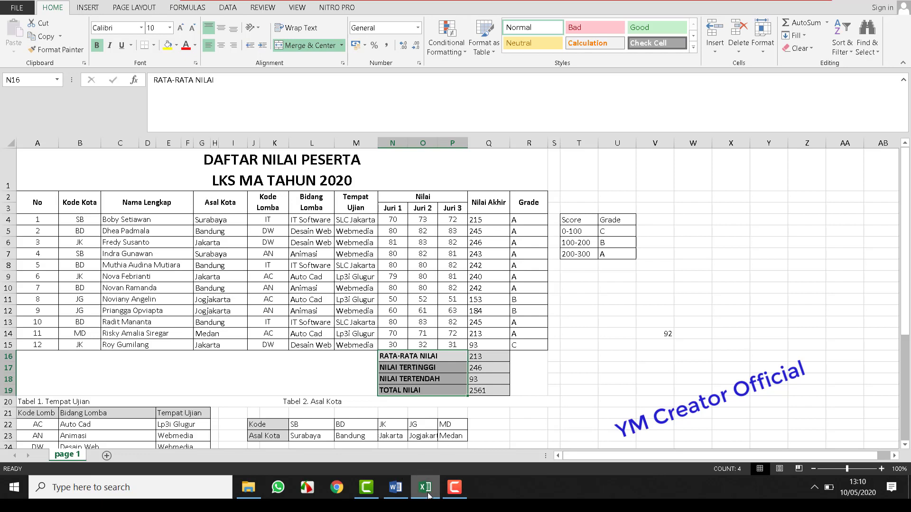
{"action": "left_click", "coordinate": [395, 487]}
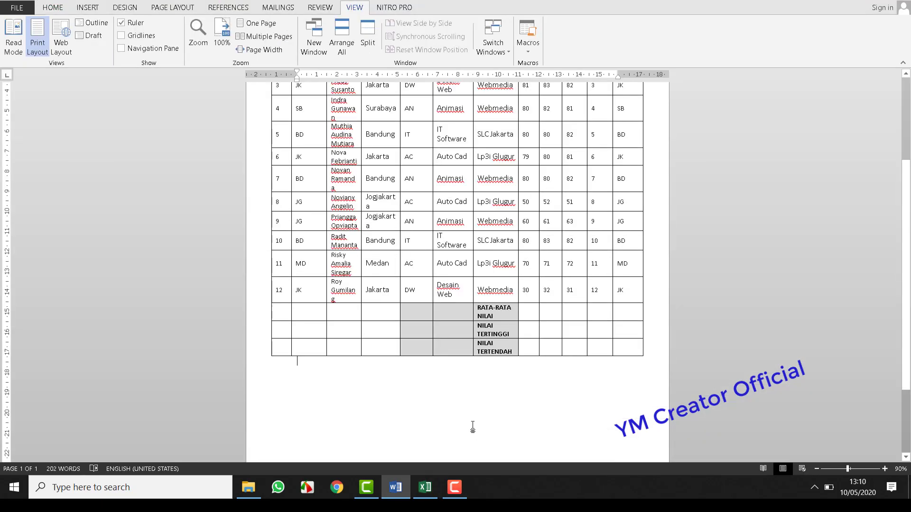
{"action": "left_click_drag", "start_coordinate": [282, 308], "coordinate": [460, 341]}
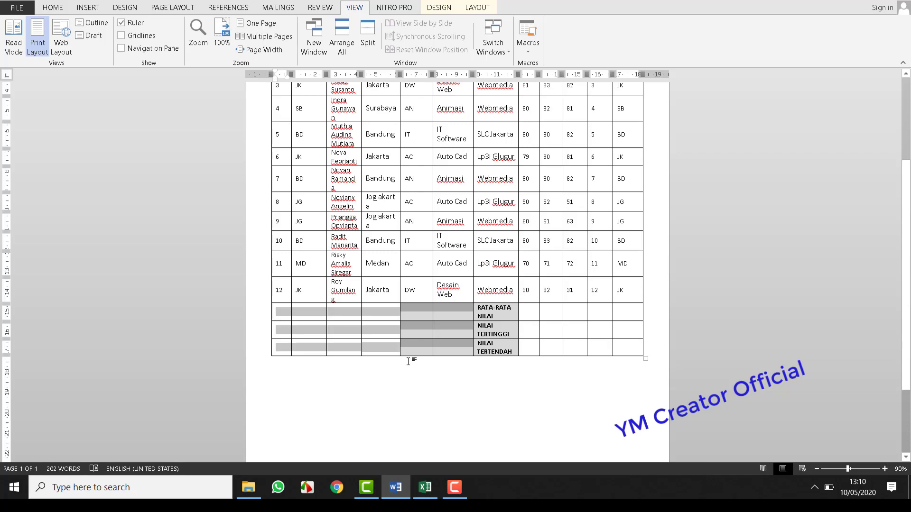
{"action": "right_click", "coordinate": [382, 330]}
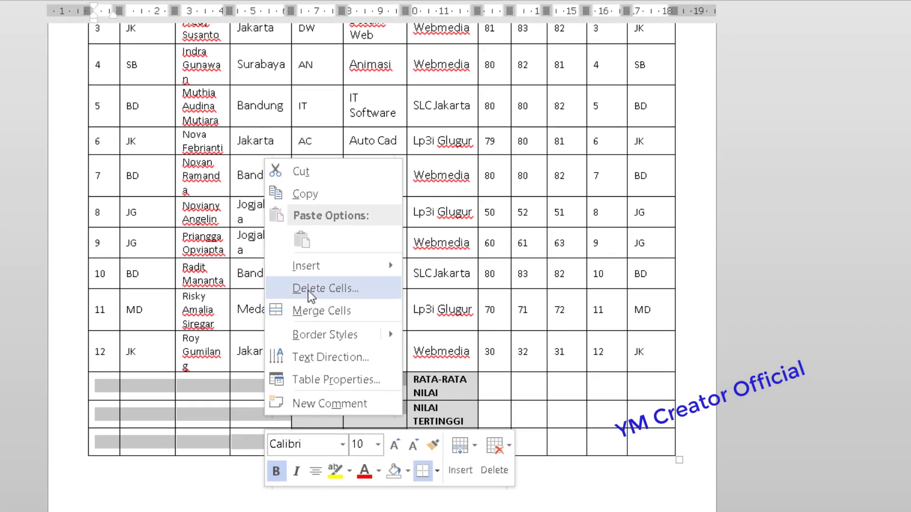
{"action": "left_click", "coordinate": [311, 290]}
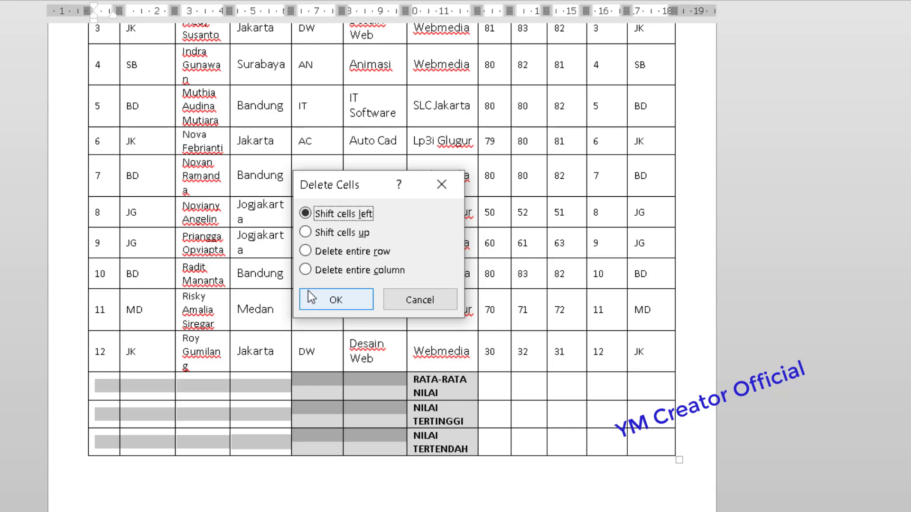
{"action": "left_click", "coordinate": [311, 297]}
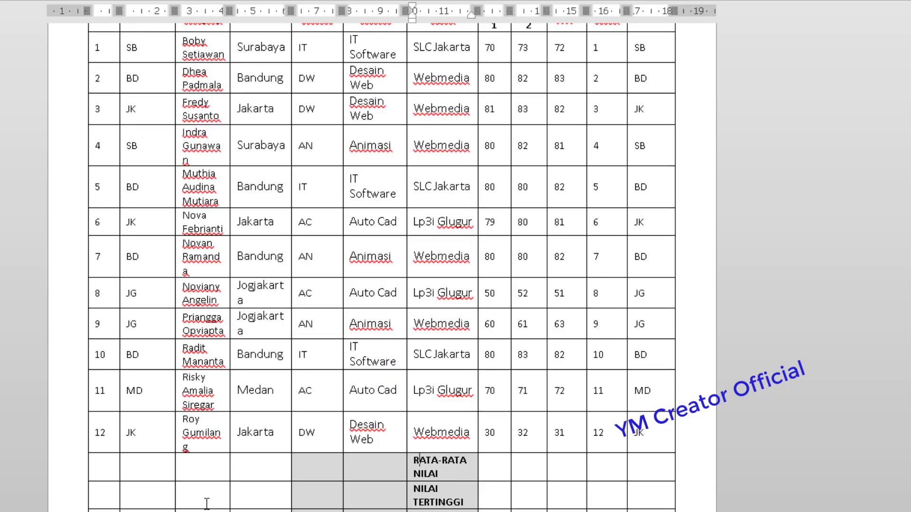
{"action": "mouse_move", "coordinate": [106, 464]}
{"action": "left_mouse_down"}
{"action": "mouse_move", "coordinate": [673, 510]}
{"action": "mouse_move", "coordinate": [287, 486]}
{"action": "left_mouse_up"}
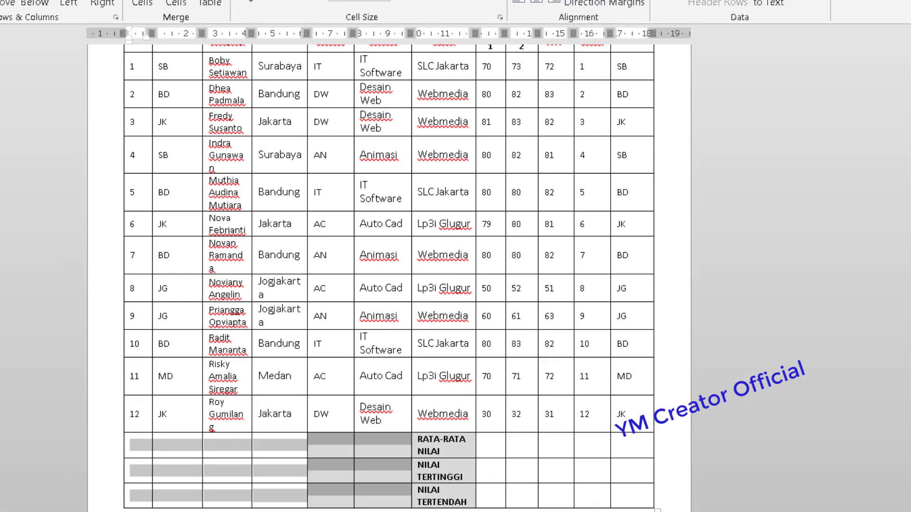
Step: Remove the left, inside vertical, bottom and inside horizontal borders from the empty summary-row cells
{"action": "left_click", "coordinate": [391, 28]}
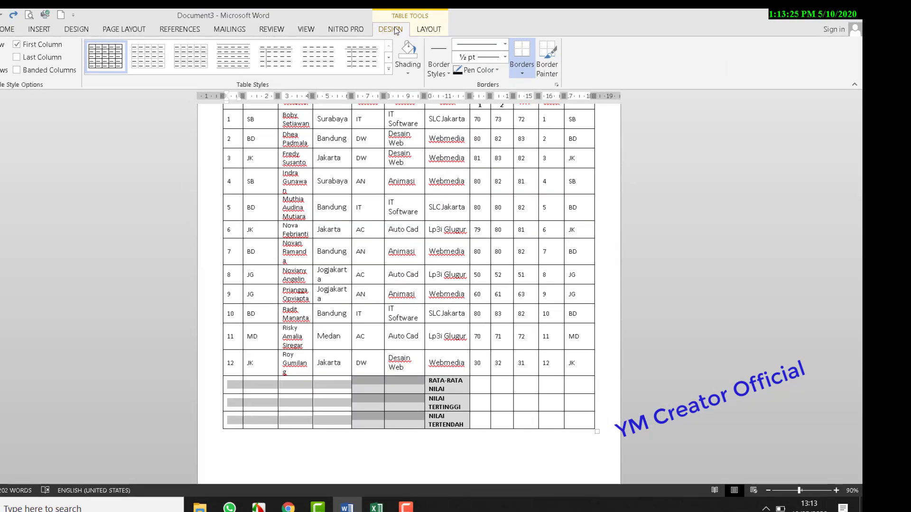
{"action": "left_click", "coordinate": [521, 72]}
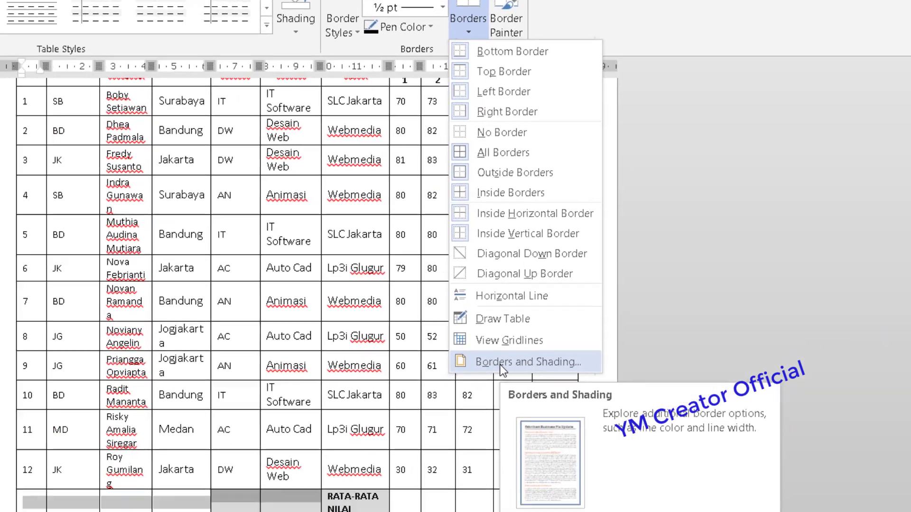
{"action": "left_click", "coordinate": [543, 294]}
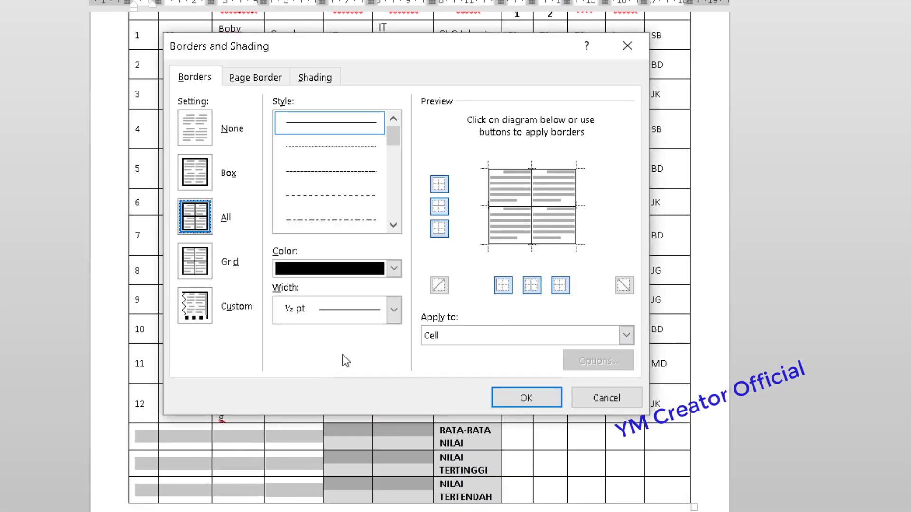
{"action": "left_click", "coordinate": [507, 292]}
{"action": "left_click", "coordinate": [503, 285]}
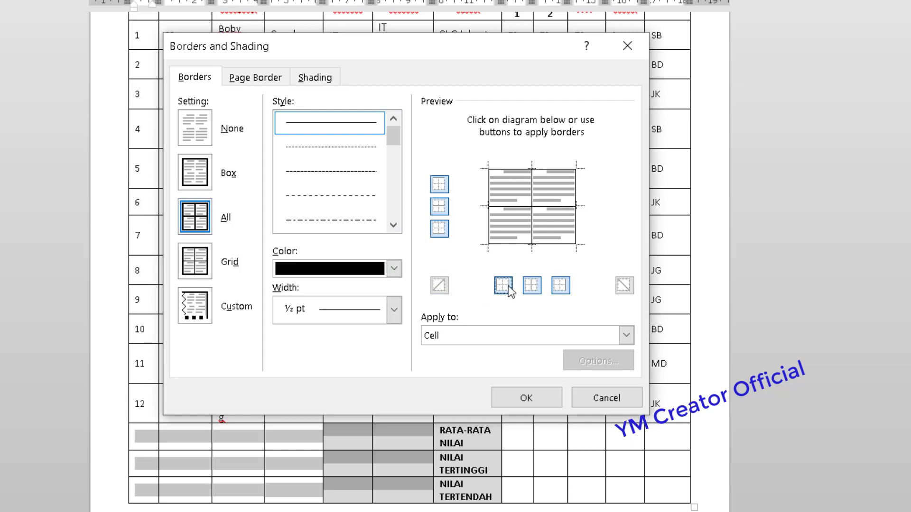
{"action": "left_click", "coordinate": [531, 285]}
{"action": "left_click", "coordinate": [444, 223]}
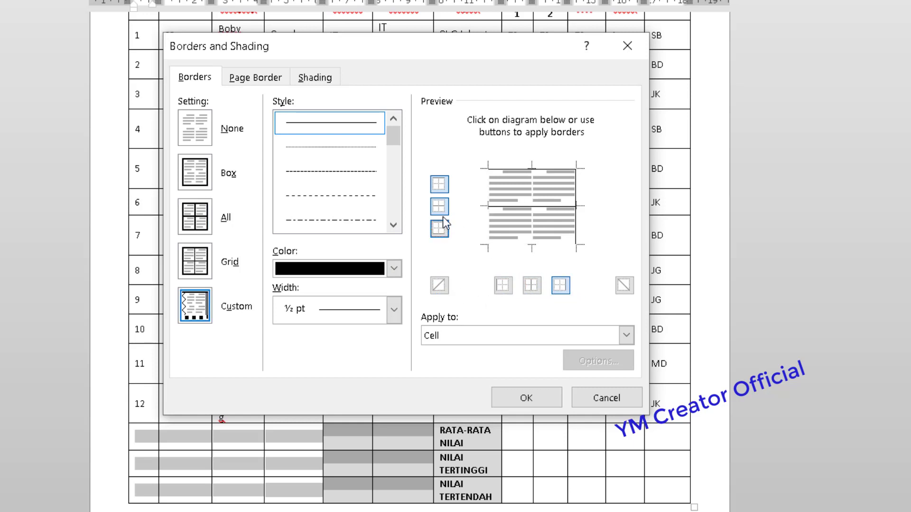
{"action": "left_click", "coordinate": [442, 207]}
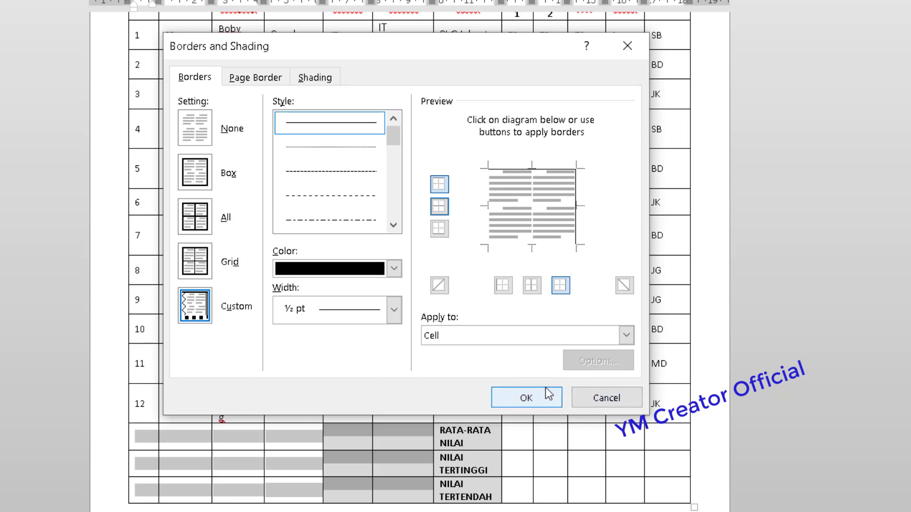
{"action": "left_click", "coordinate": [529, 398]}
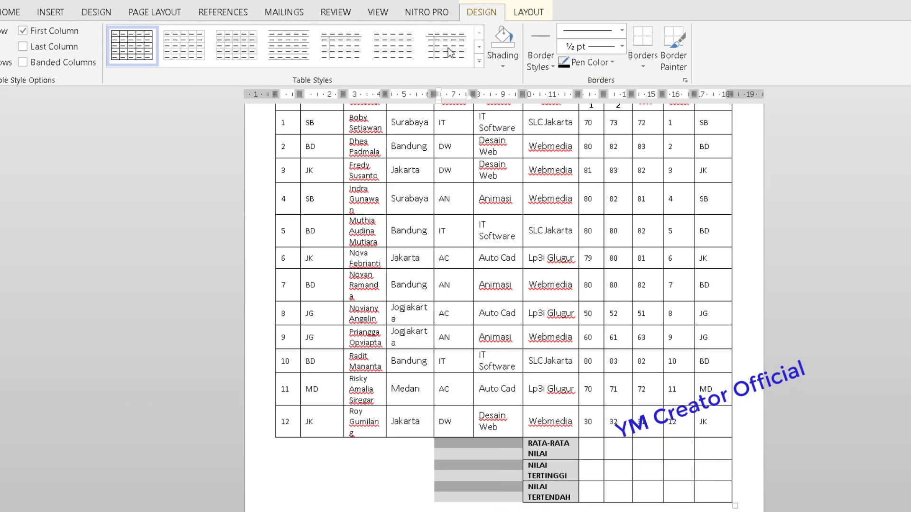
{"action": "left_click", "coordinate": [524, 18]}
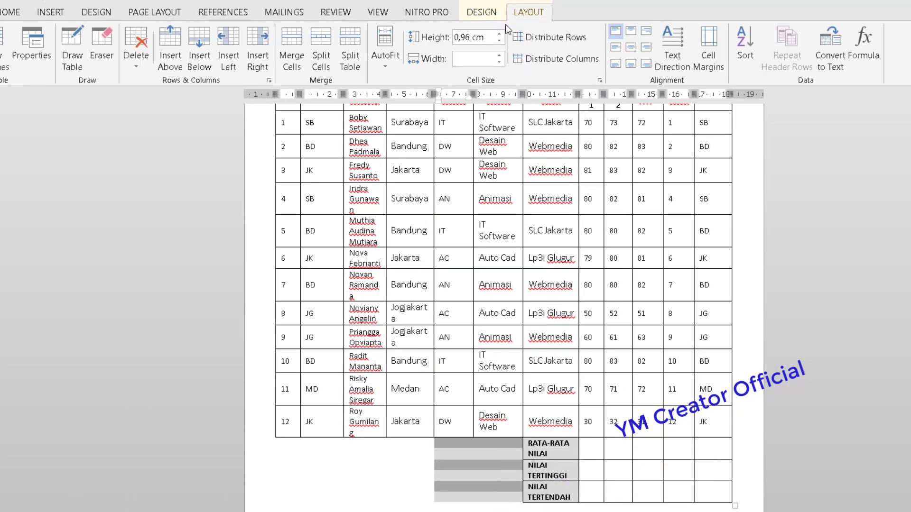
{"action": "left_click", "coordinate": [481, 13]}
{"action": "left_click", "coordinate": [514, 66]}
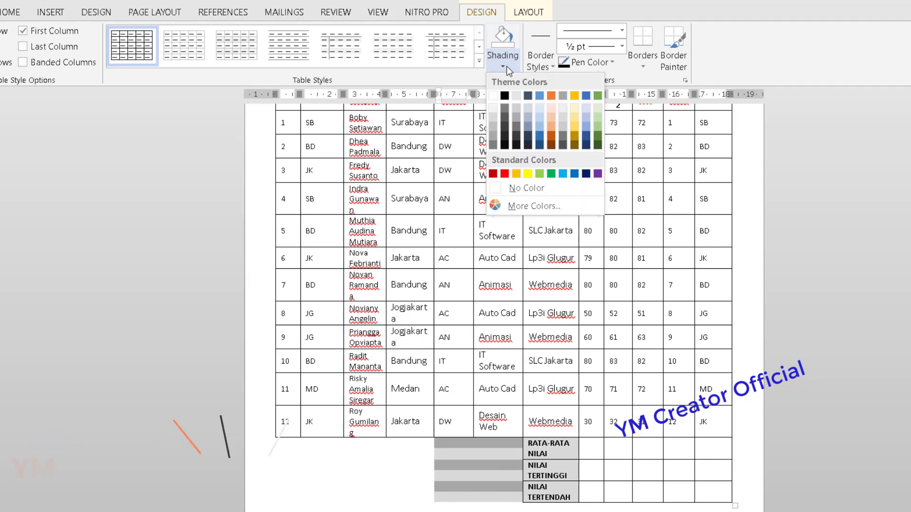
{"action": "left_click", "coordinate": [522, 189]}
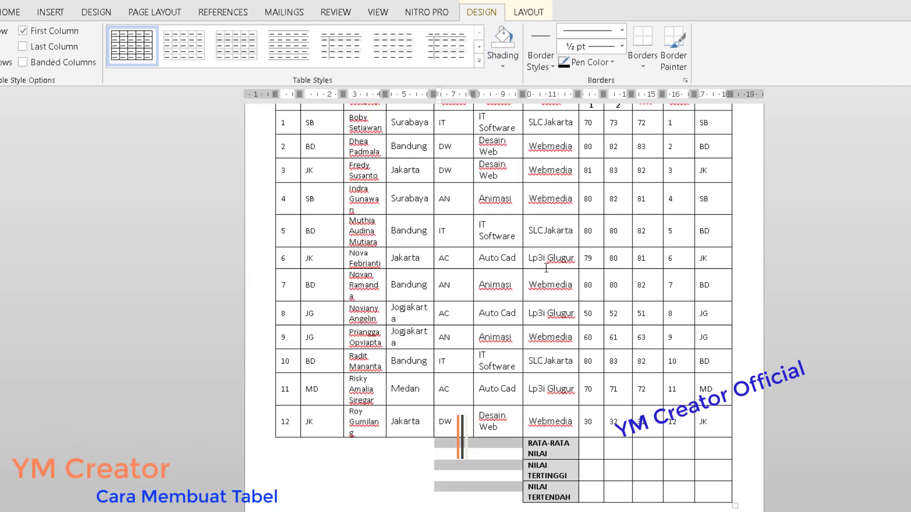
{"action": "left_click", "coordinate": [595, 455]}
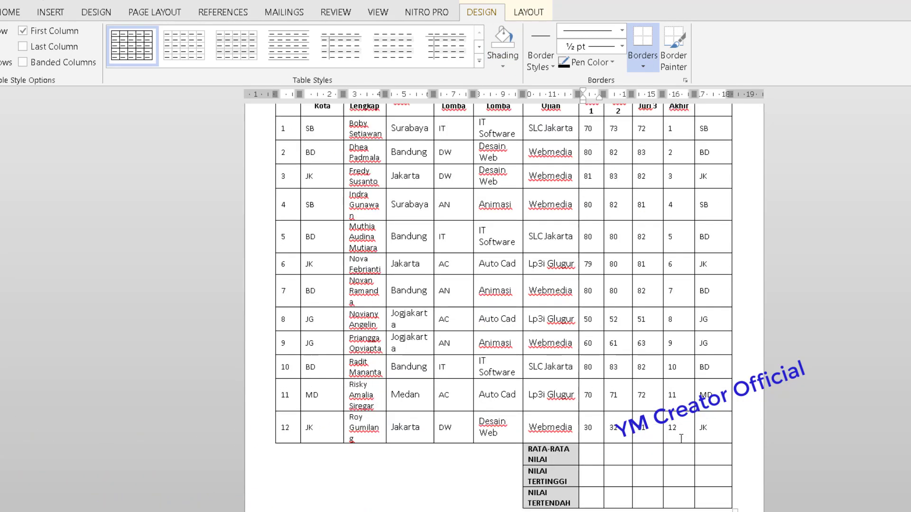
{"action": "scroll", "coordinate": [681, 438], "scroll_direction": "down", "scroll_amount": 1}
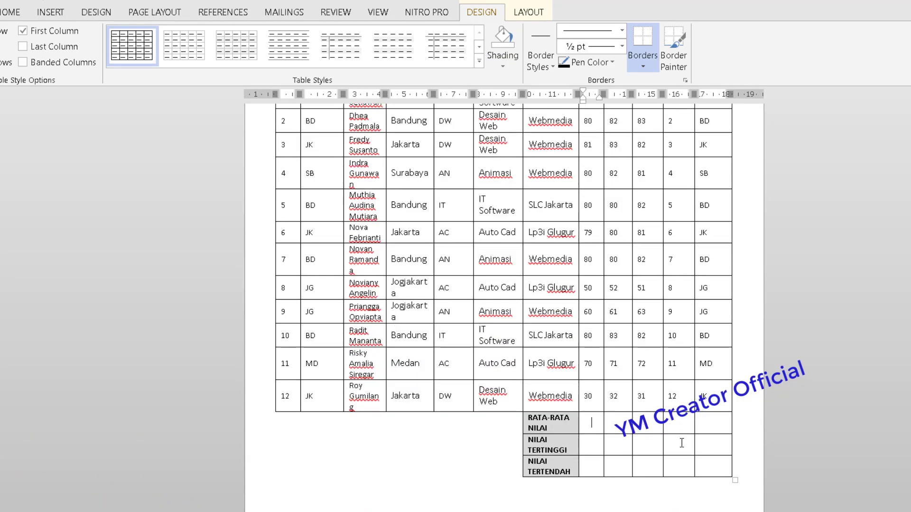
{"action": "left_click_drag", "start_coordinate": [722, 428], "coordinate": [727, 472]}
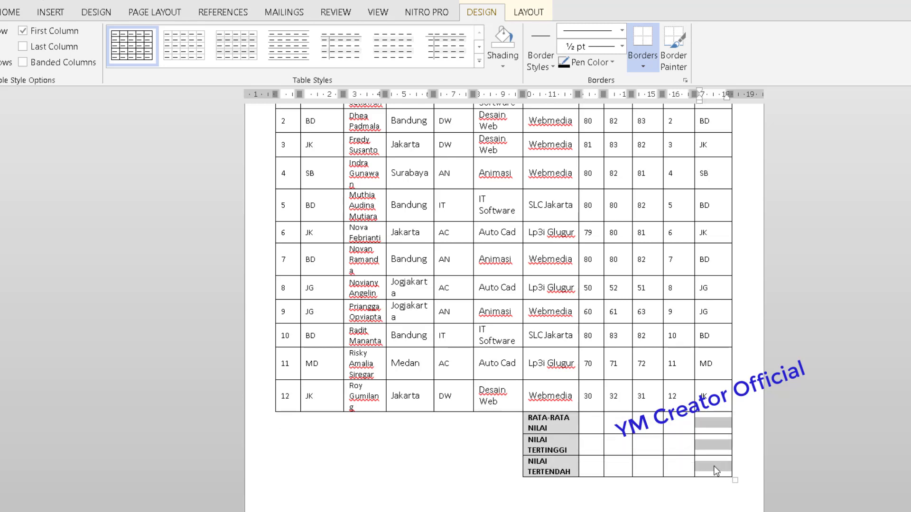
{"action": "right_click", "coordinate": [714, 466]}
{"action": "left_click", "coordinate": [759, 368]}
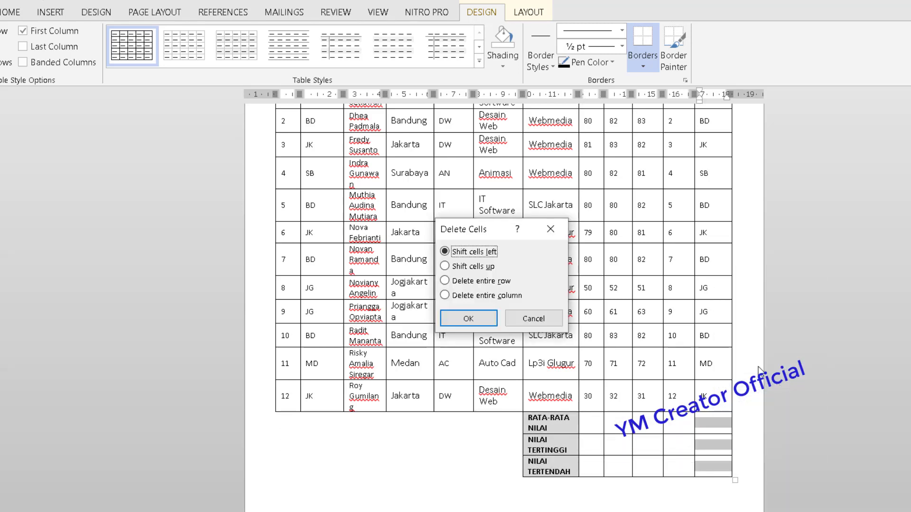
{"action": "left_click", "coordinate": [466, 296]}
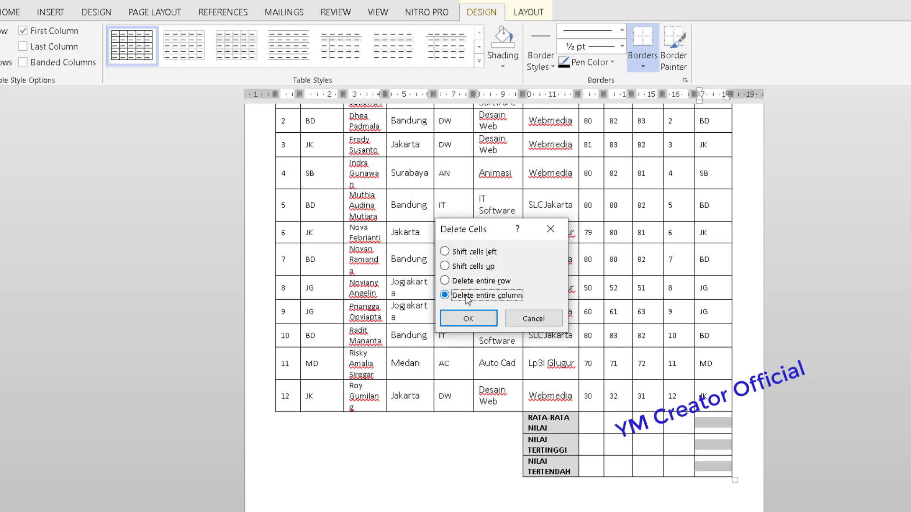
{"action": "left_click", "coordinate": [475, 323]}
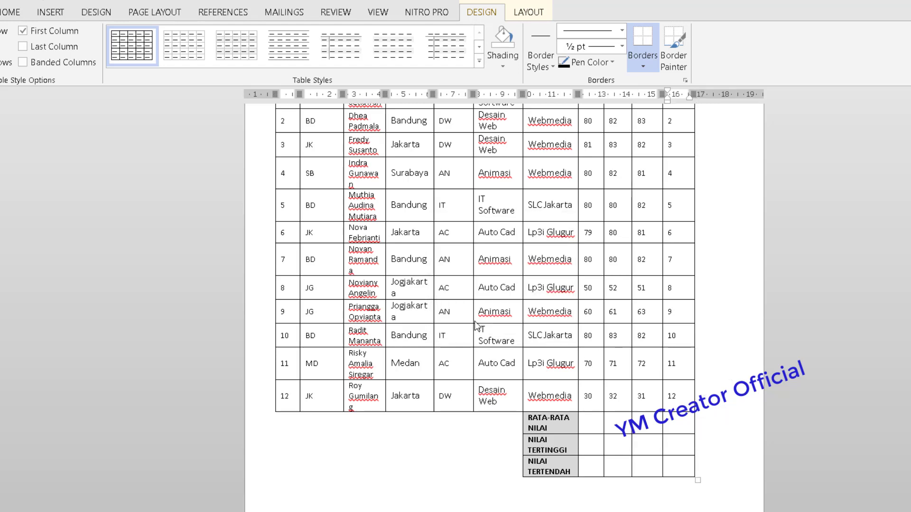
{"action": "key", "text": "ctrl+z"}
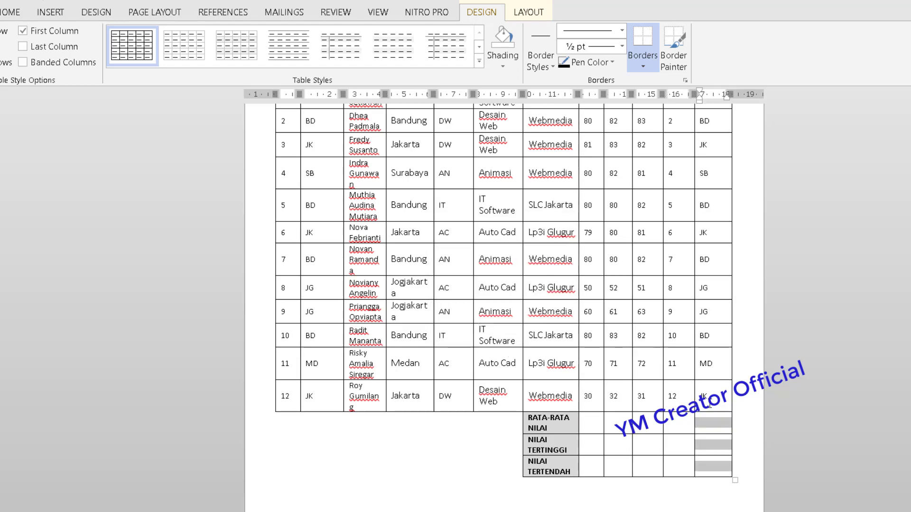
Step: Bring up the Borders and Shading settings for the empty last-column cells beside the summary rows
{"action": "right_click", "coordinate": [717, 442]}
{"action": "mouse_move", "coordinate": [765, 380]}
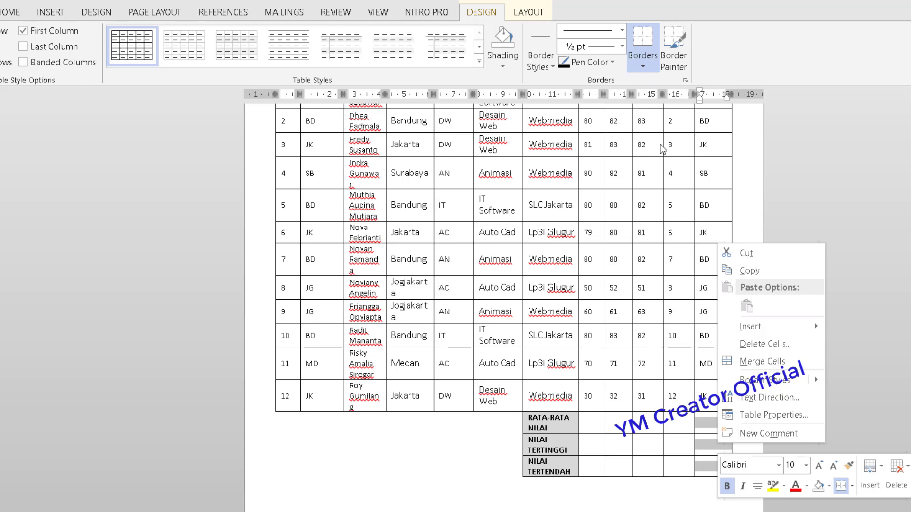
{"action": "key", "text": "Escape"}
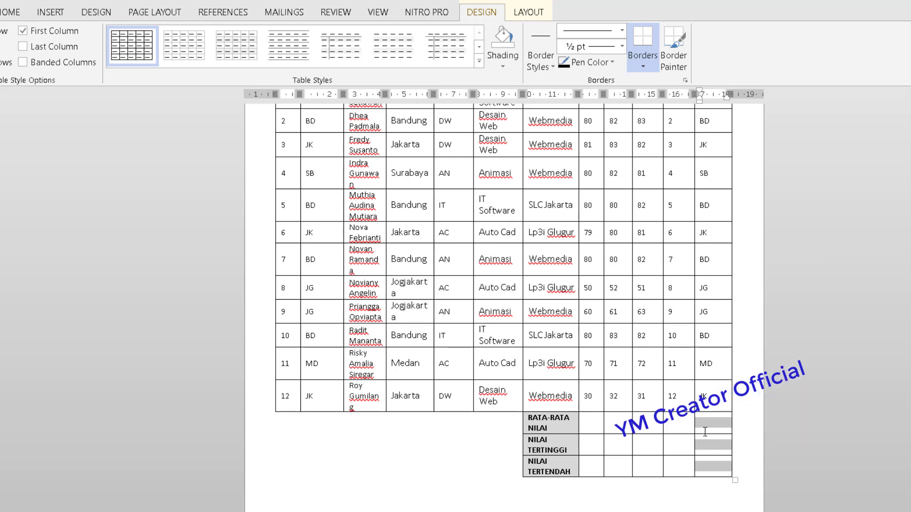
{"action": "left_click", "coordinate": [645, 71]}
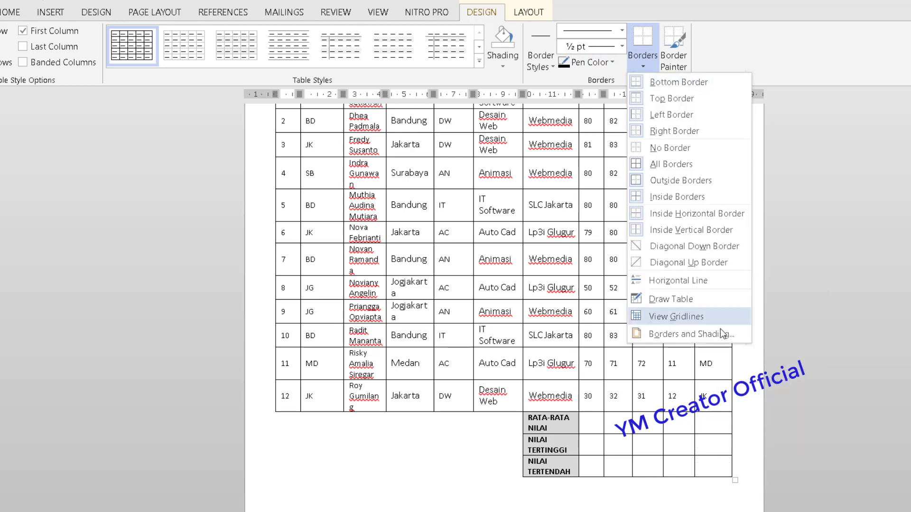
{"action": "right_click", "coordinate": [716, 426]}
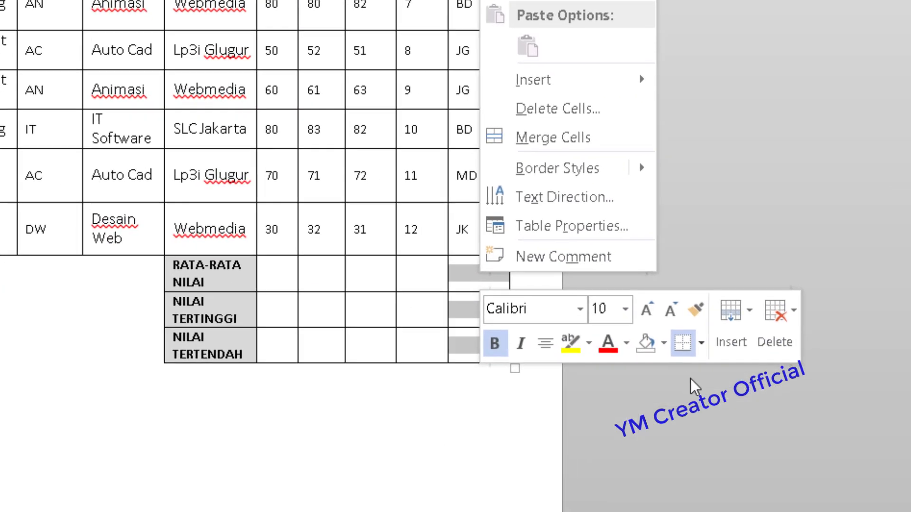
{"action": "left_click", "coordinate": [702, 343]}
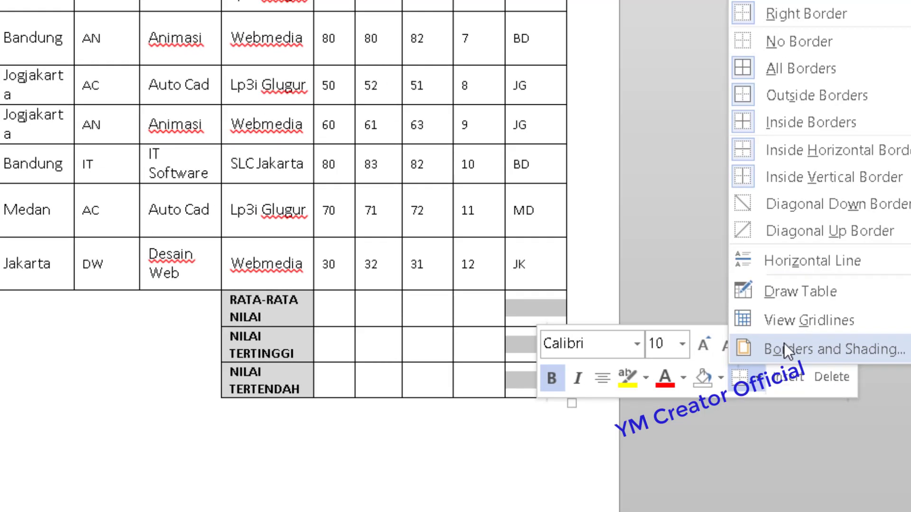
{"action": "left_click", "coordinate": [783, 345]}
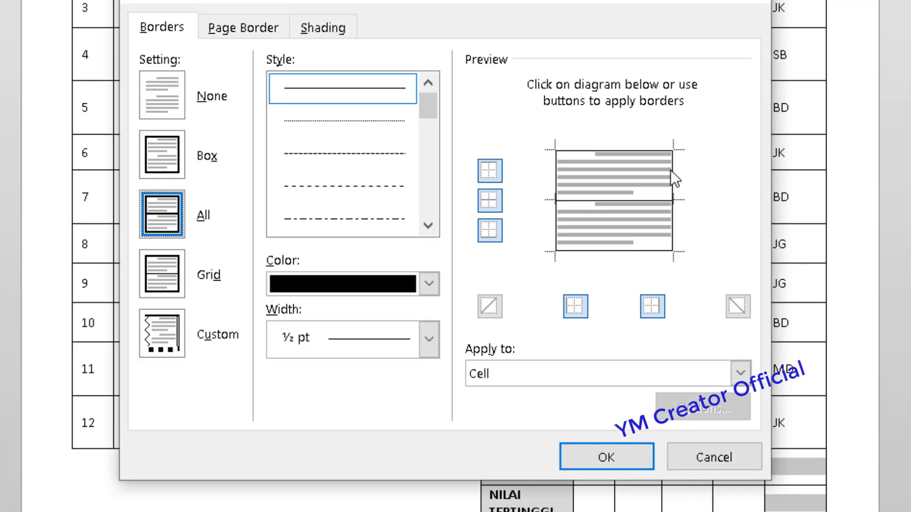
Step: Turn off the right, inside horizontal and bottom borders, keeping the left and top edges
{"action": "left_click", "coordinate": [670, 170]}
{"action": "left_click", "coordinate": [656, 201]}
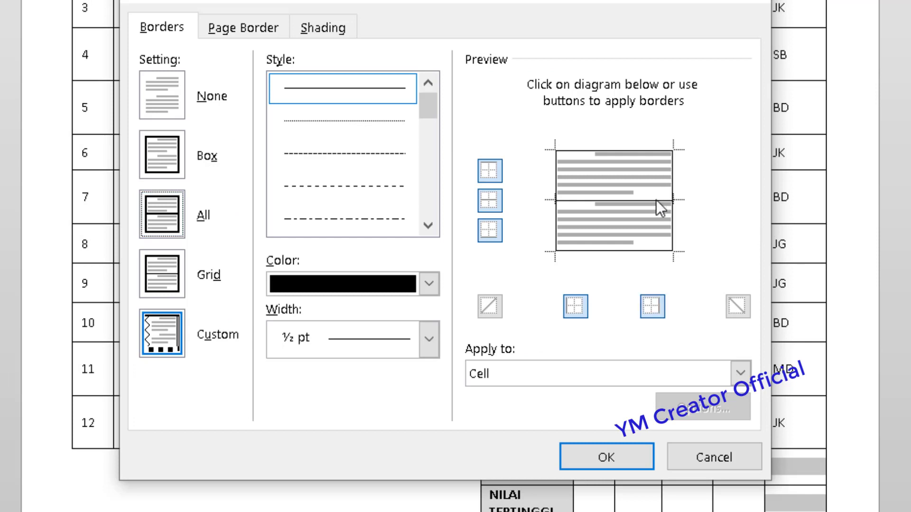
{"action": "left_click", "coordinate": [656, 200]}
{"action": "left_click", "coordinate": [652, 199]}
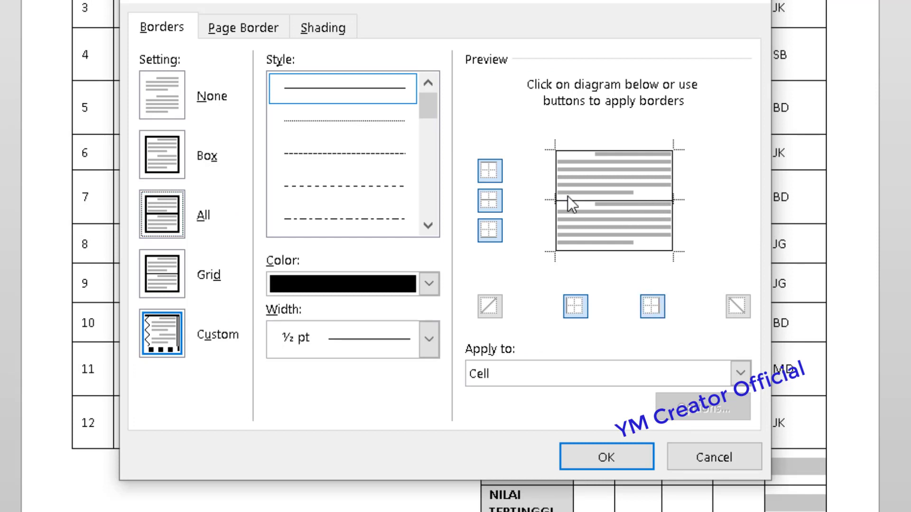
{"action": "left_click", "coordinate": [494, 199]}
{"action": "left_click", "coordinate": [656, 311]}
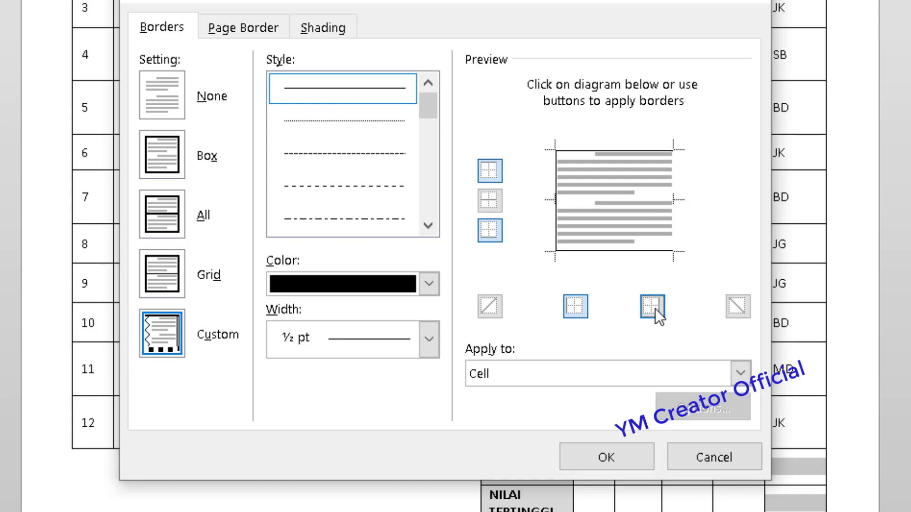
{"action": "left_click", "coordinate": [573, 305]}
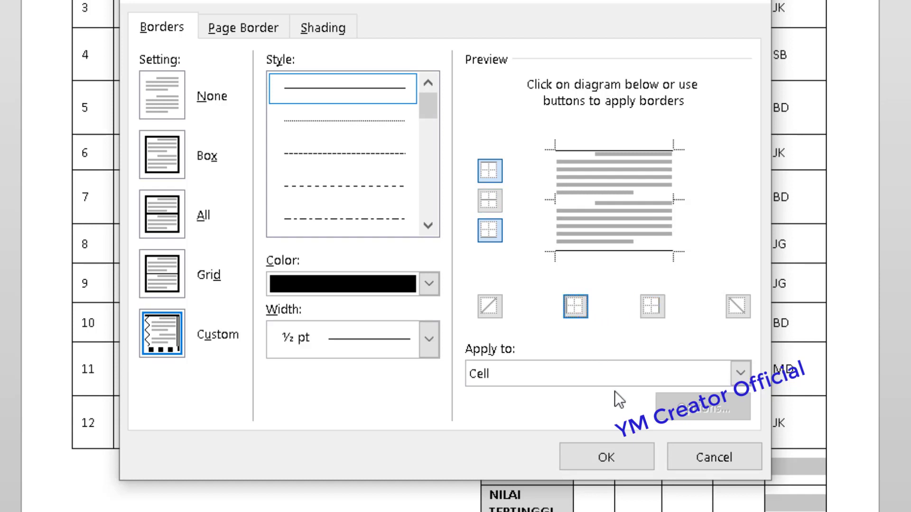
{"action": "left_click", "coordinate": [573, 309]}
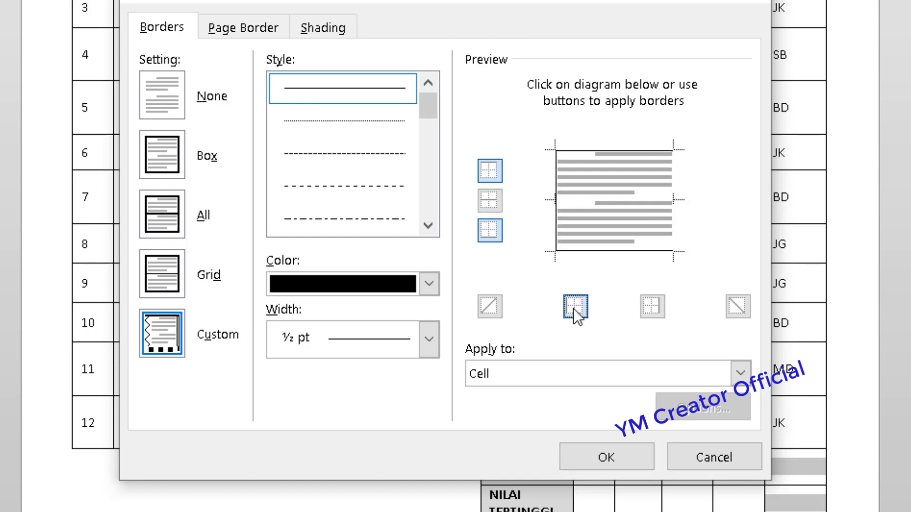
{"action": "left_click", "coordinate": [498, 239]}
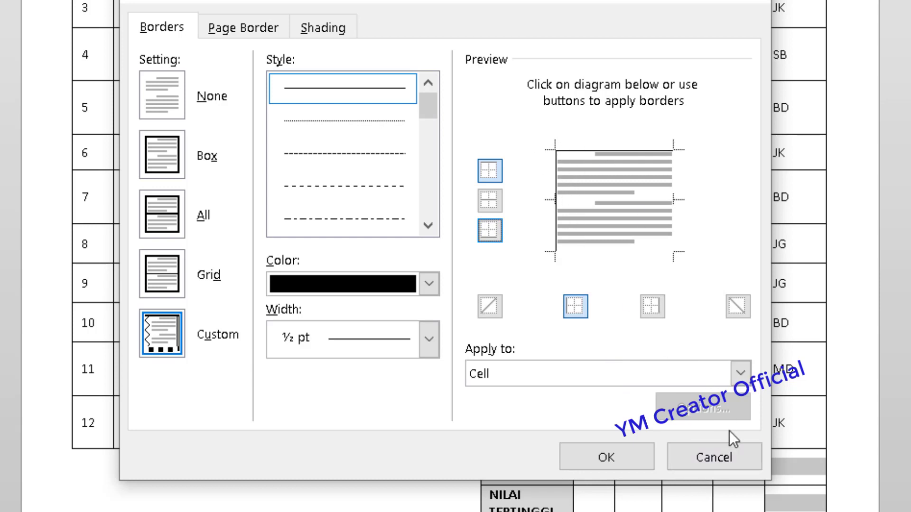
{"action": "left_click", "coordinate": [607, 456]}
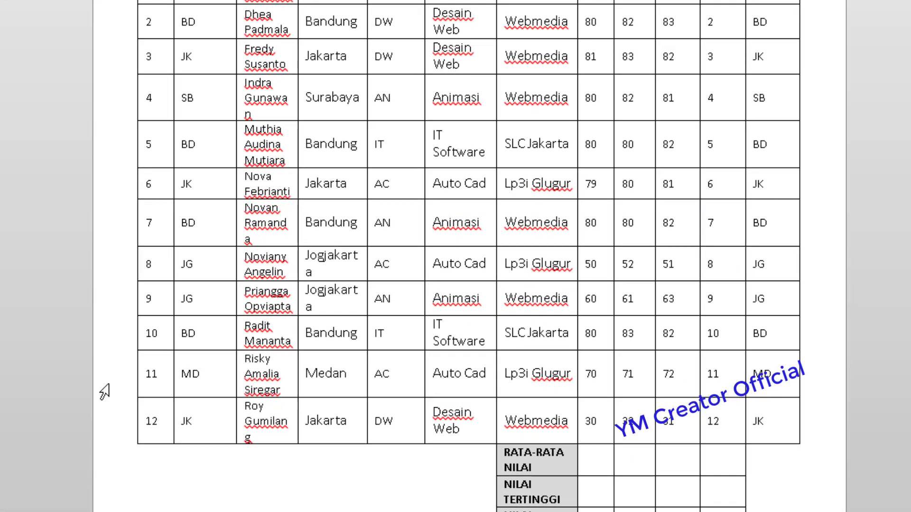
{"action": "mouse_move", "coordinate": [131, 403]}
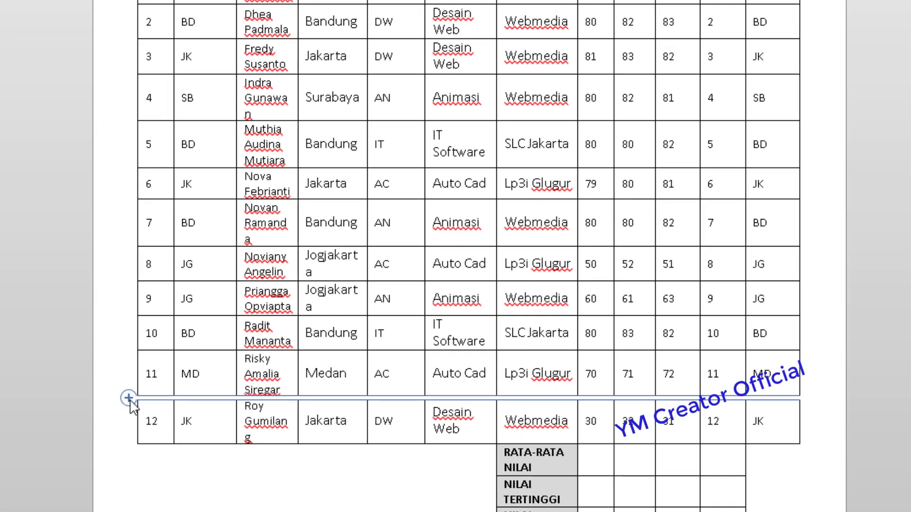
{"action": "left_click", "coordinate": [128, 398]}
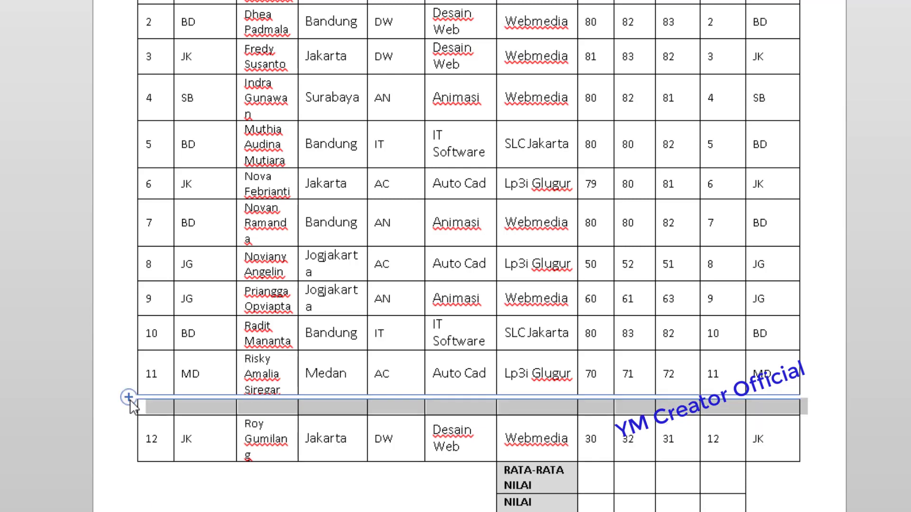
{"action": "left_click", "coordinate": [221, 446]}
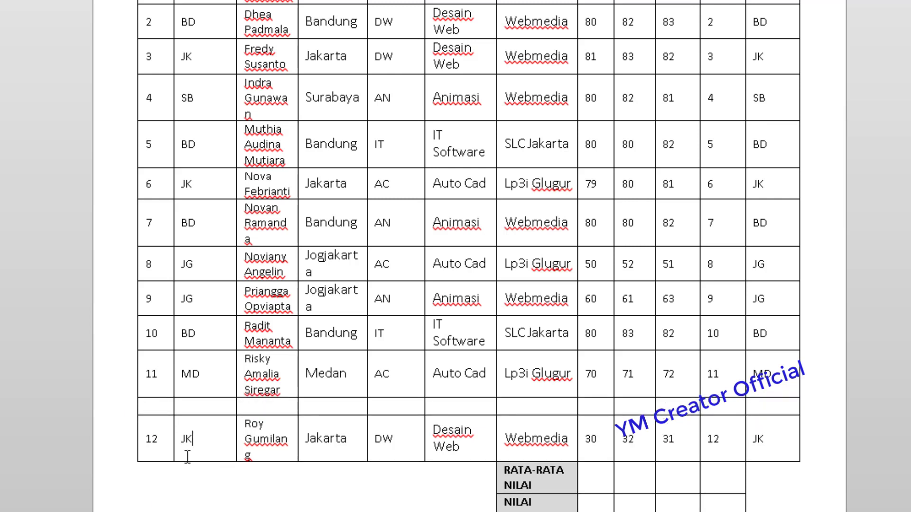
{"action": "key", "text": "ctrl+z"}
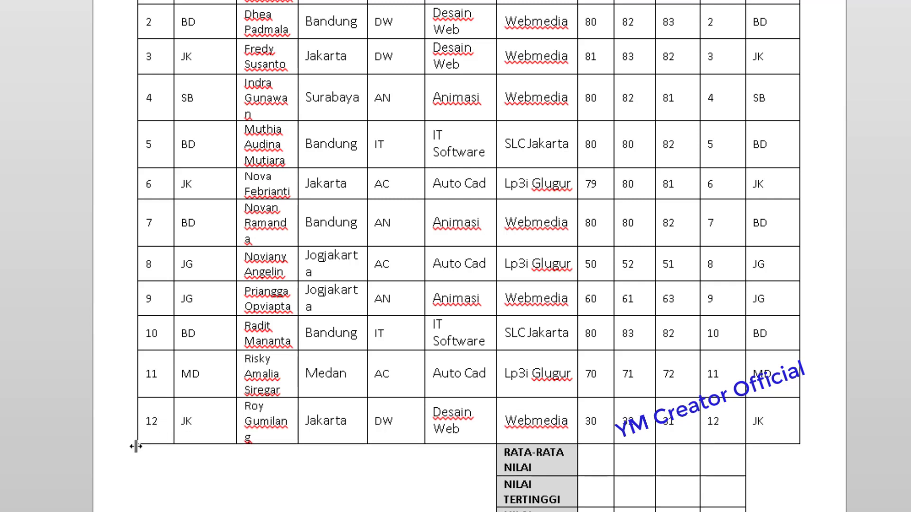
{"action": "mouse_move", "coordinate": [132, 450]}
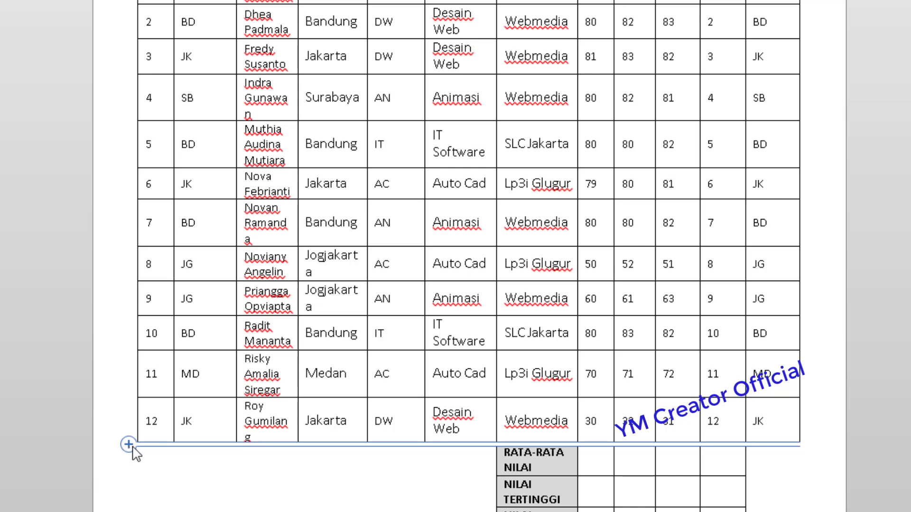
{"action": "left_click", "coordinate": [129, 445]}
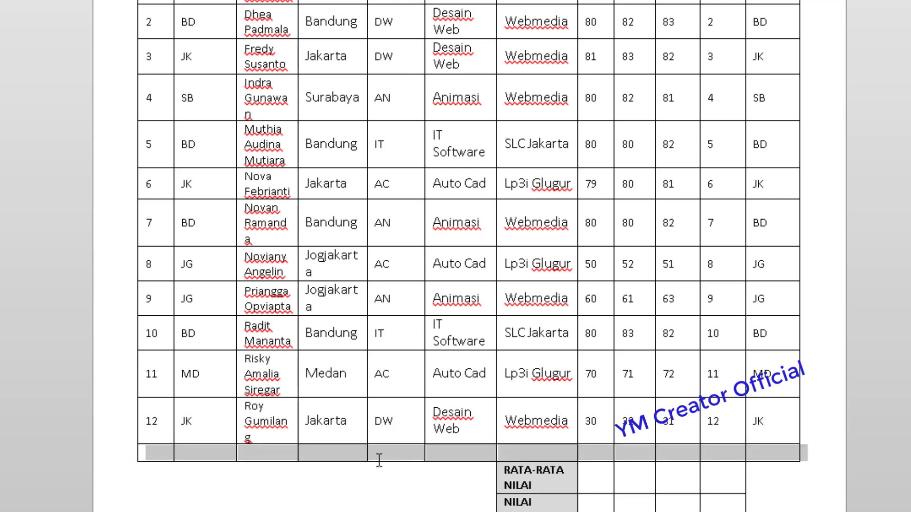
{"action": "key", "text": "ctrl+z"}
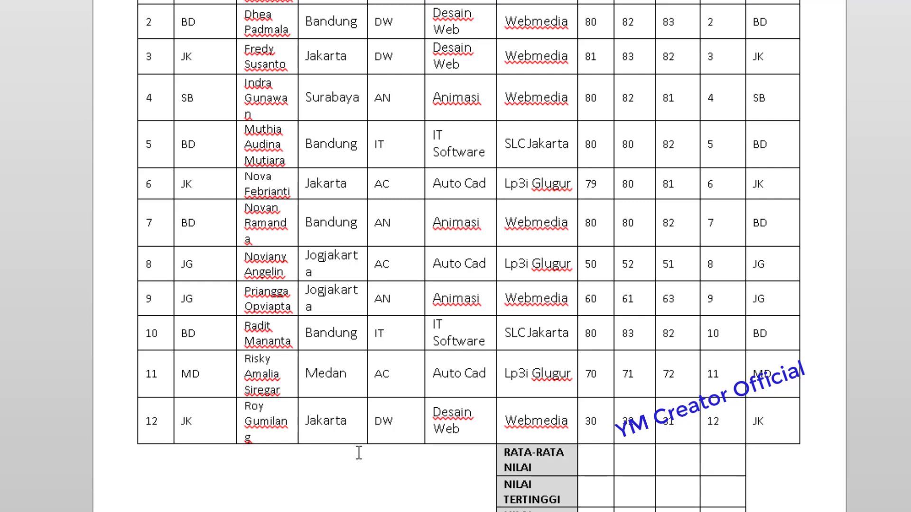
{"action": "scroll", "coordinate": [361, 453], "scroll_direction": "up", "scroll_amount": 3}
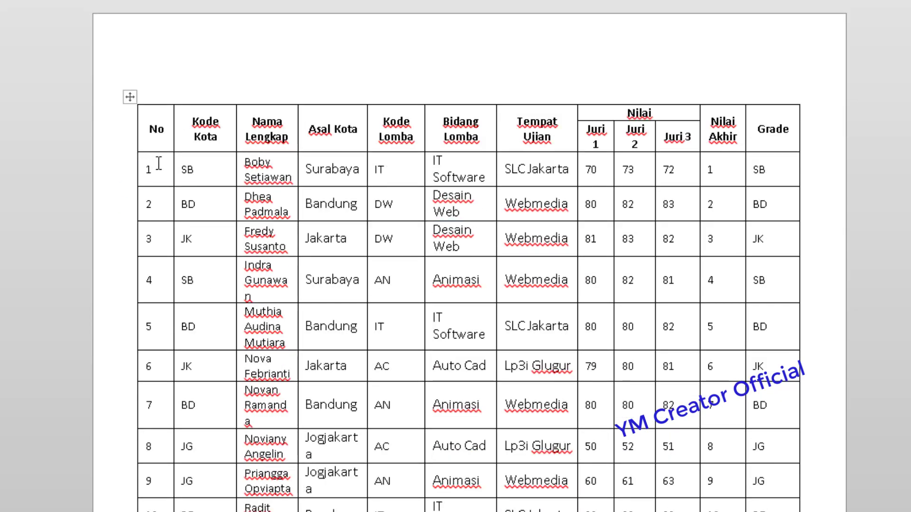
{"action": "mouse_move", "coordinate": [129, 187]}
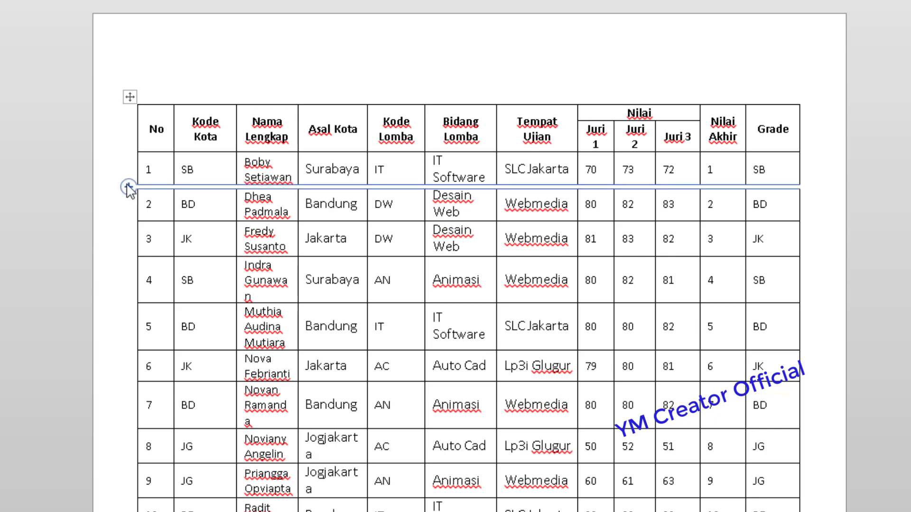
{"action": "left_click", "coordinate": [110, 173]}
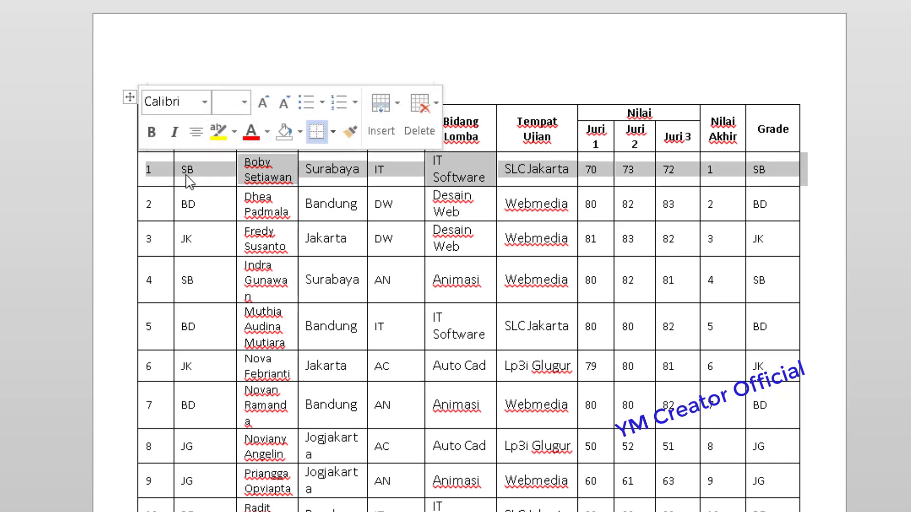
{"action": "right_click", "coordinate": [187, 175]}
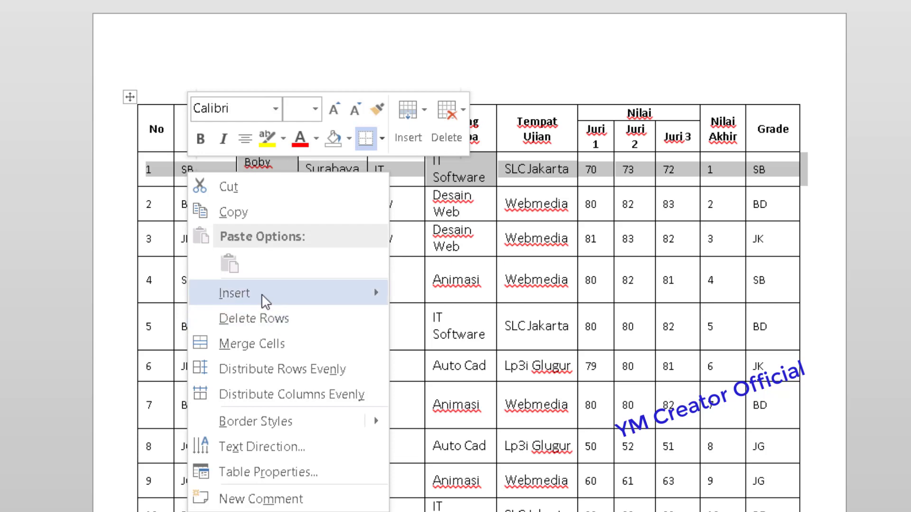
{"action": "mouse_move", "coordinate": [235, 292]}
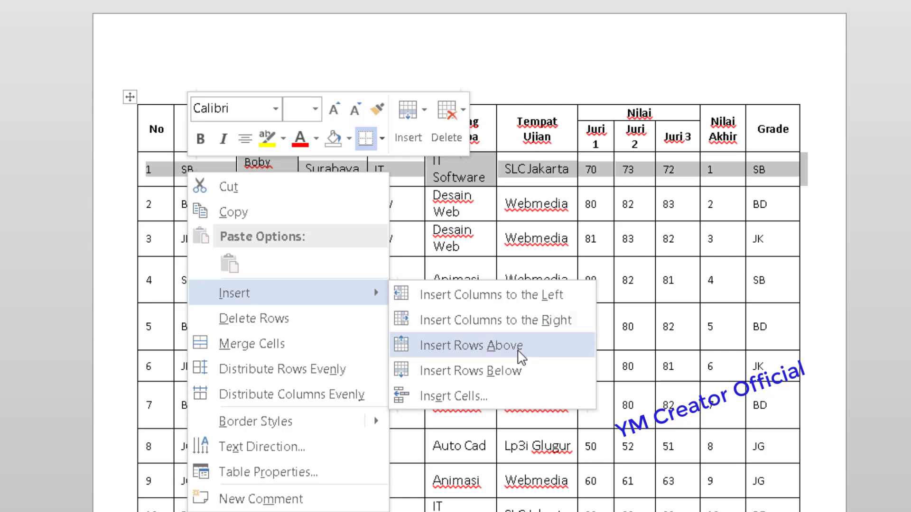
{"action": "left_click", "coordinate": [522, 357]}
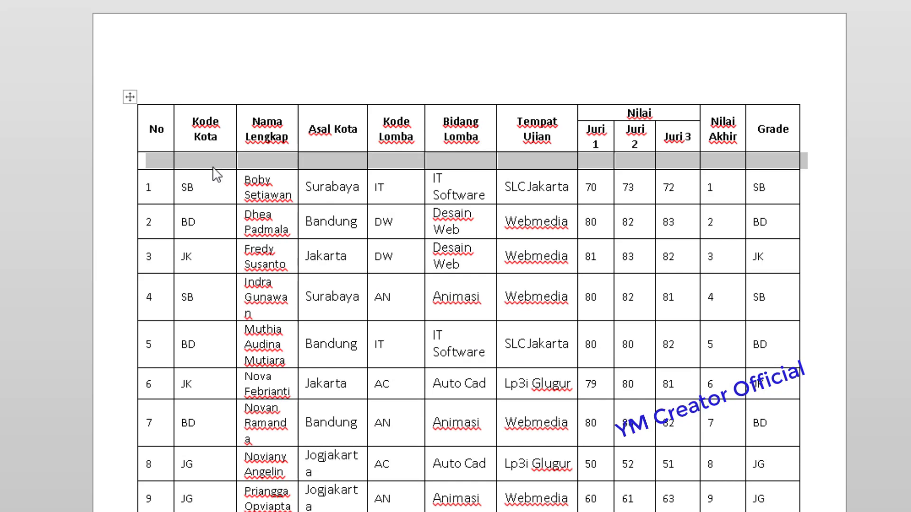
{"action": "key", "text": "ctrl+z"}
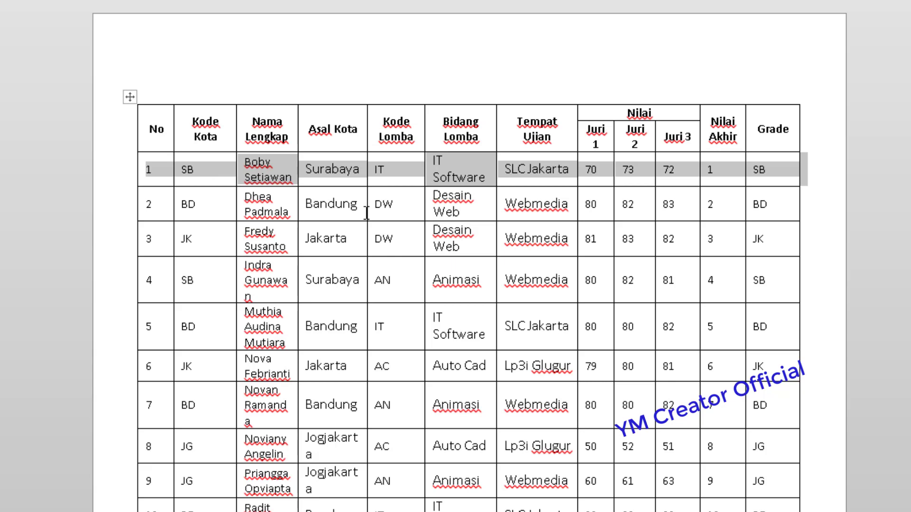
{"action": "left_click", "coordinate": [358, 209]}
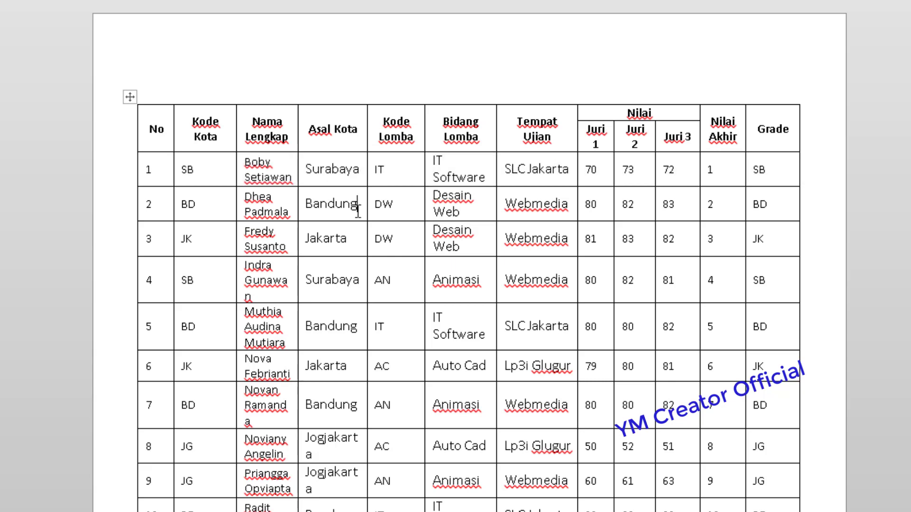
{"action": "scroll", "coordinate": [419, 360], "scroll_direction": "down", "scroll_amount": 5}
{"action": "scroll", "coordinate": [419, 366], "scroll_direction": "up", "scroll_amount": 3}
{"action": "scroll", "coordinate": [419, 360], "scroll_direction": "up", "scroll_amount": 2}
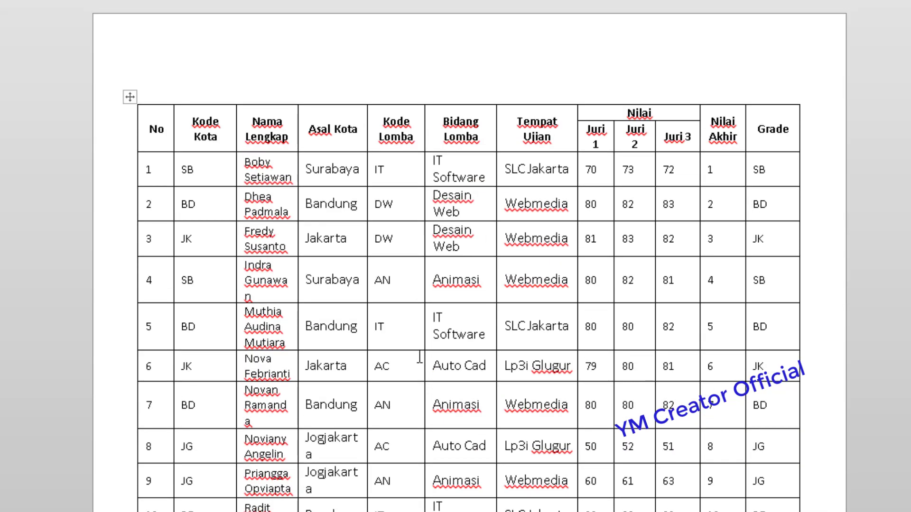